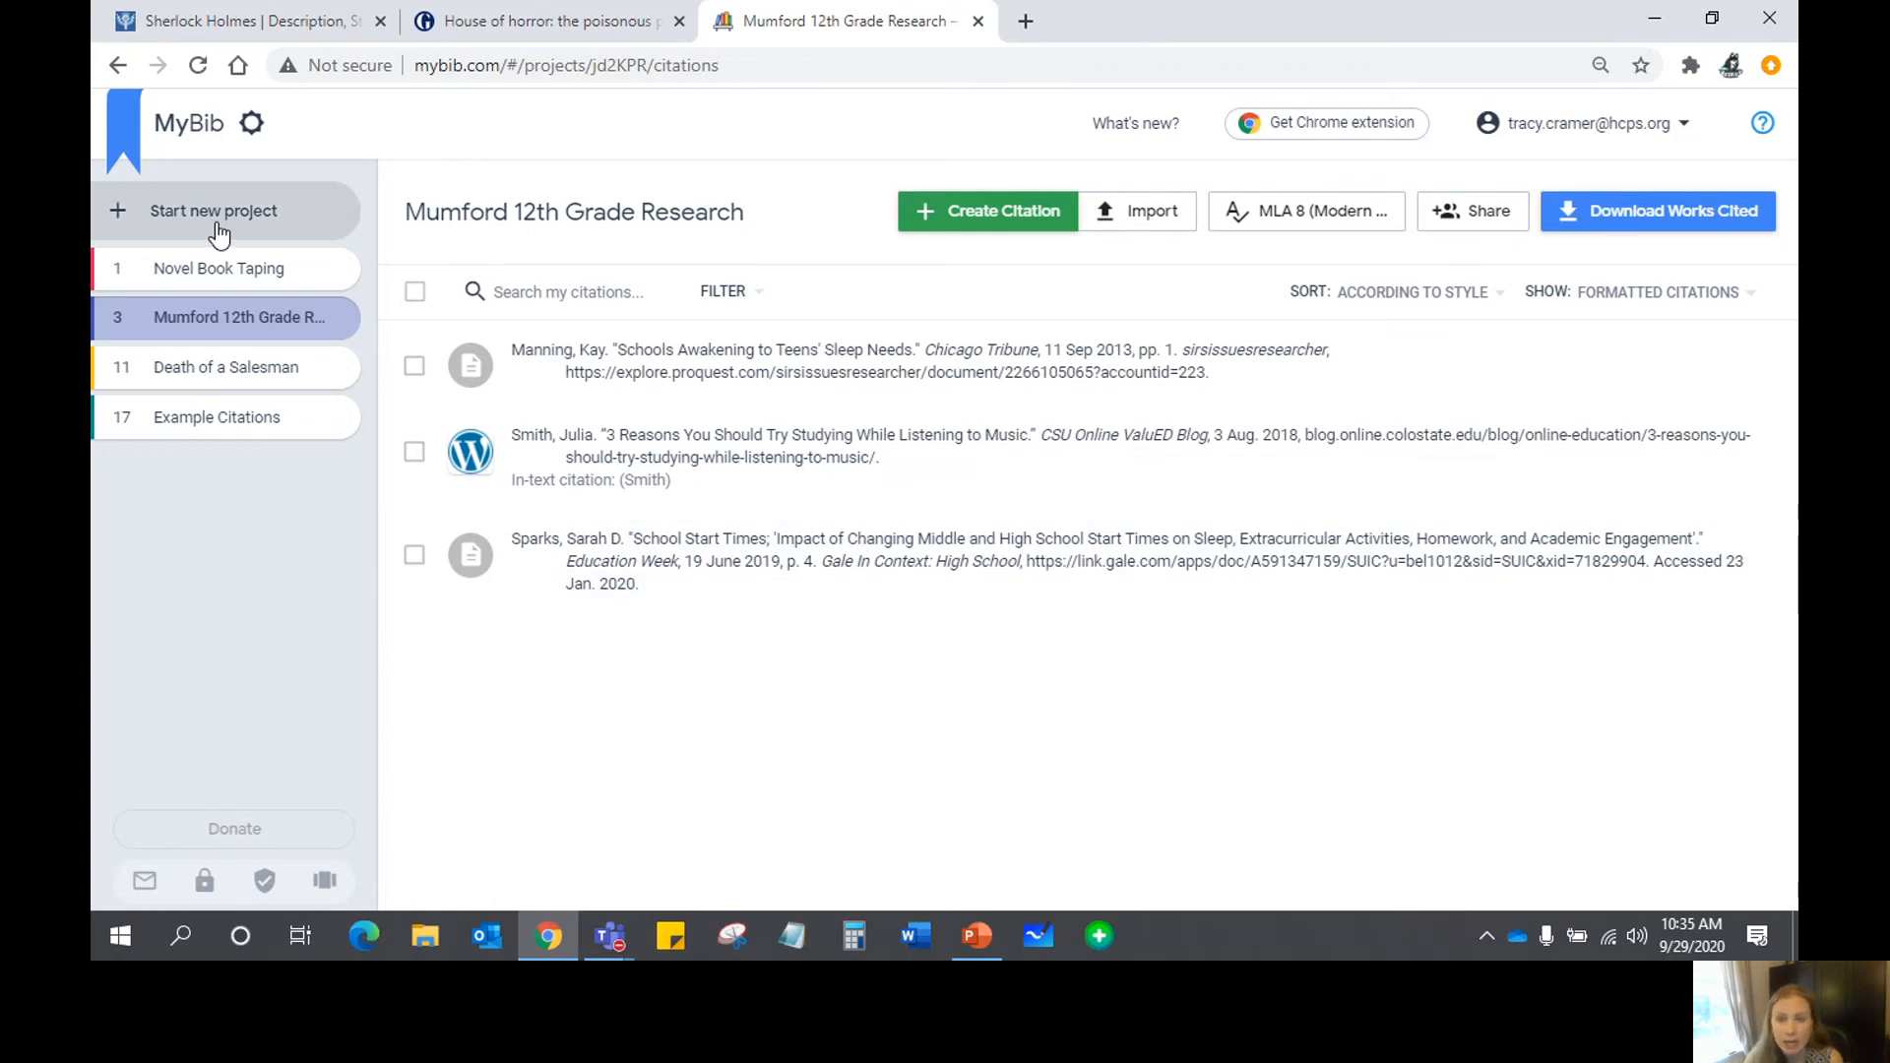
- Start a new project named "The Yellow Wallpaper" and dismiss the welcome tip
click(219, 215)
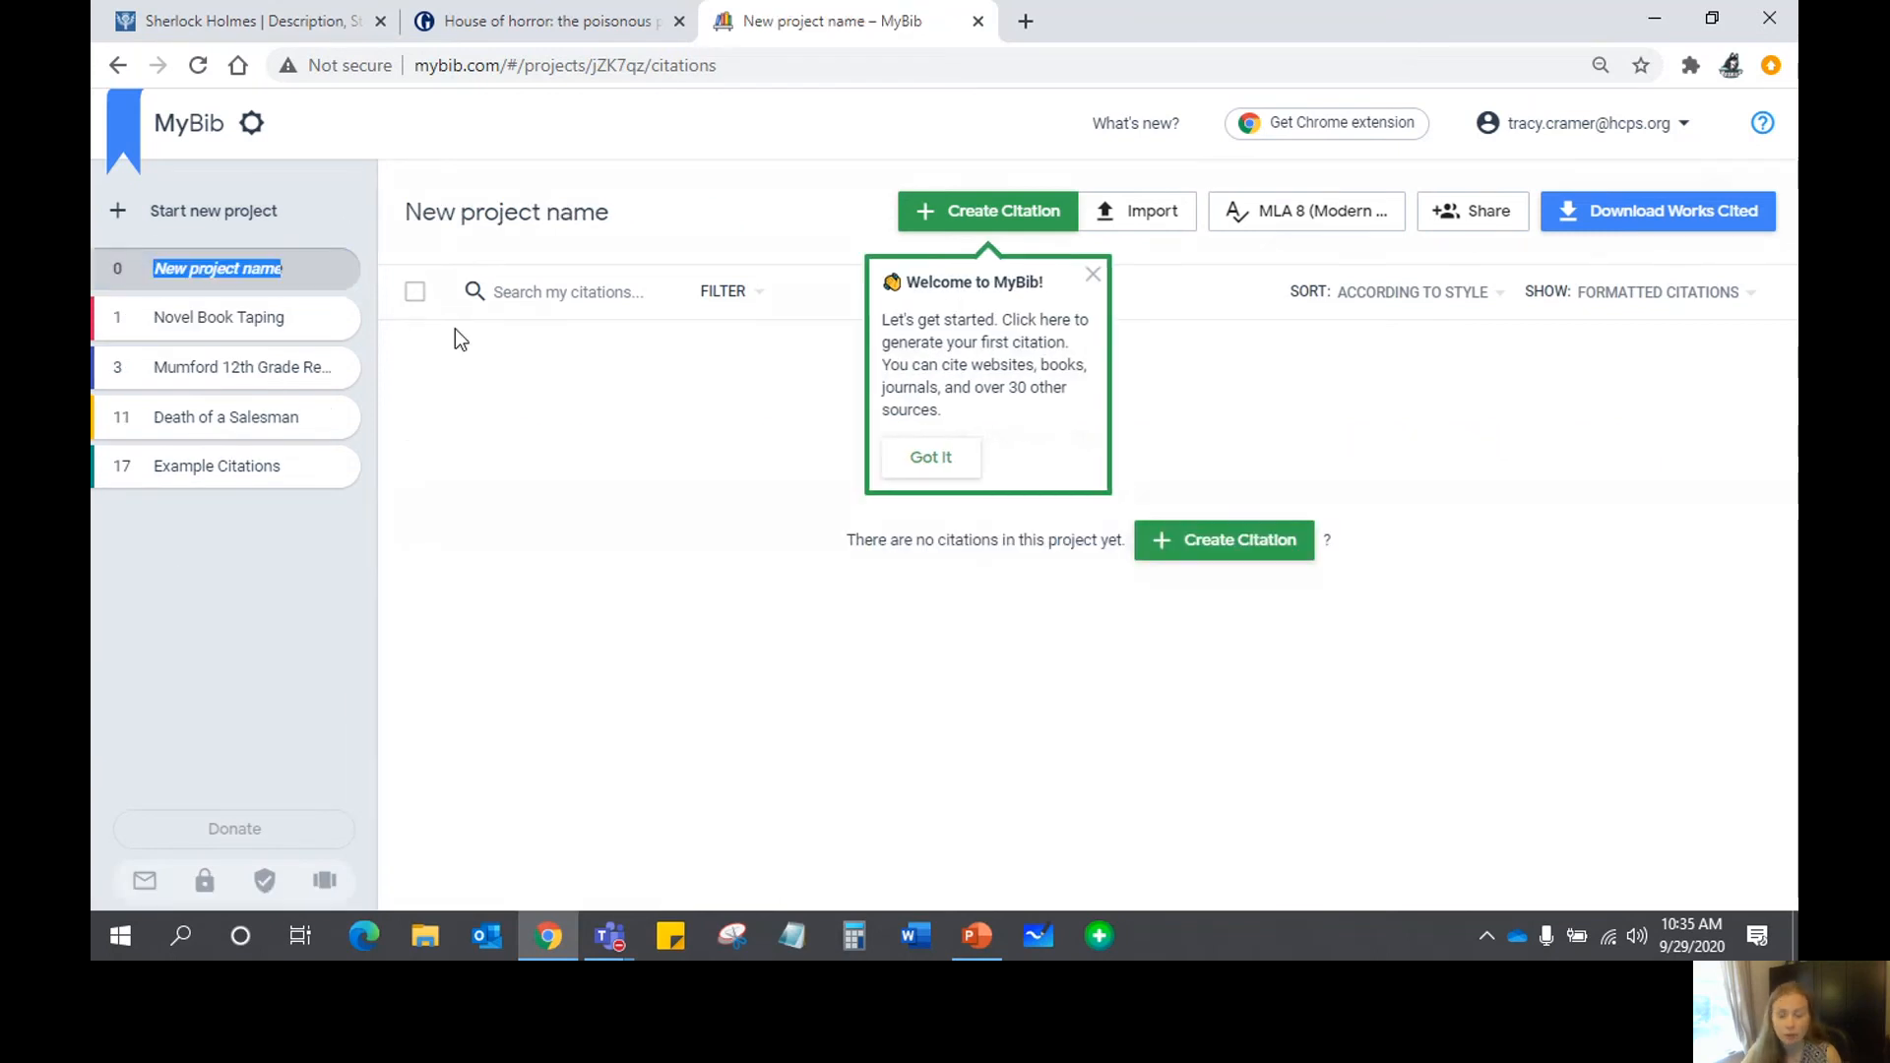
text(The Y)
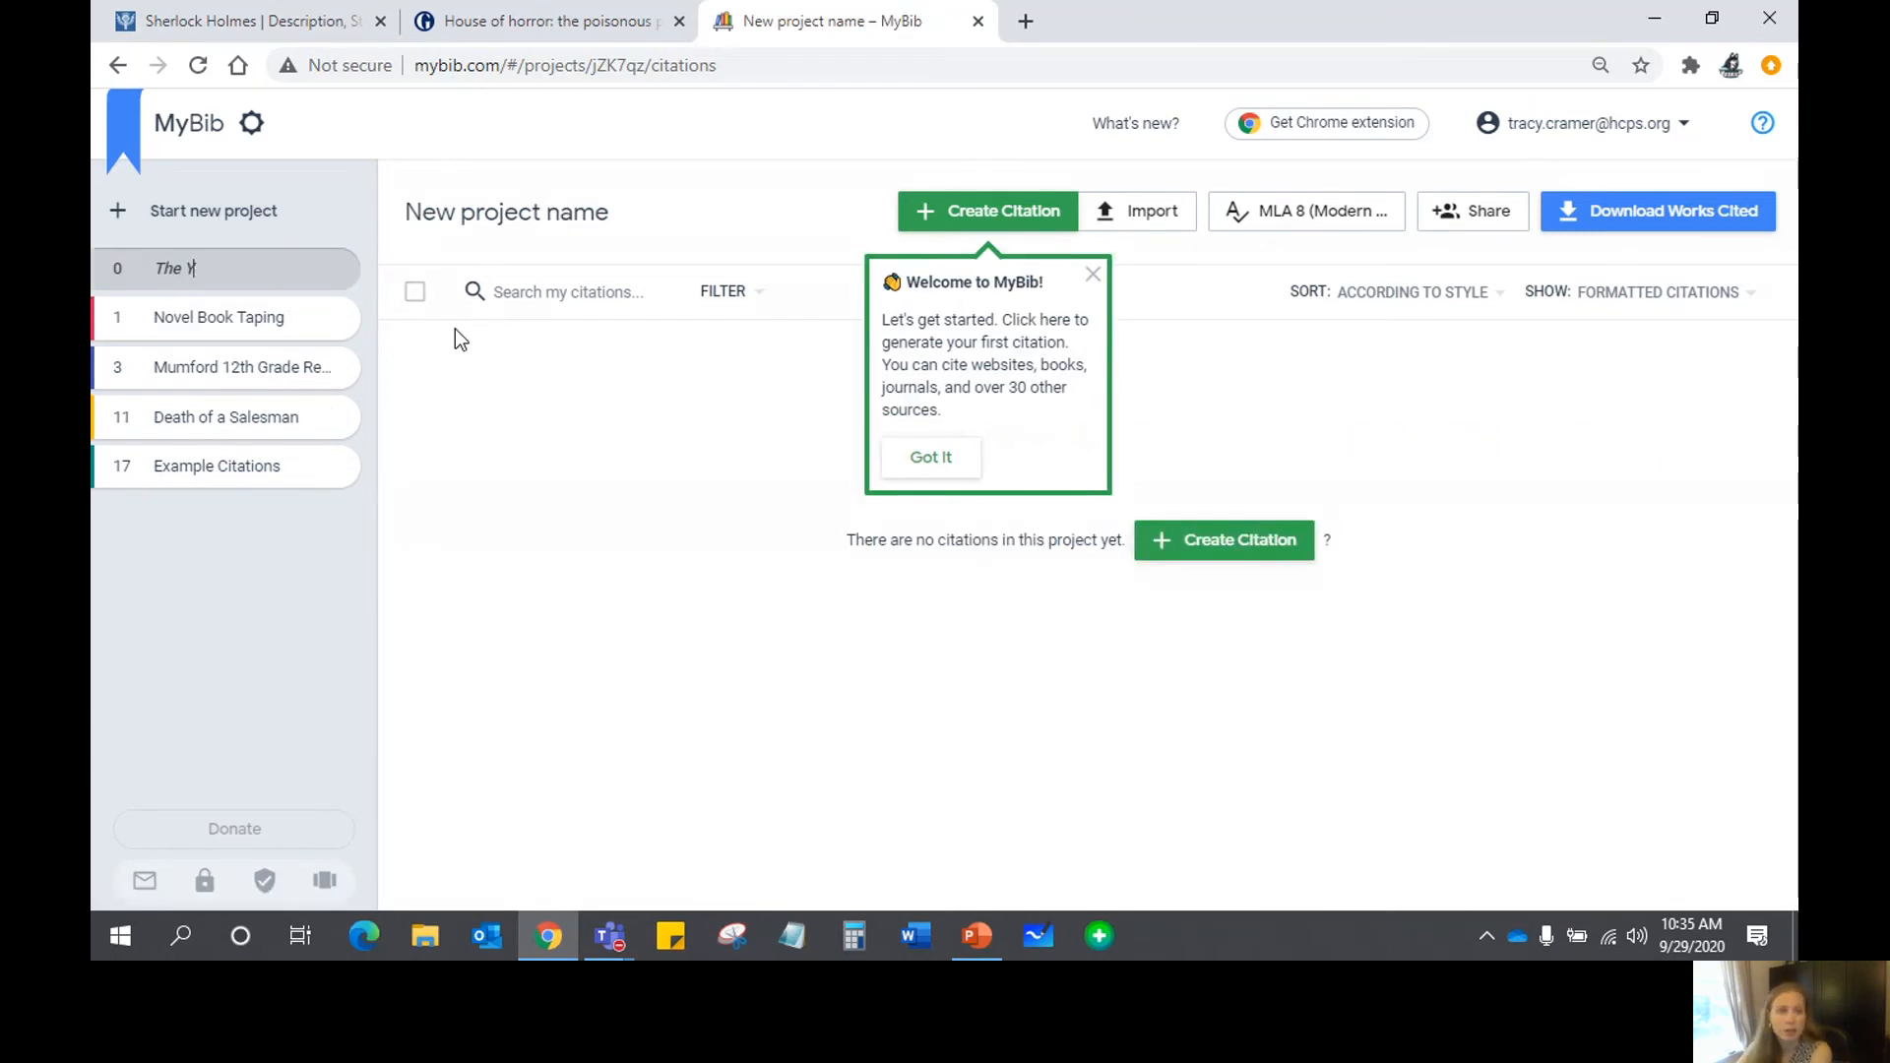
text(ellow Wallpaper)
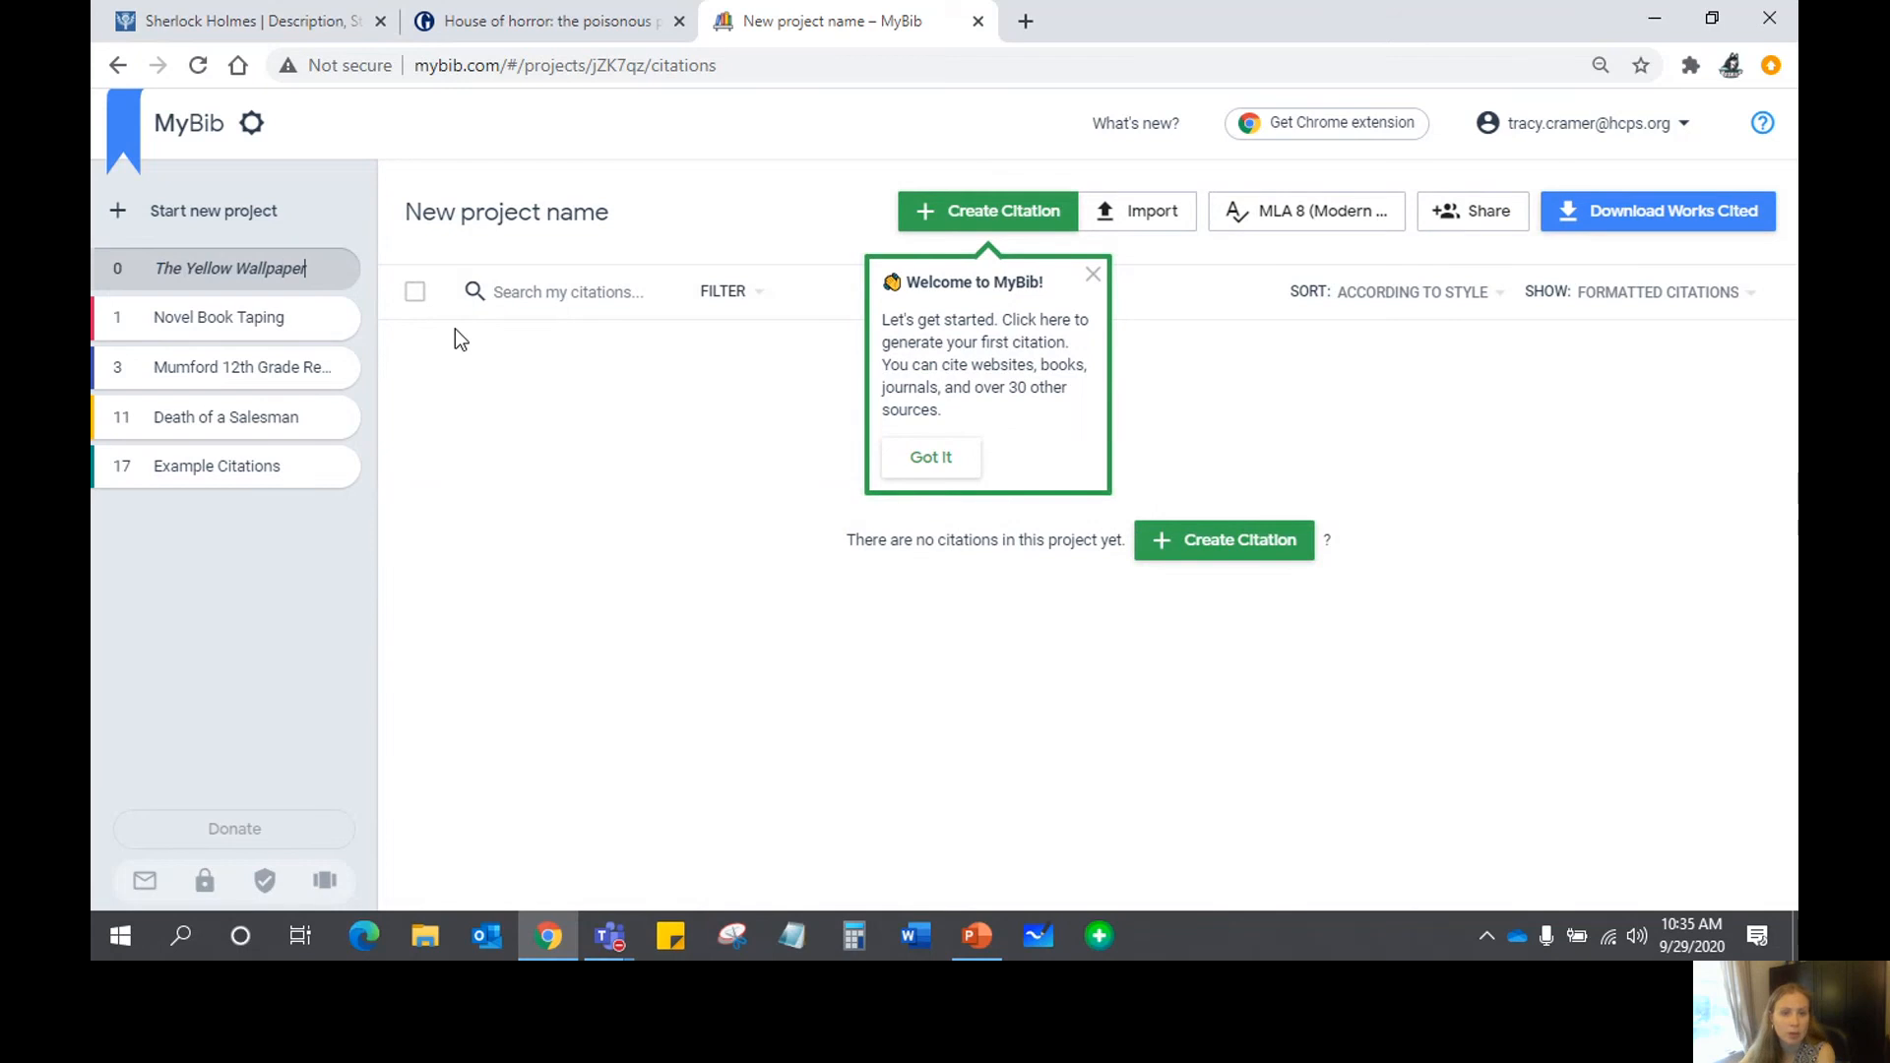
click(963, 469)
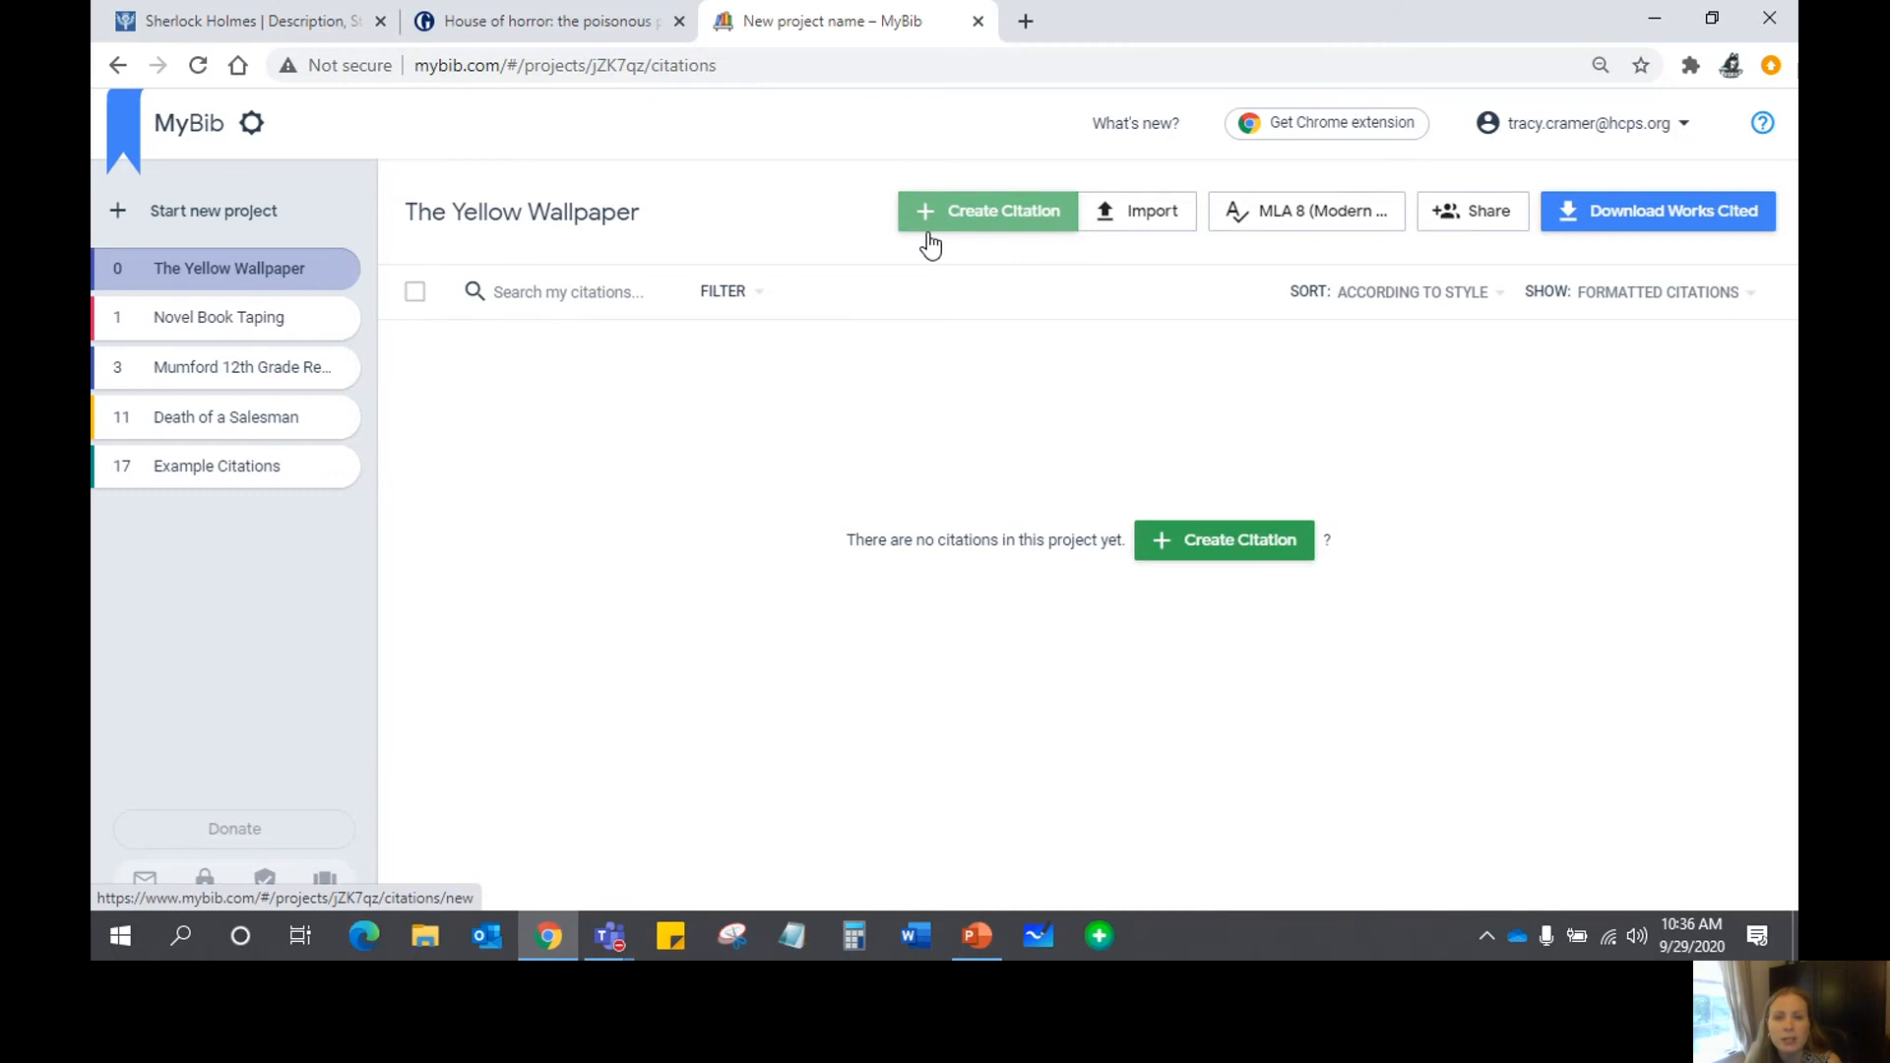
- Open a new citation in The Yellow Wallpaper project and arrange its window side by side with the Guardian article
click(1000, 225)
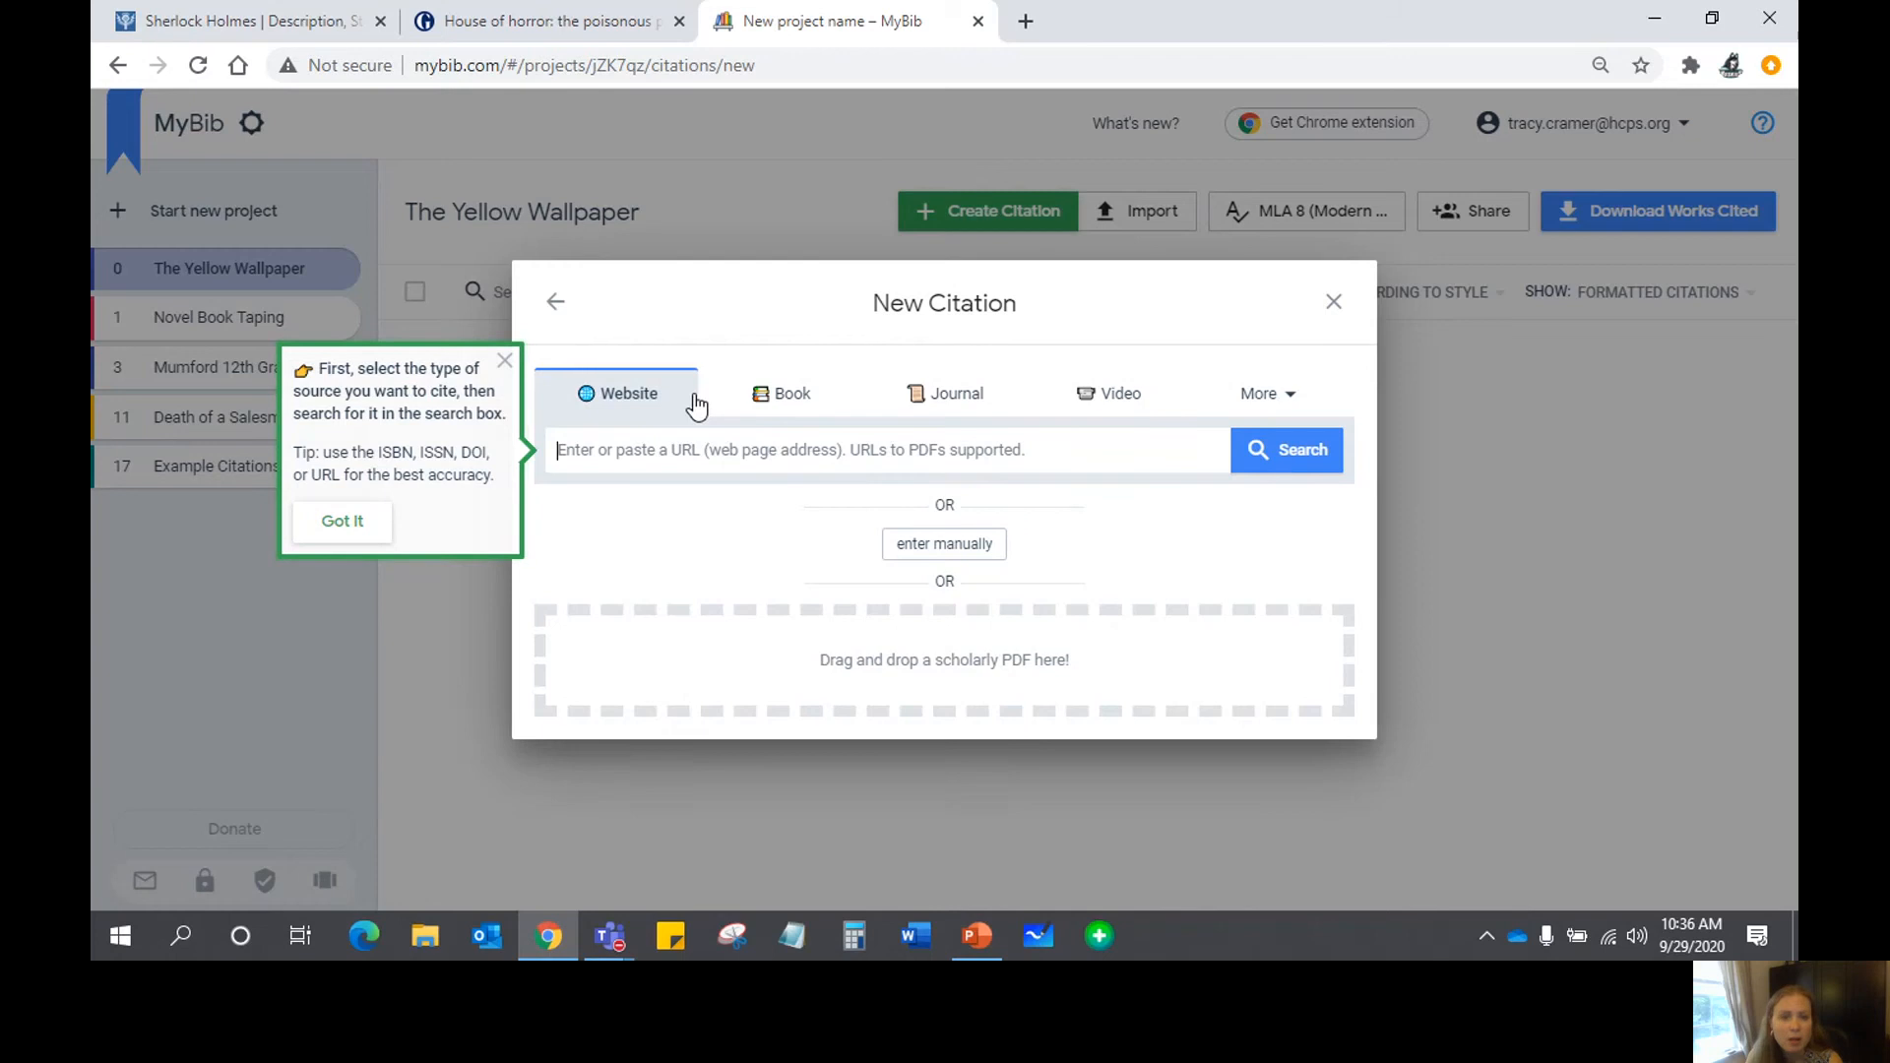
click(506, 363)
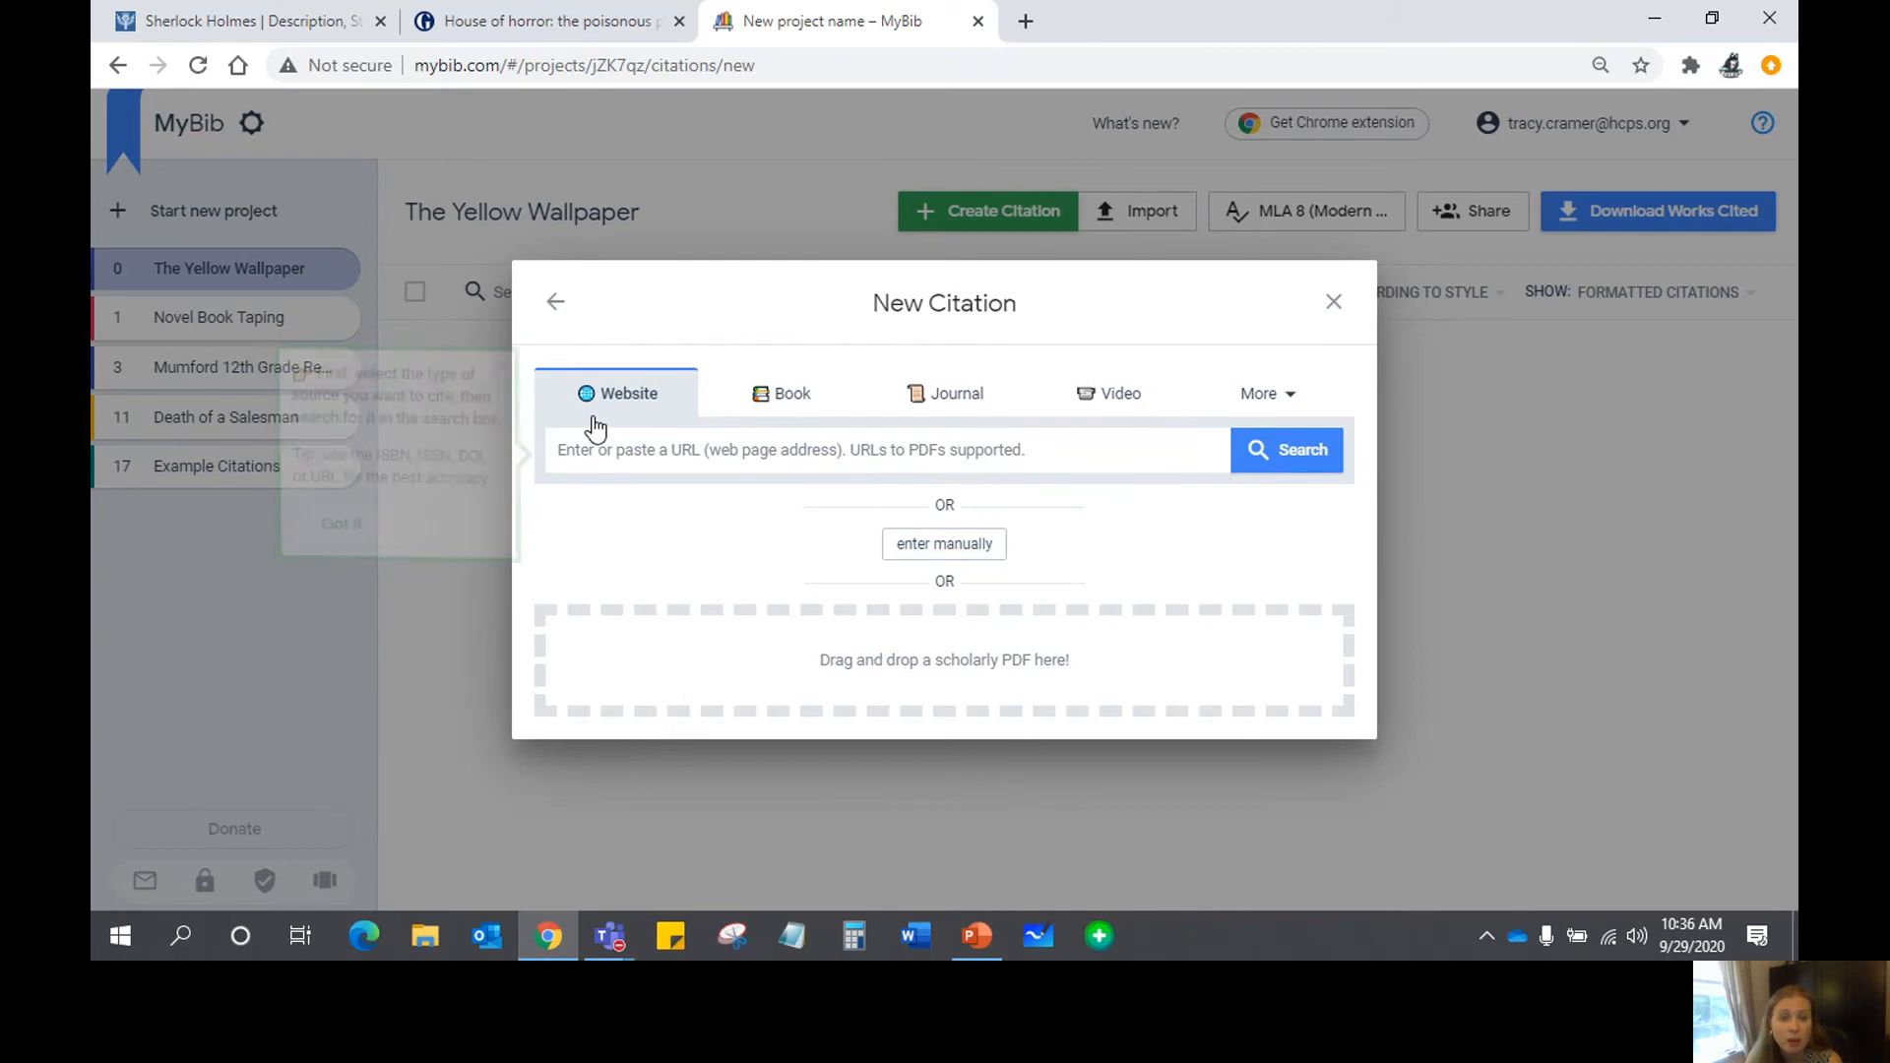
drag(848, 40, 94, 306)
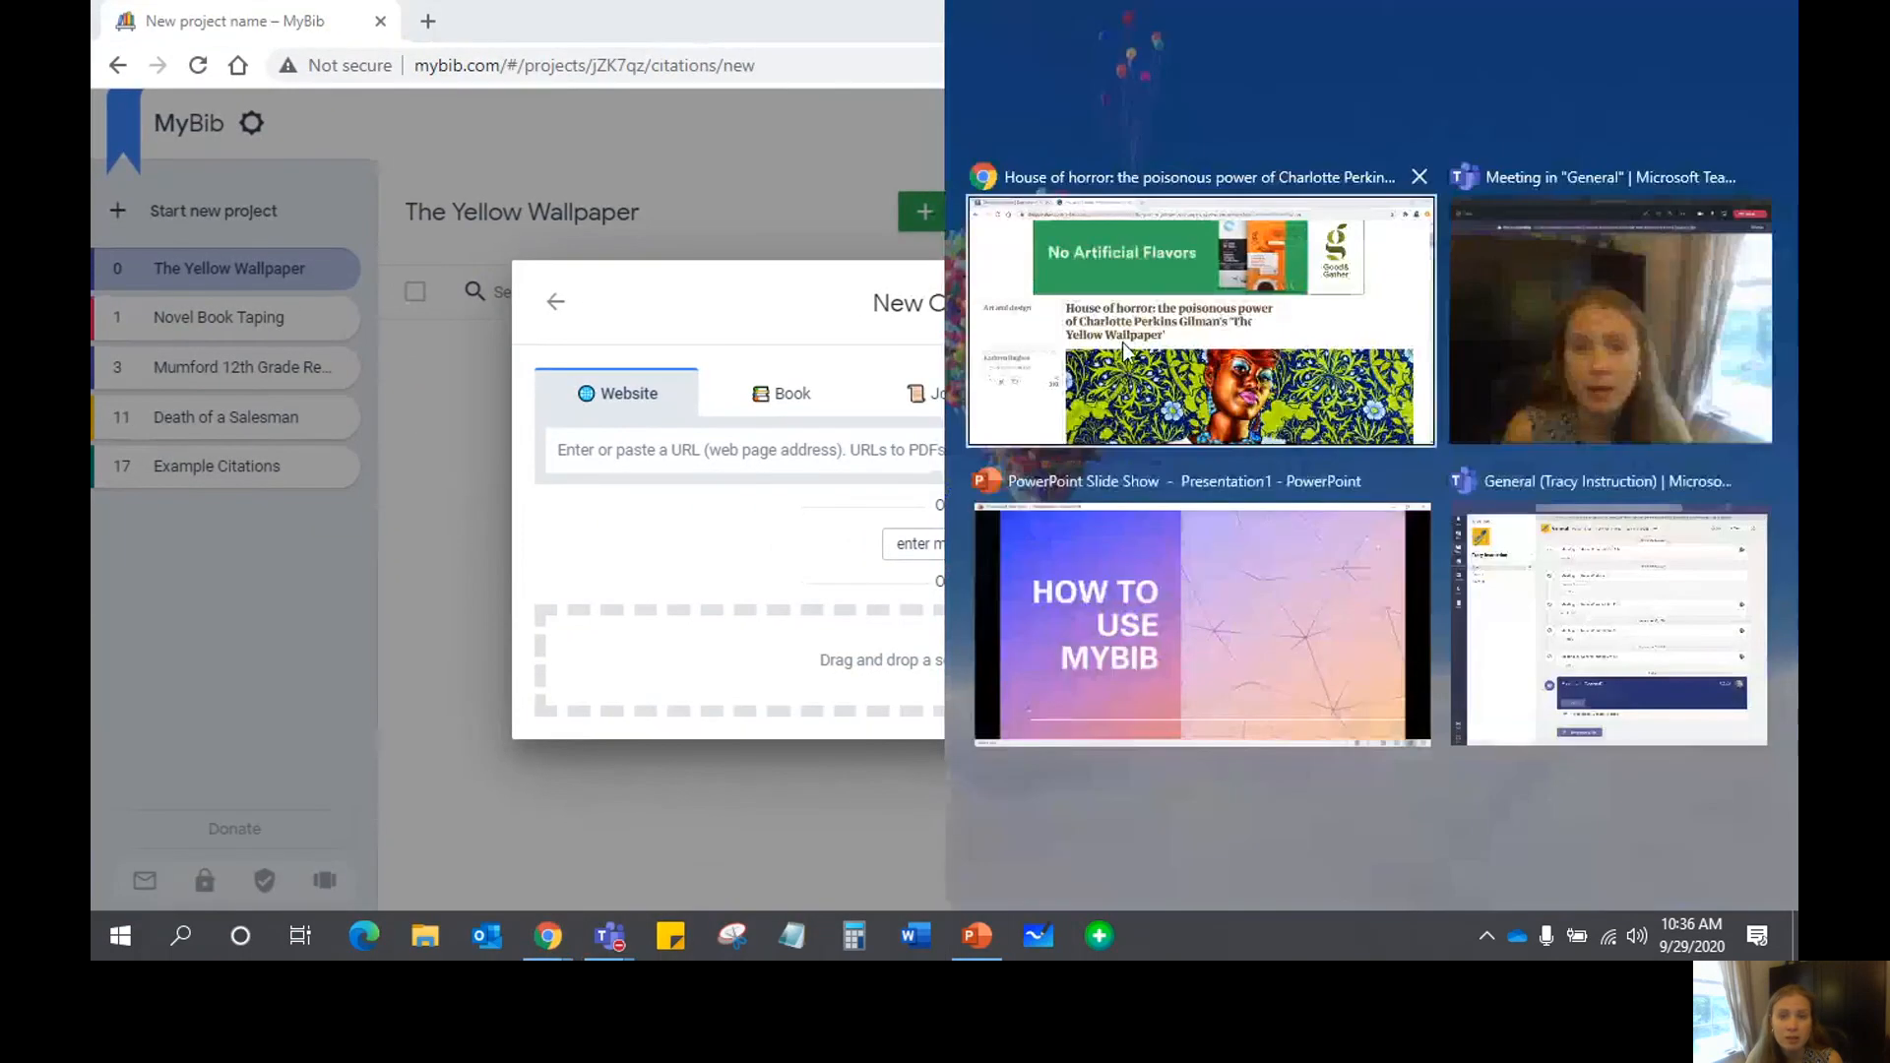
click(1195, 366)
double_click(668, 30)
key(super+Left)
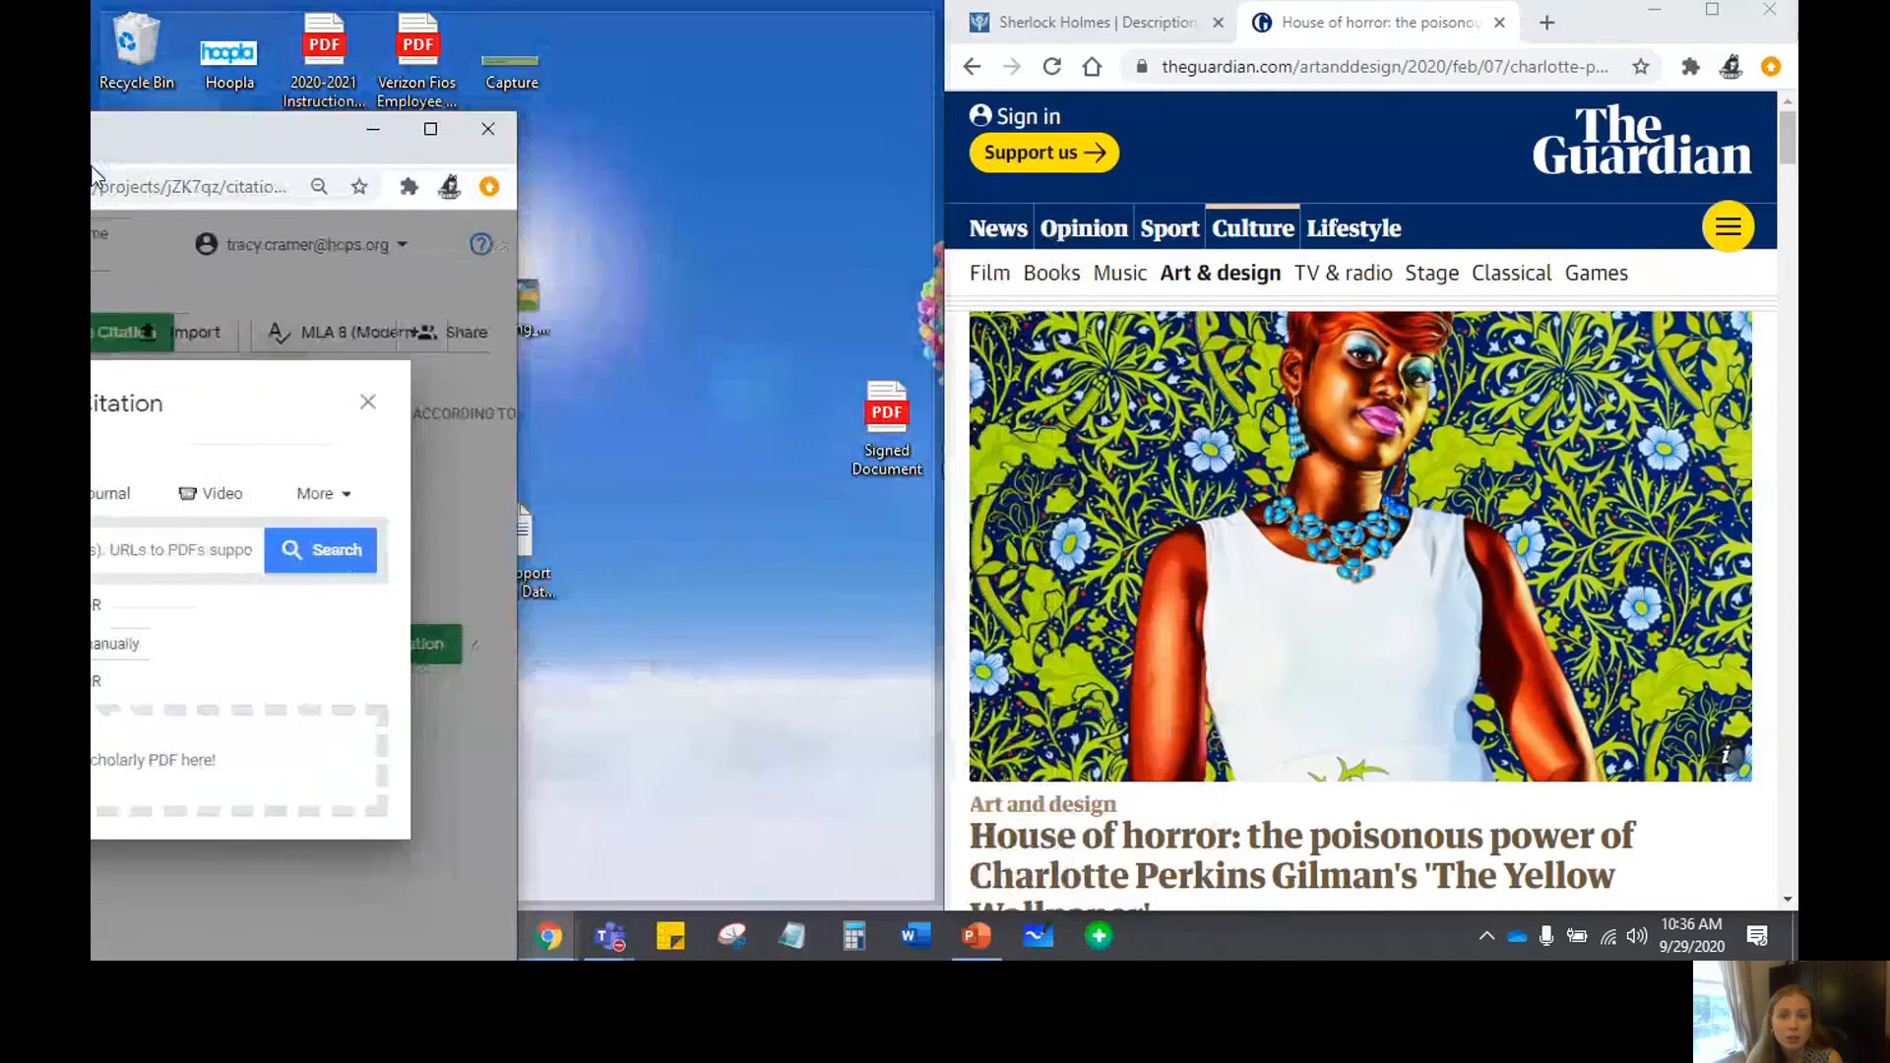
click(1083, 360)
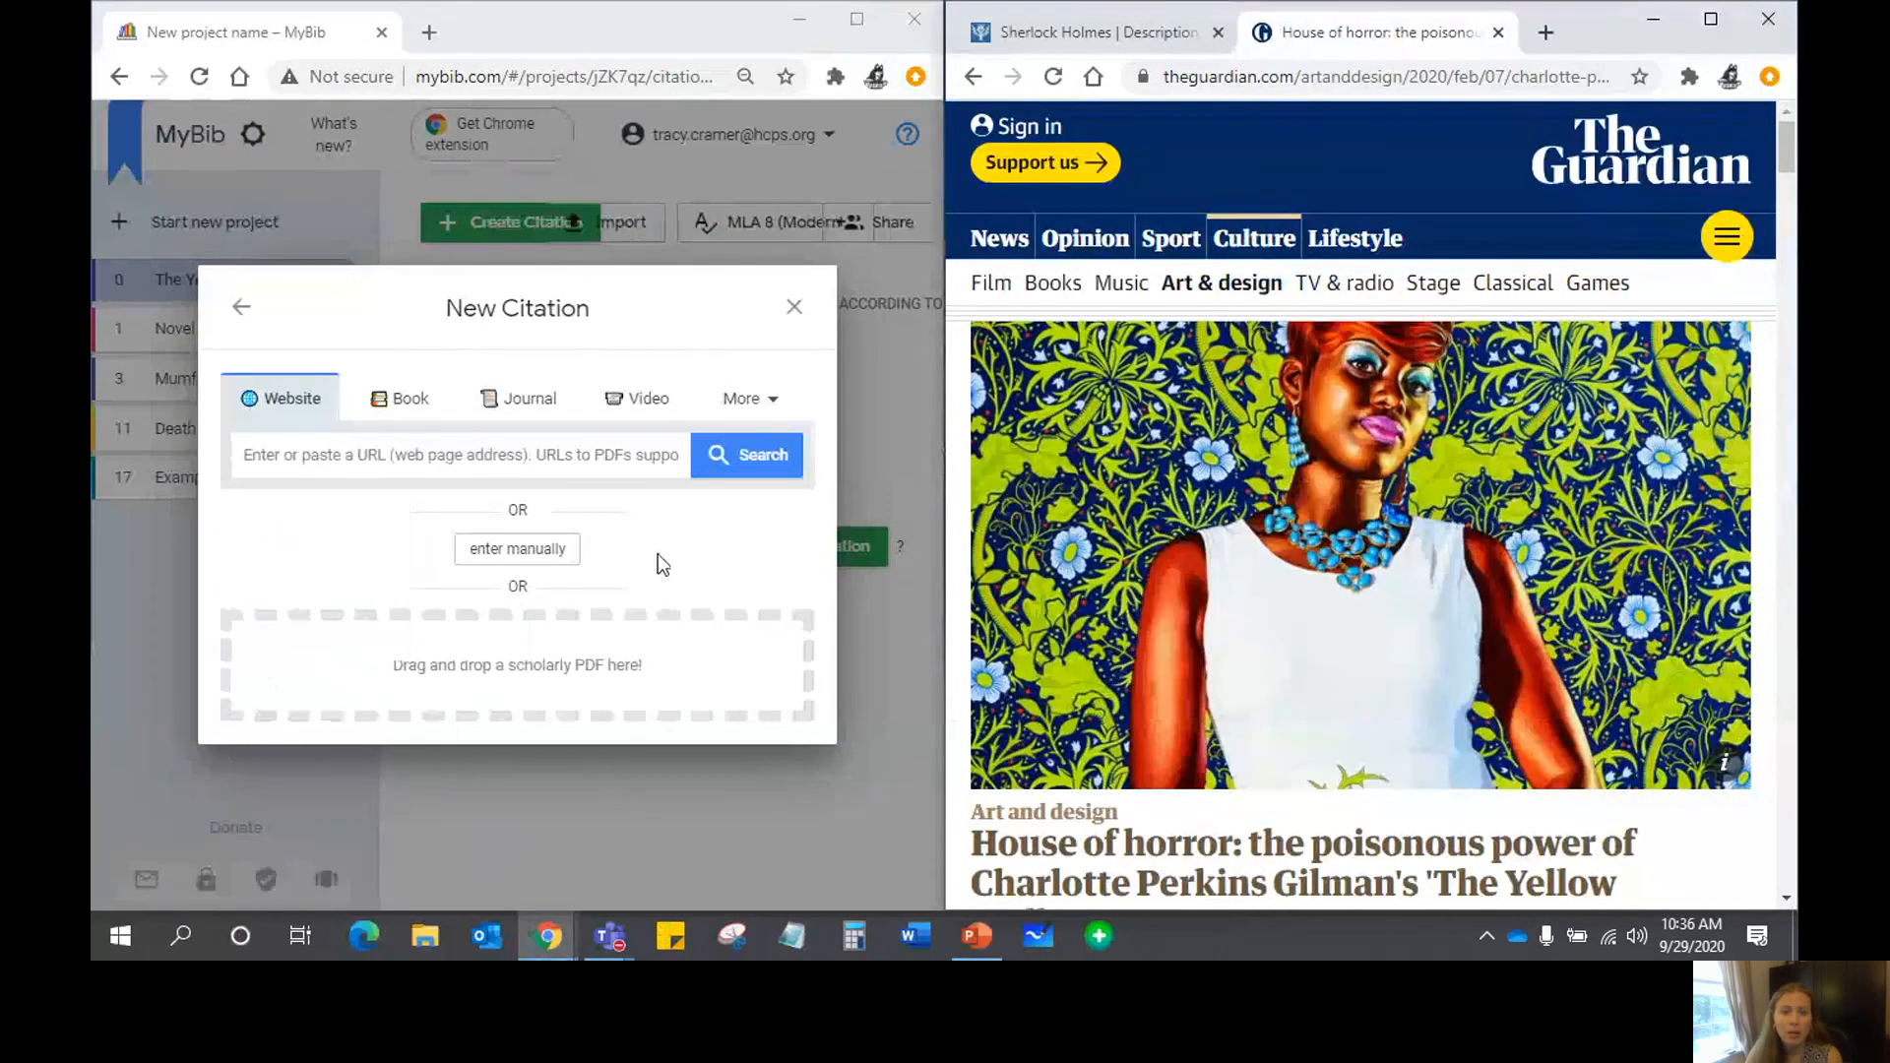
- Look up the Guardian article as a website source using its copied URL, and select the matching result for the citation
click(1232, 86)
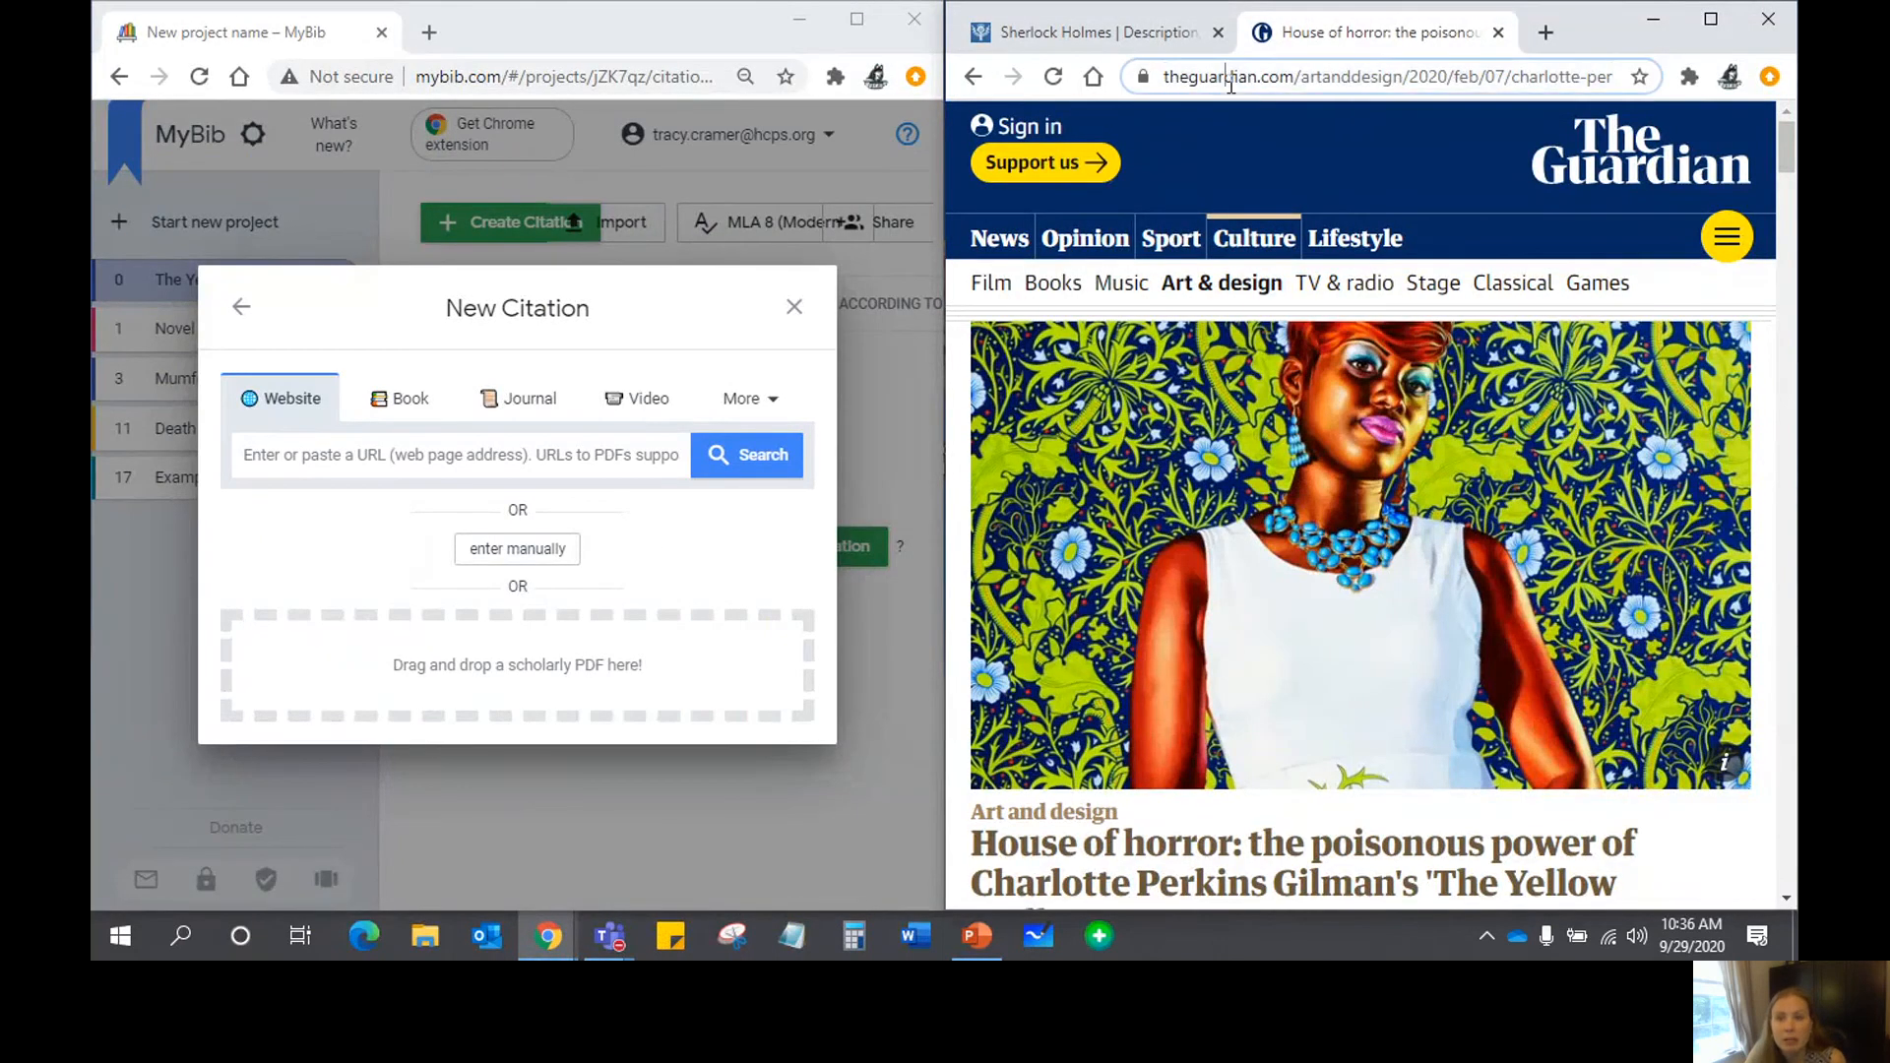
right_click(1408, 80)
click(1319, 217)
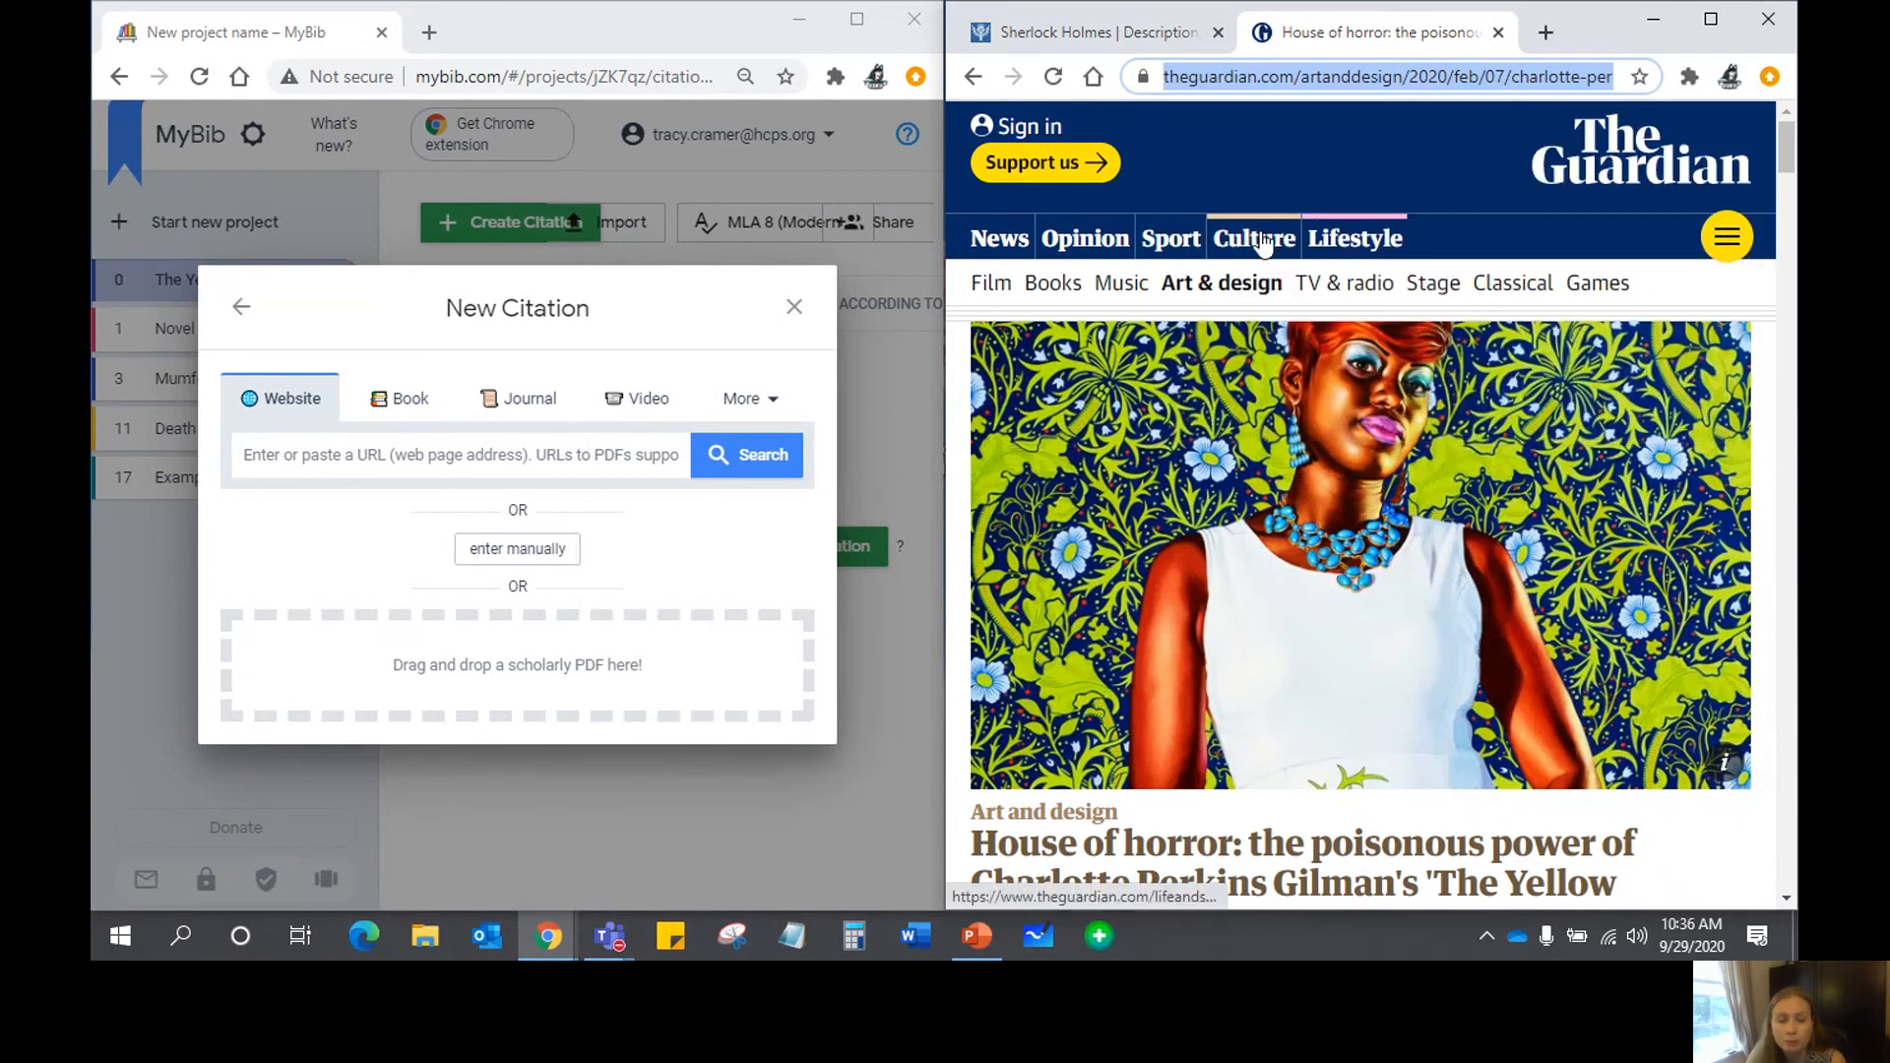
click(407, 451)
right_click(413, 465)
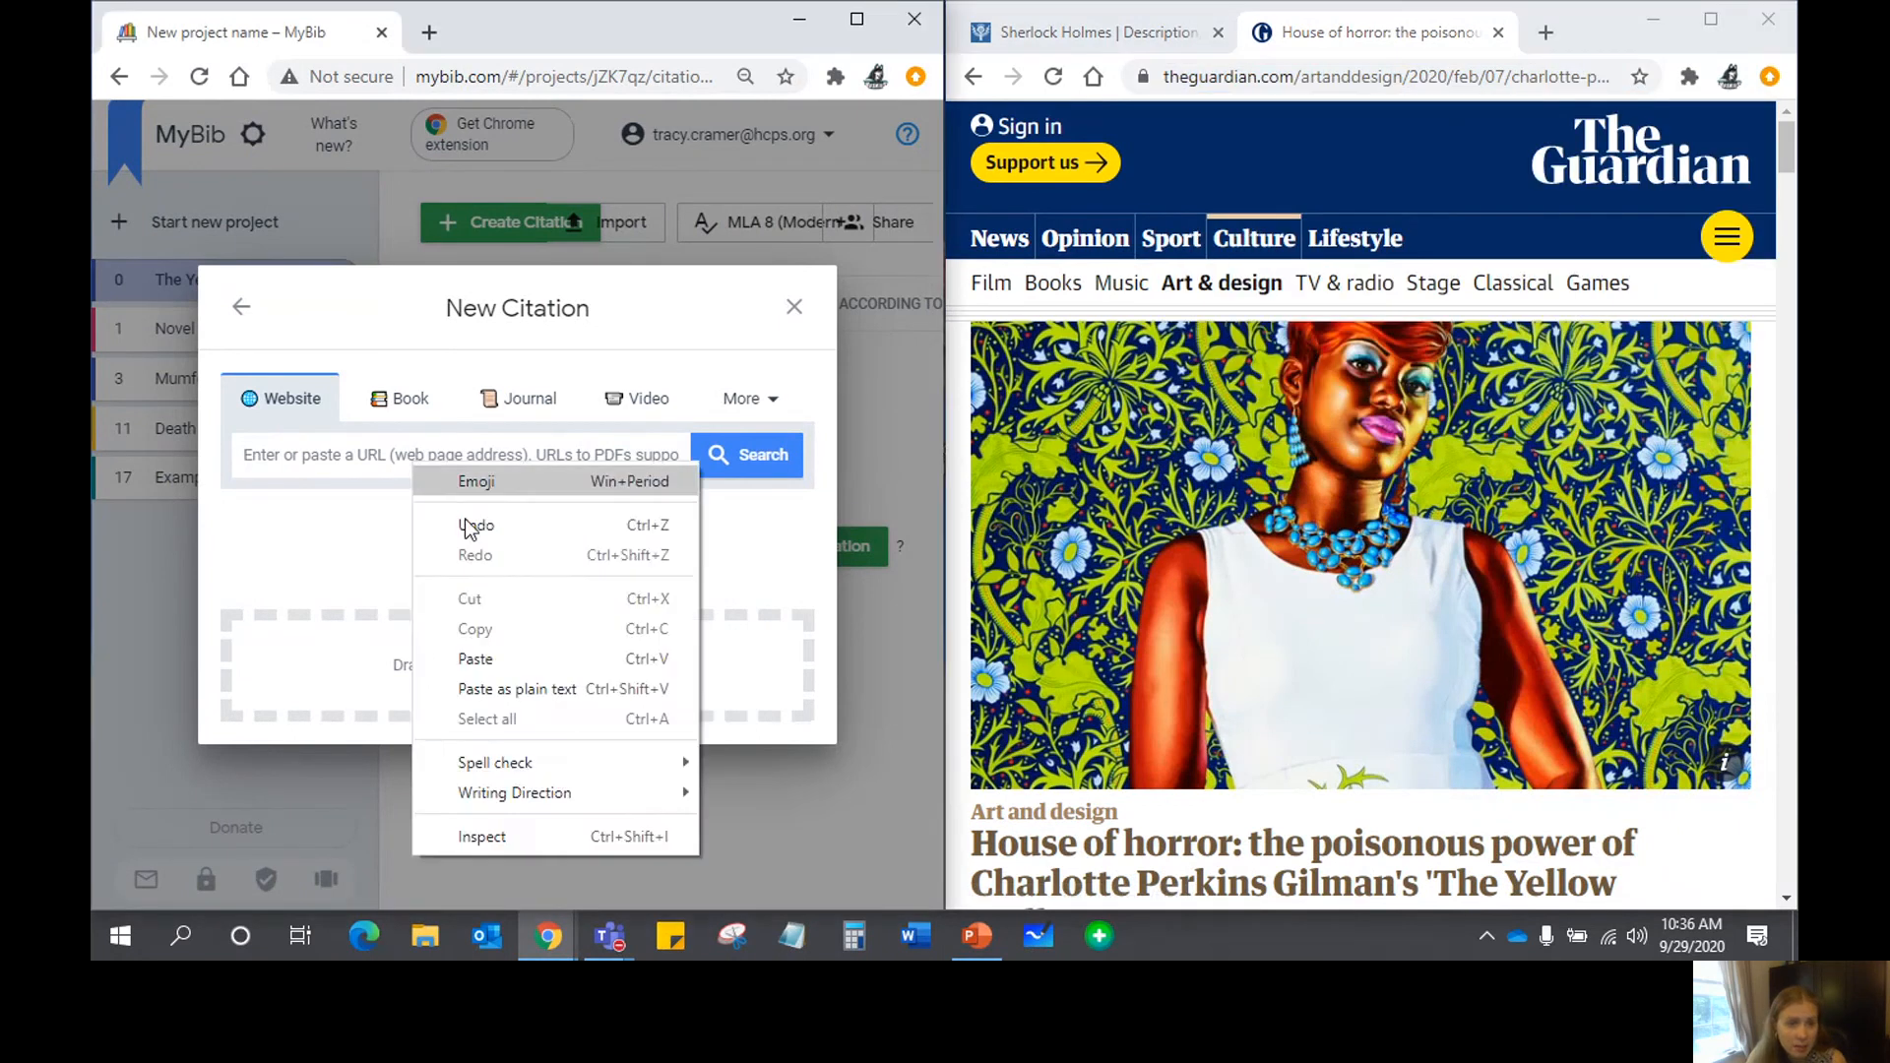
click(482, 658)
click(728, 461)
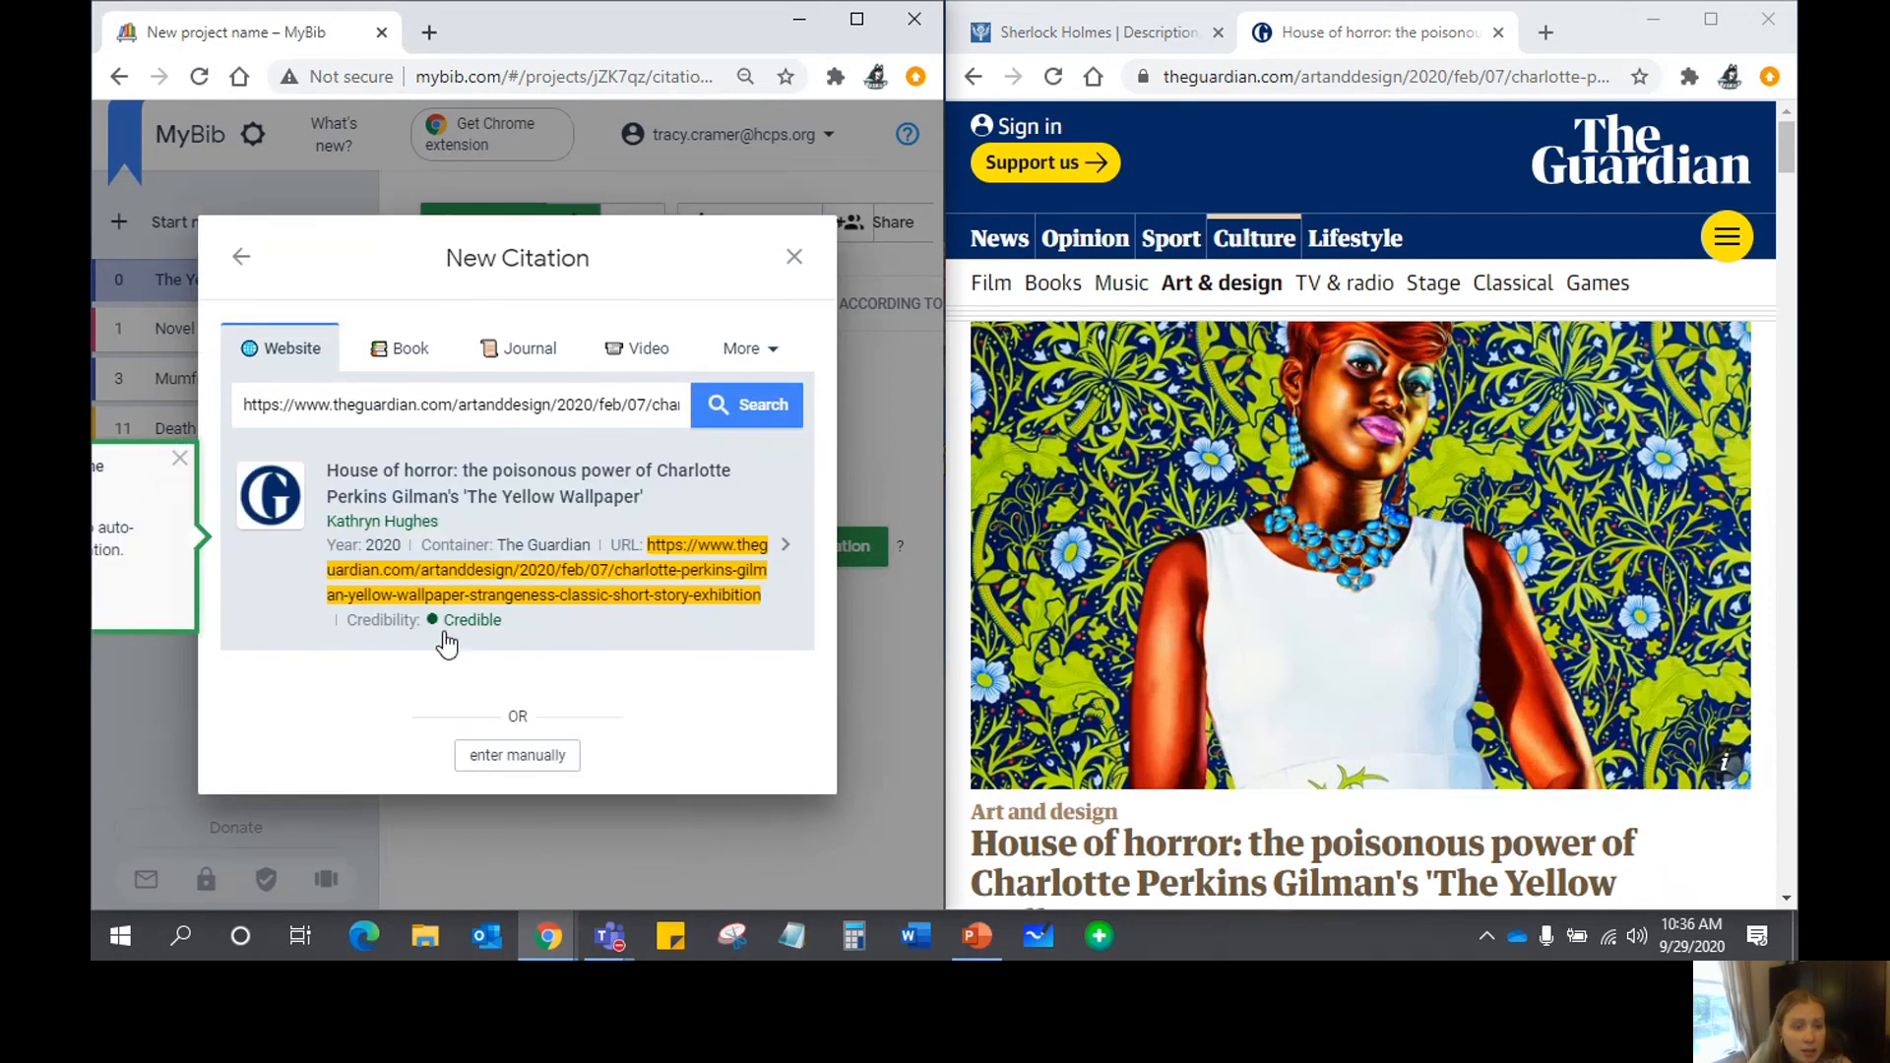
mouse_move(472, 635)
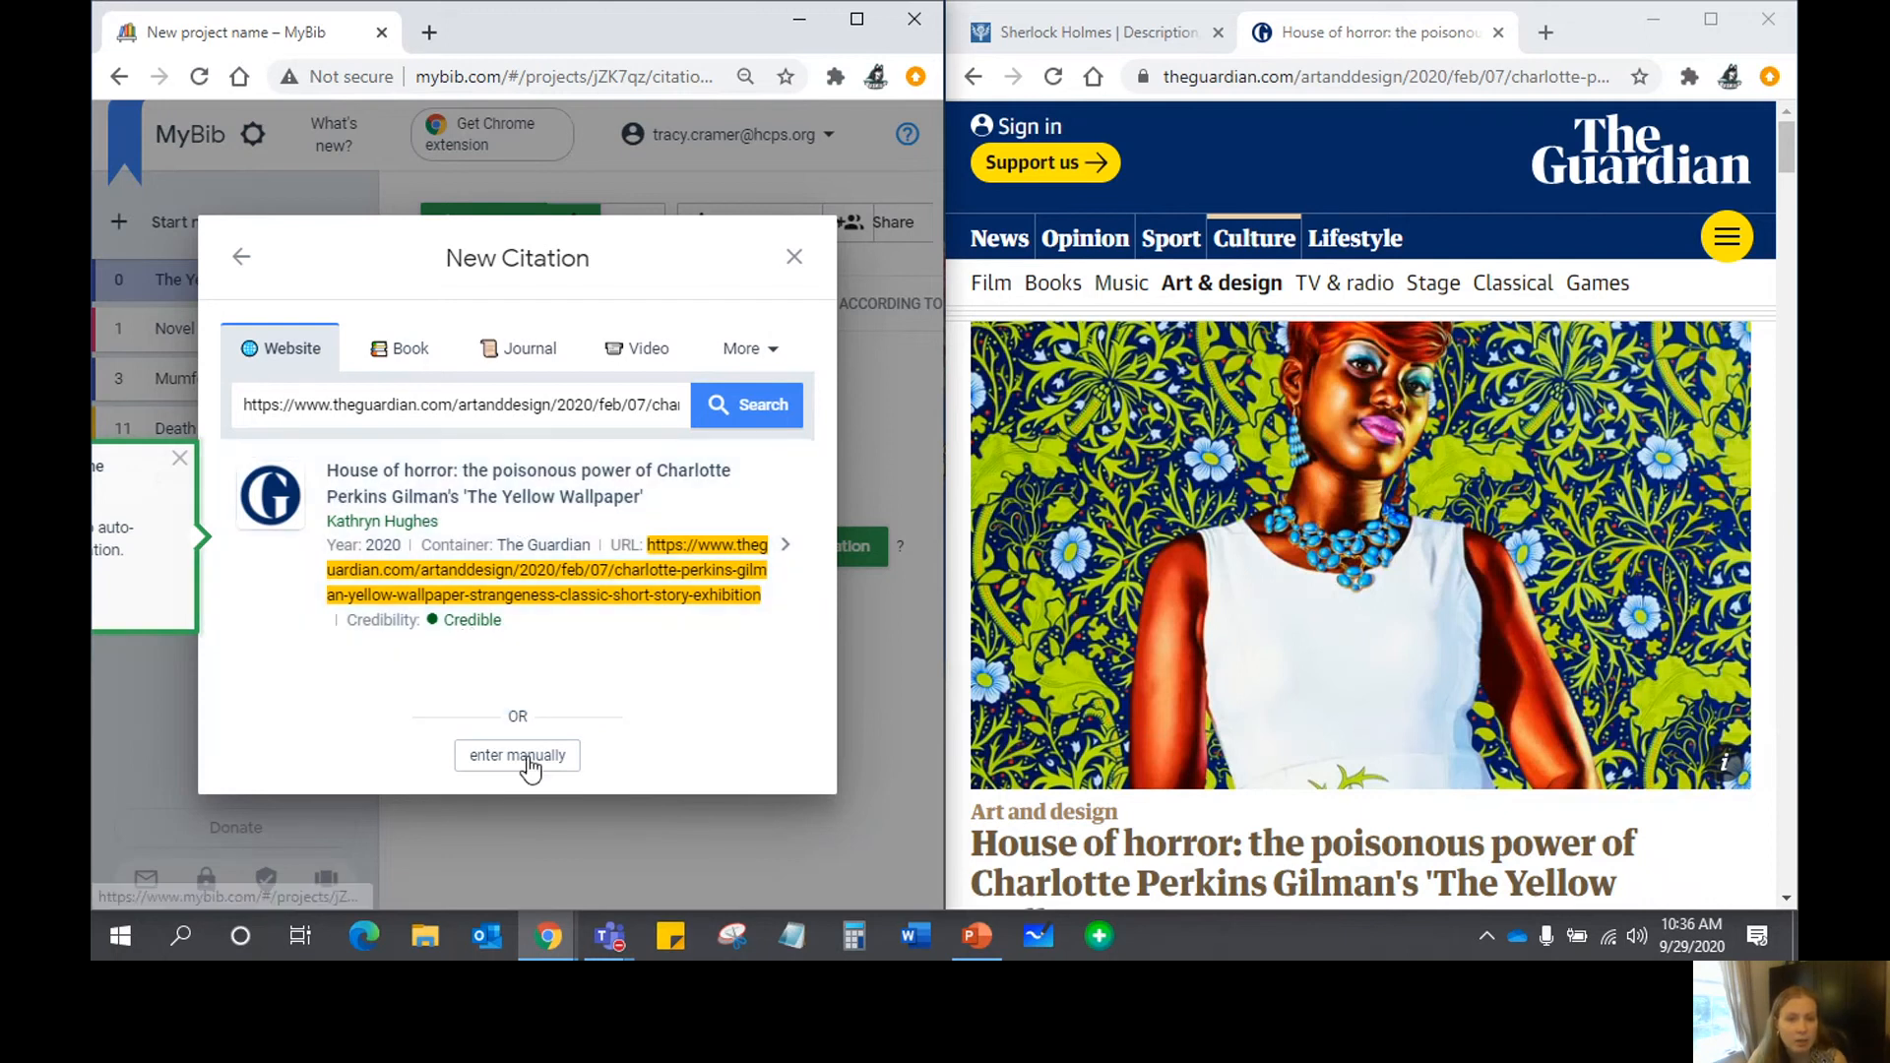
click(529, 516)
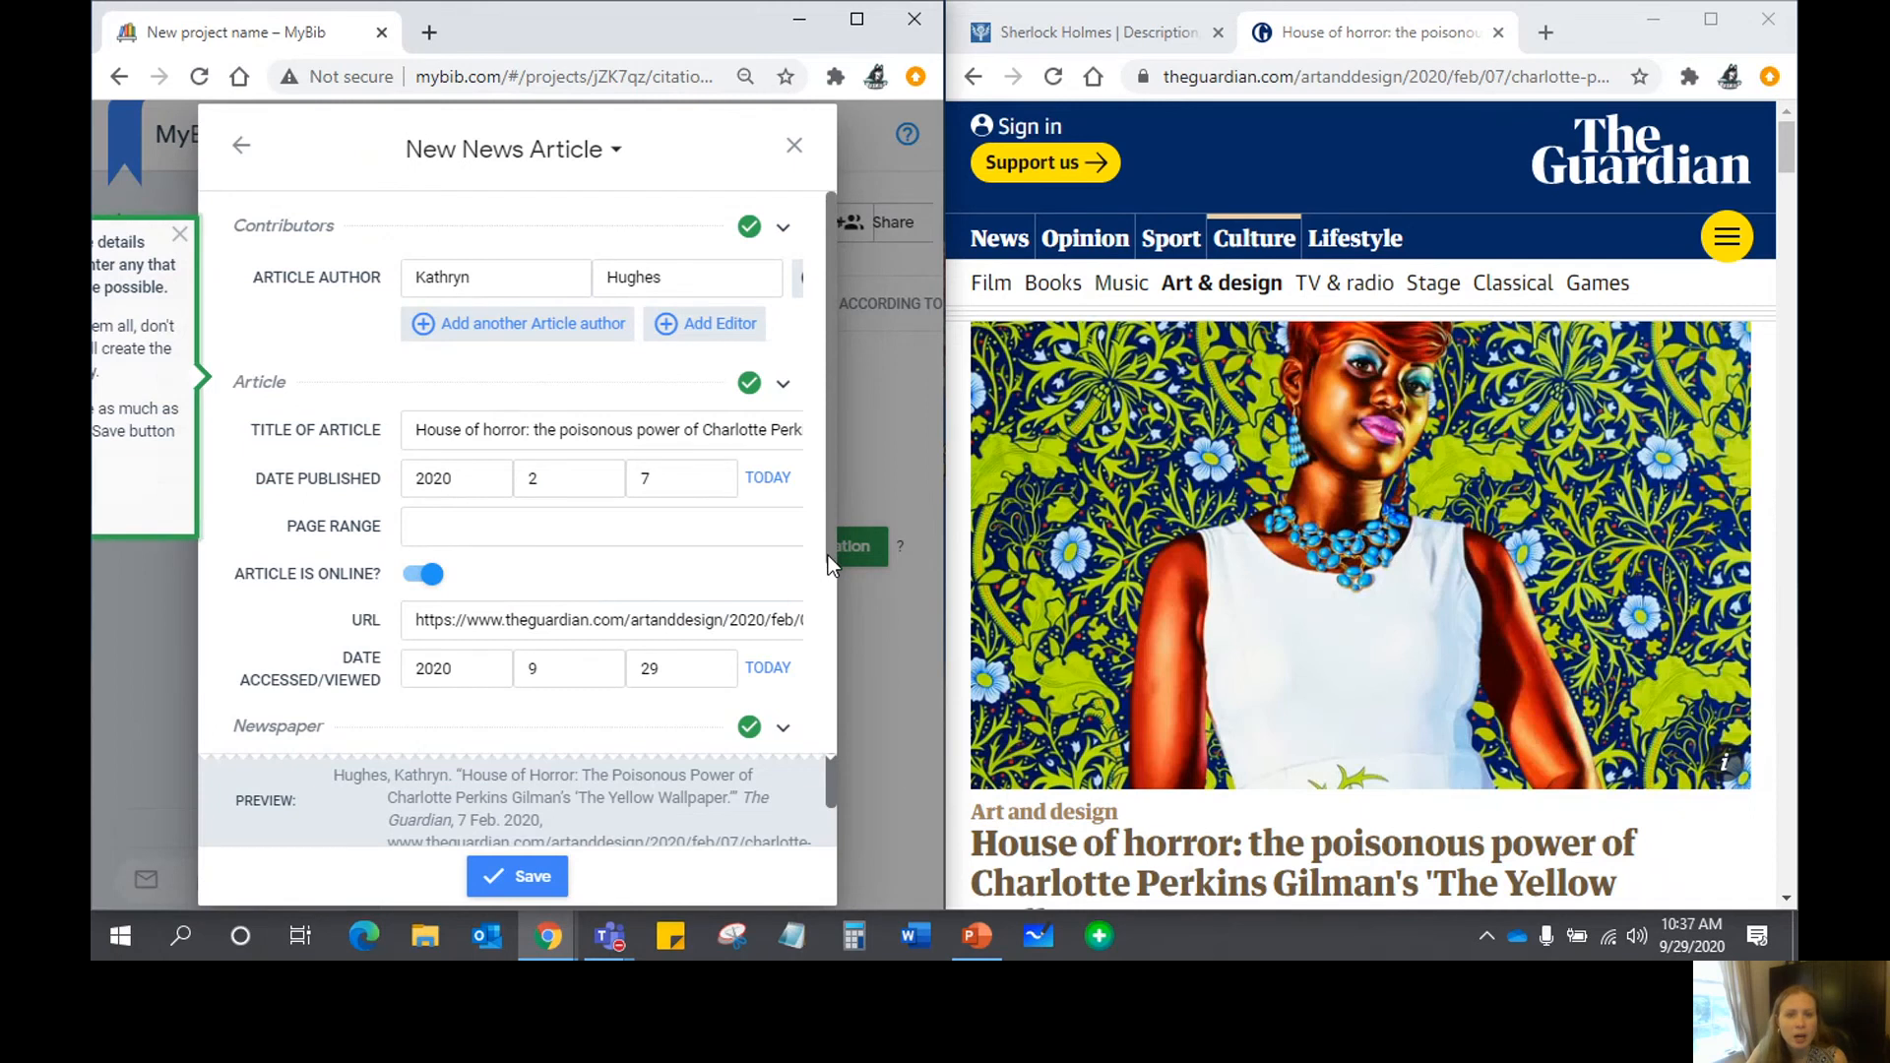
- Compare the citation's author and full article title with the heading and byline of the Guardian article
scroll(1061, 580, down, 5)
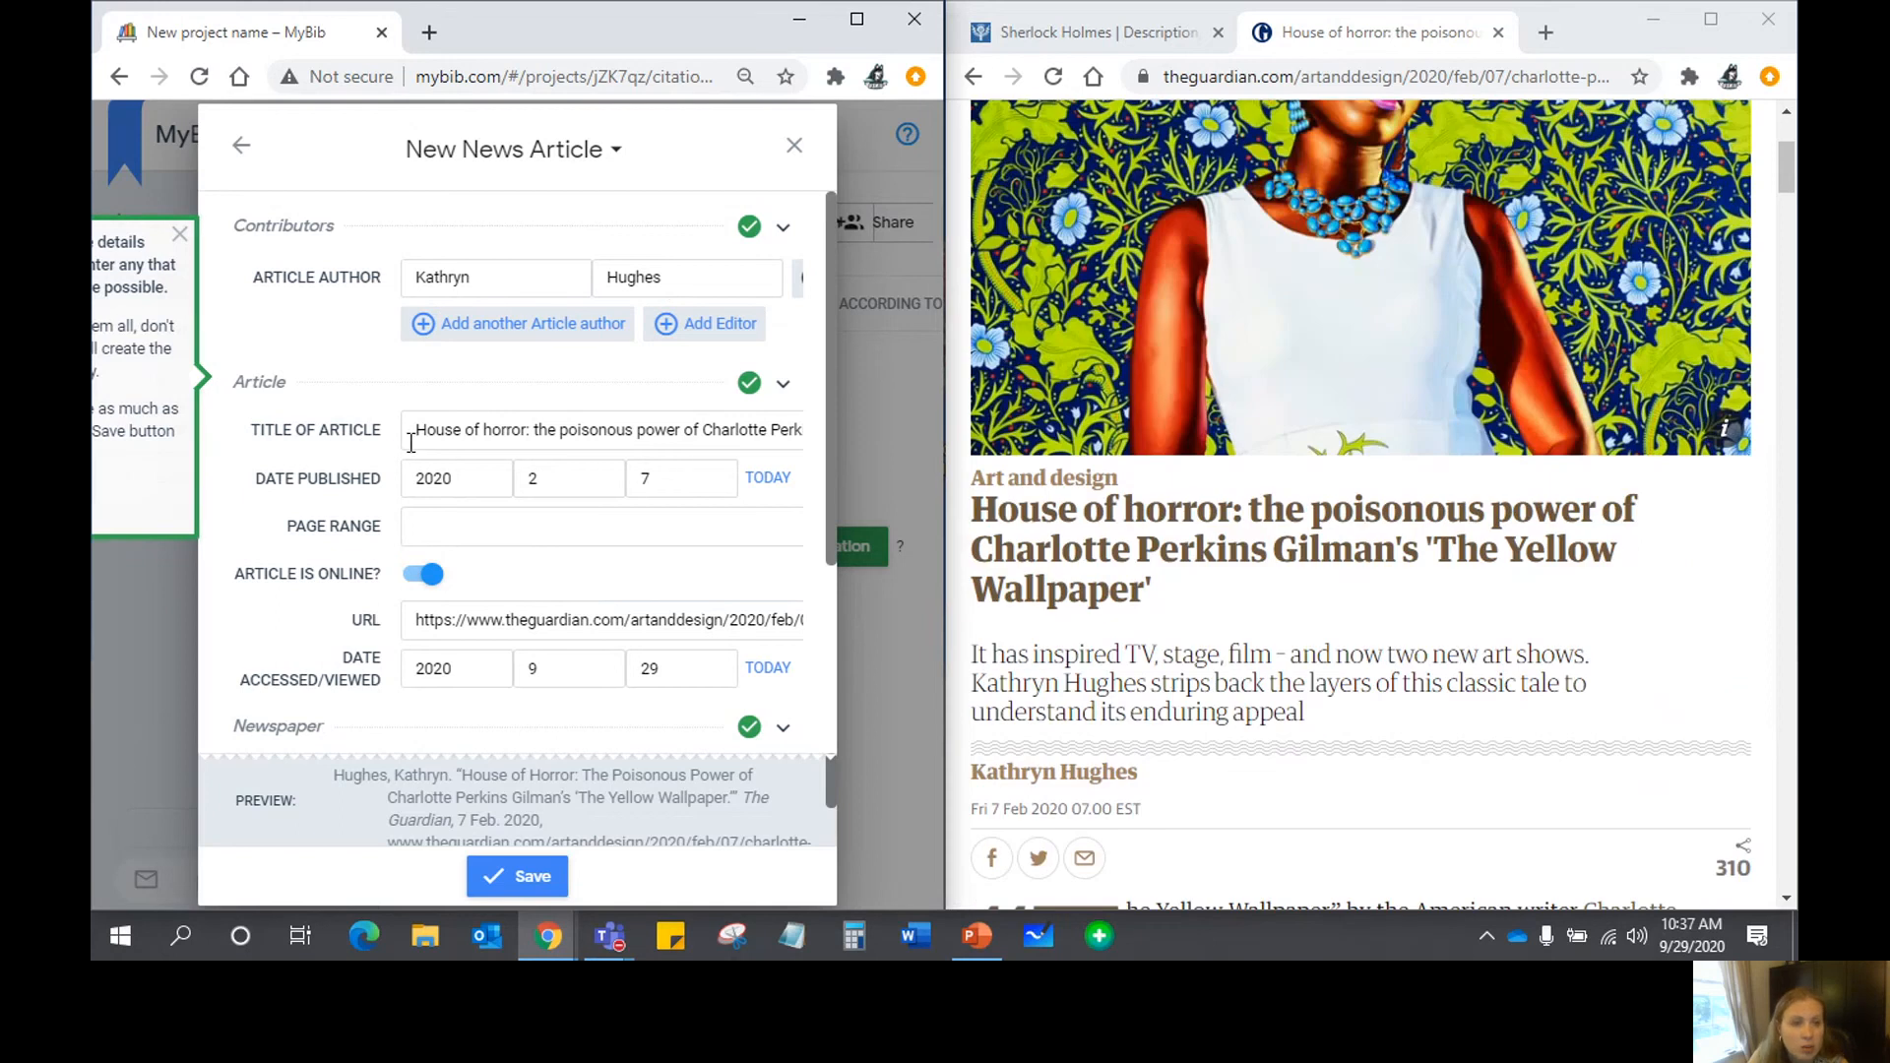
click(778, 429)
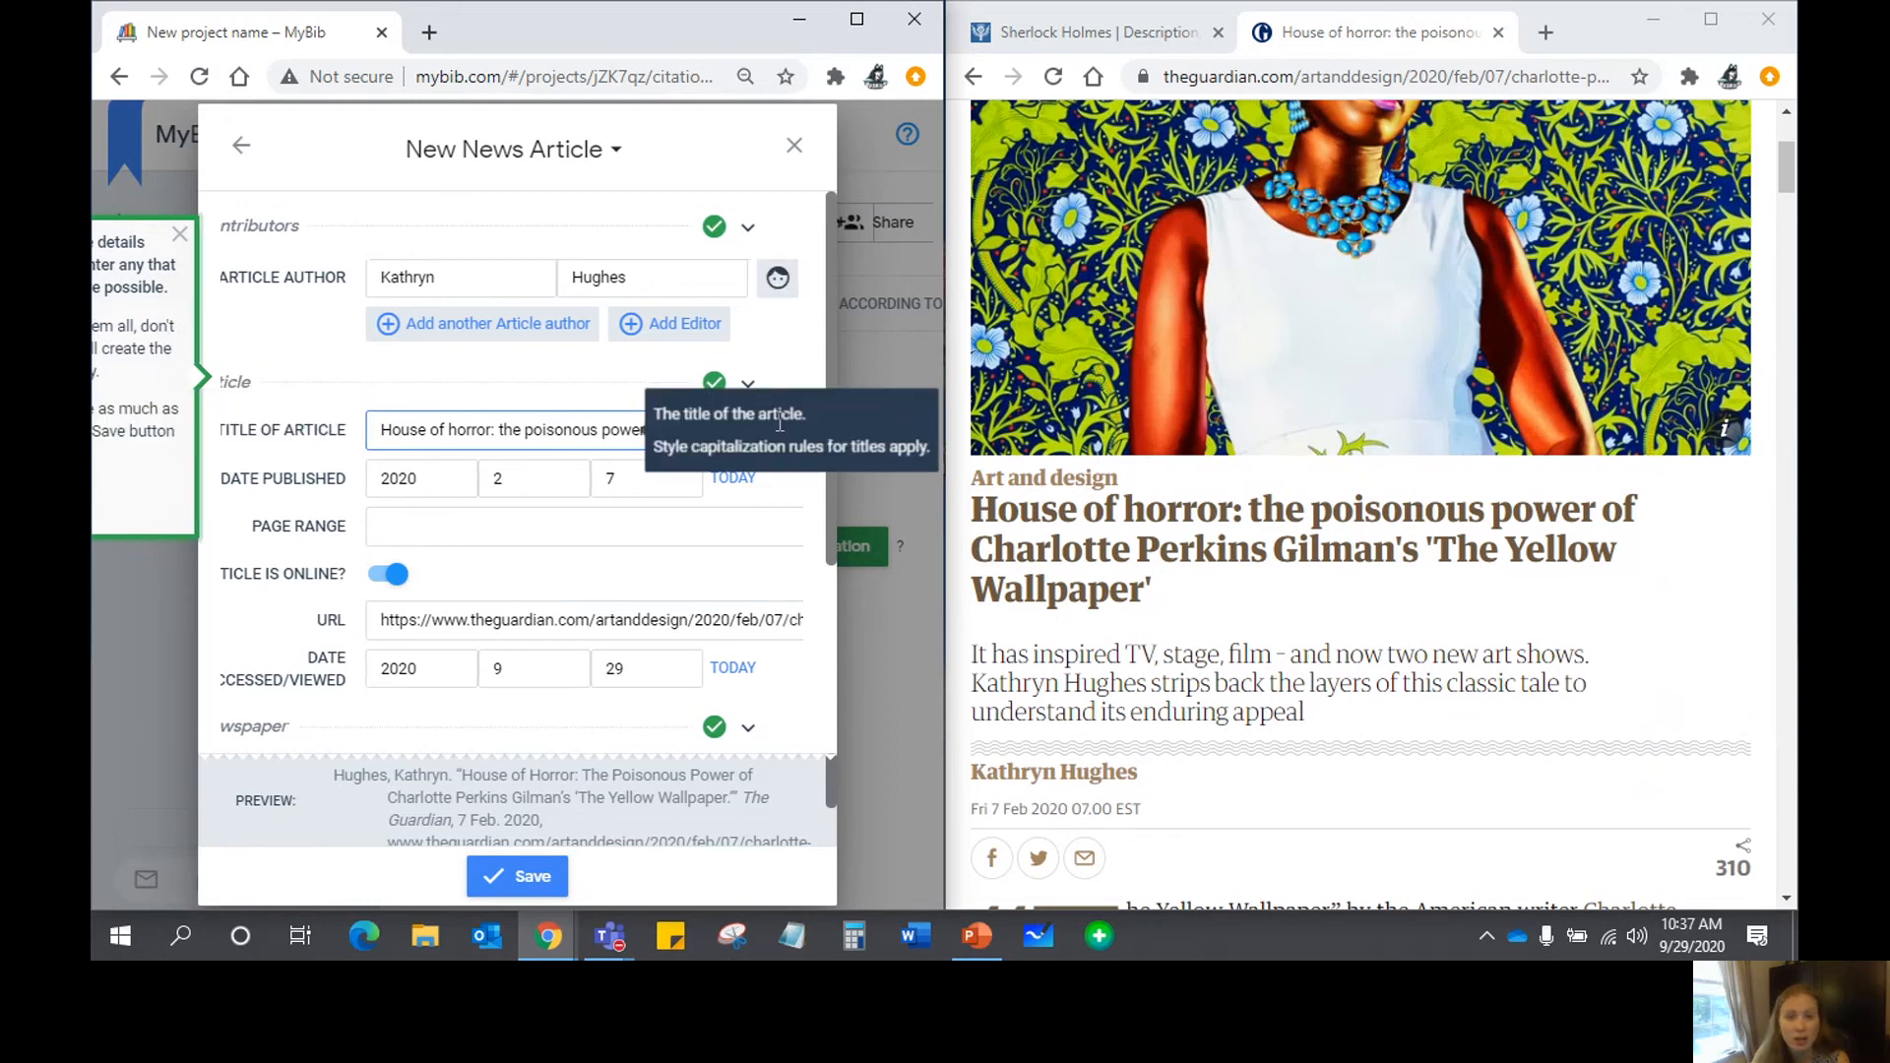
key(Right)
key(Right)
key(Right)
key(Right)
key(Right)
key(Right)
key(Right)
key(Right)
key(Right)
key(Right)
key(Right)
key(Right)
key(Right)
key(Right)
key(Right)
key(Right)
key(Right)
key(Right)
key(Right)
key(Right)
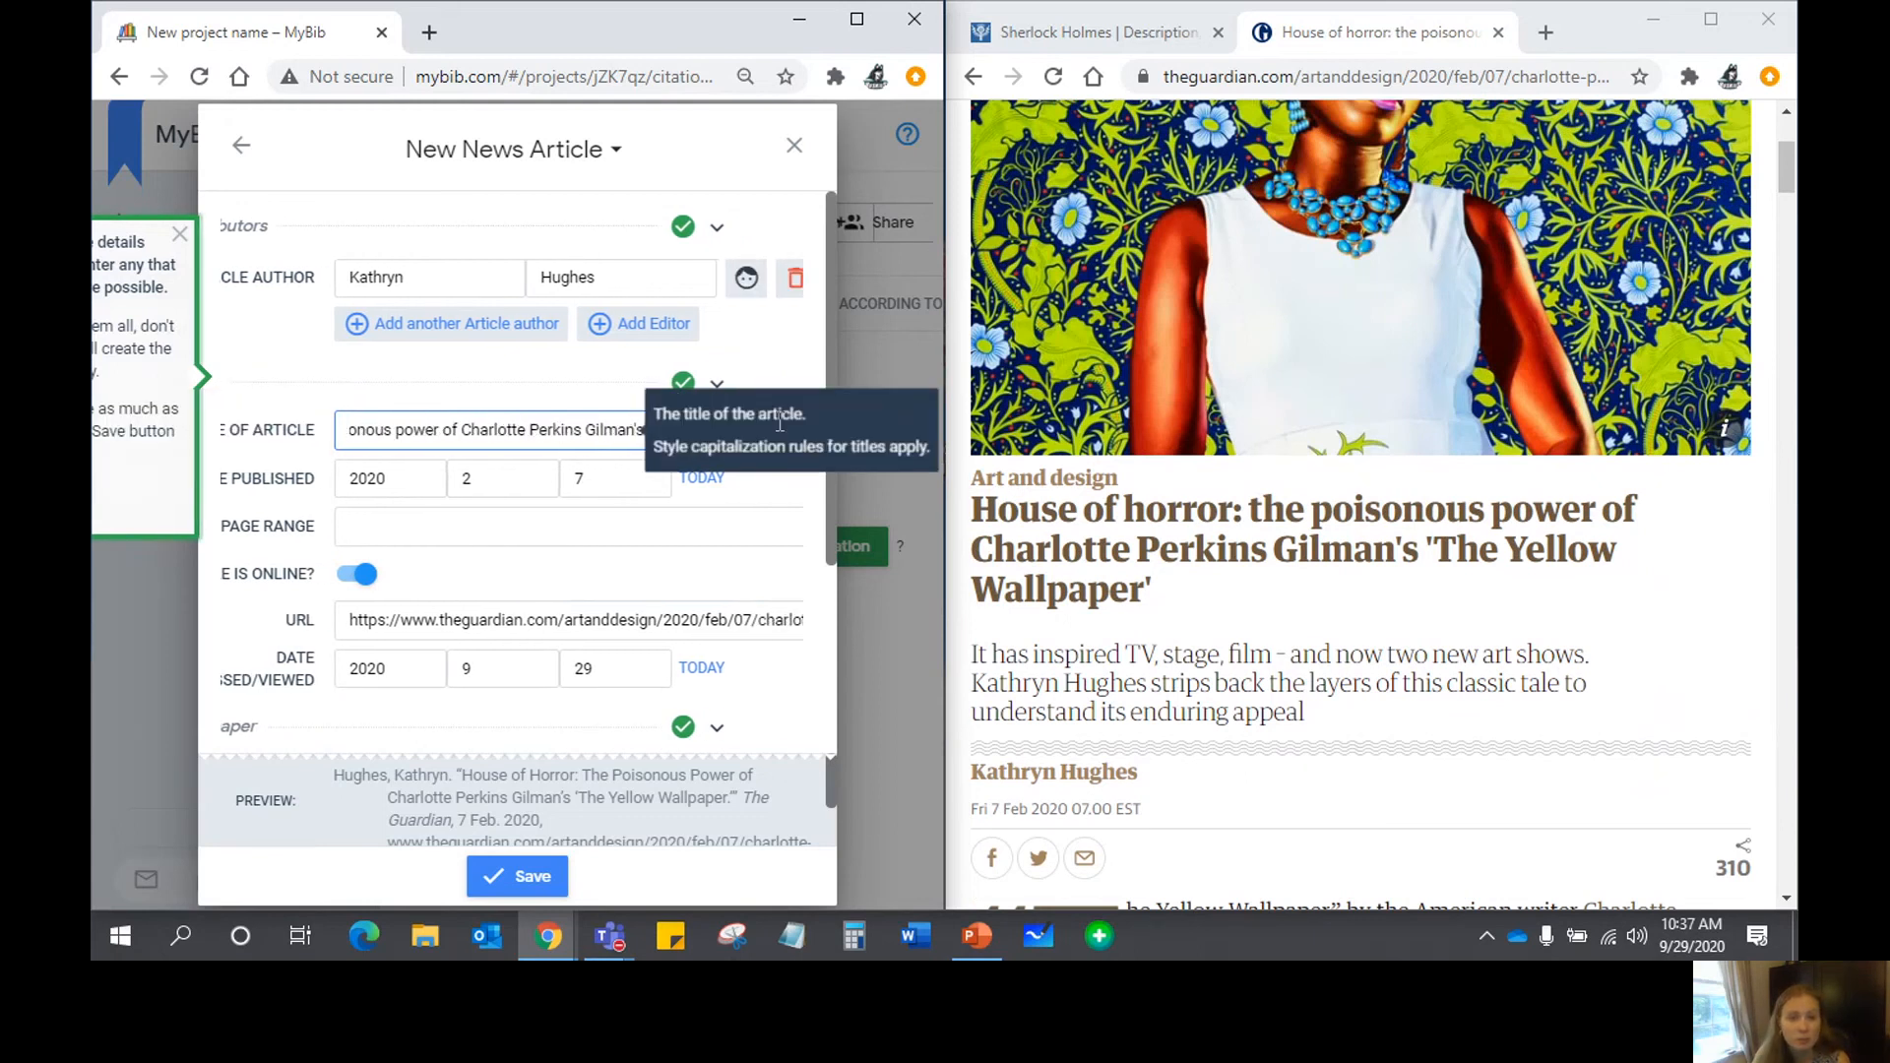
click(539, 527)
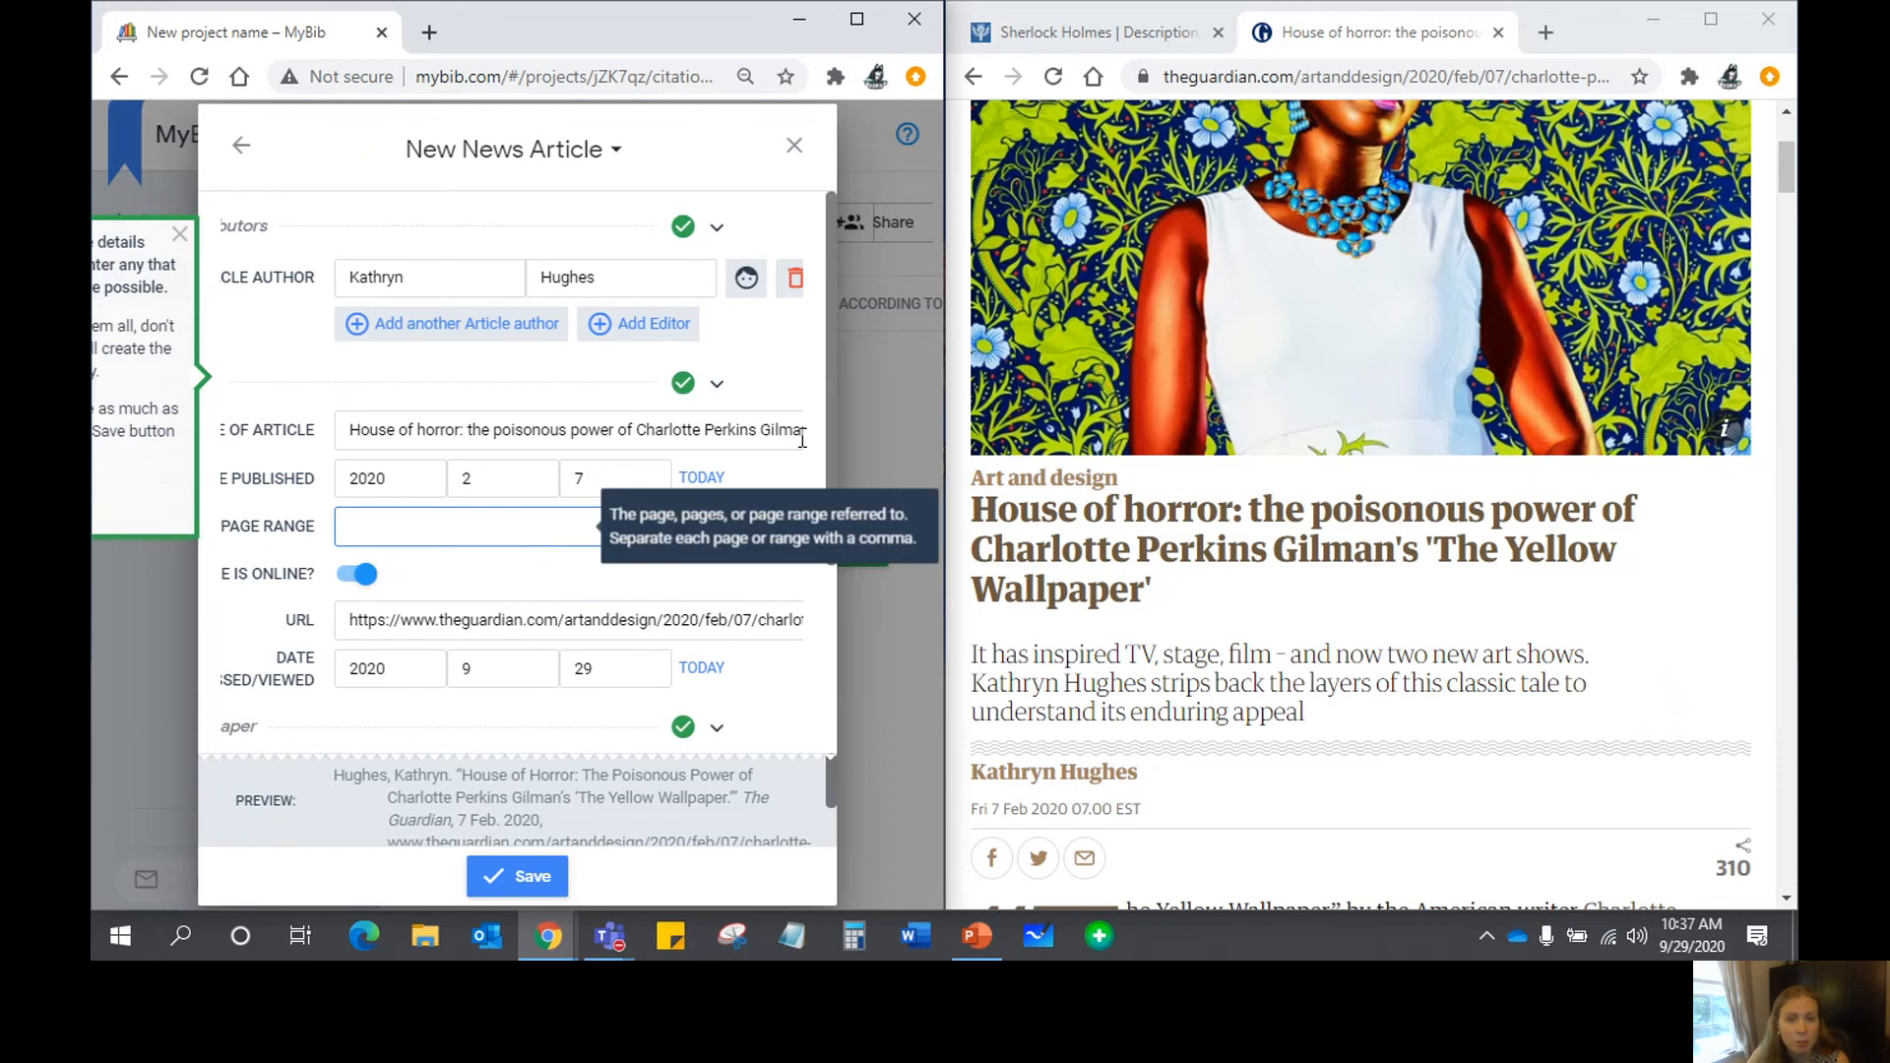
click(963, 443)
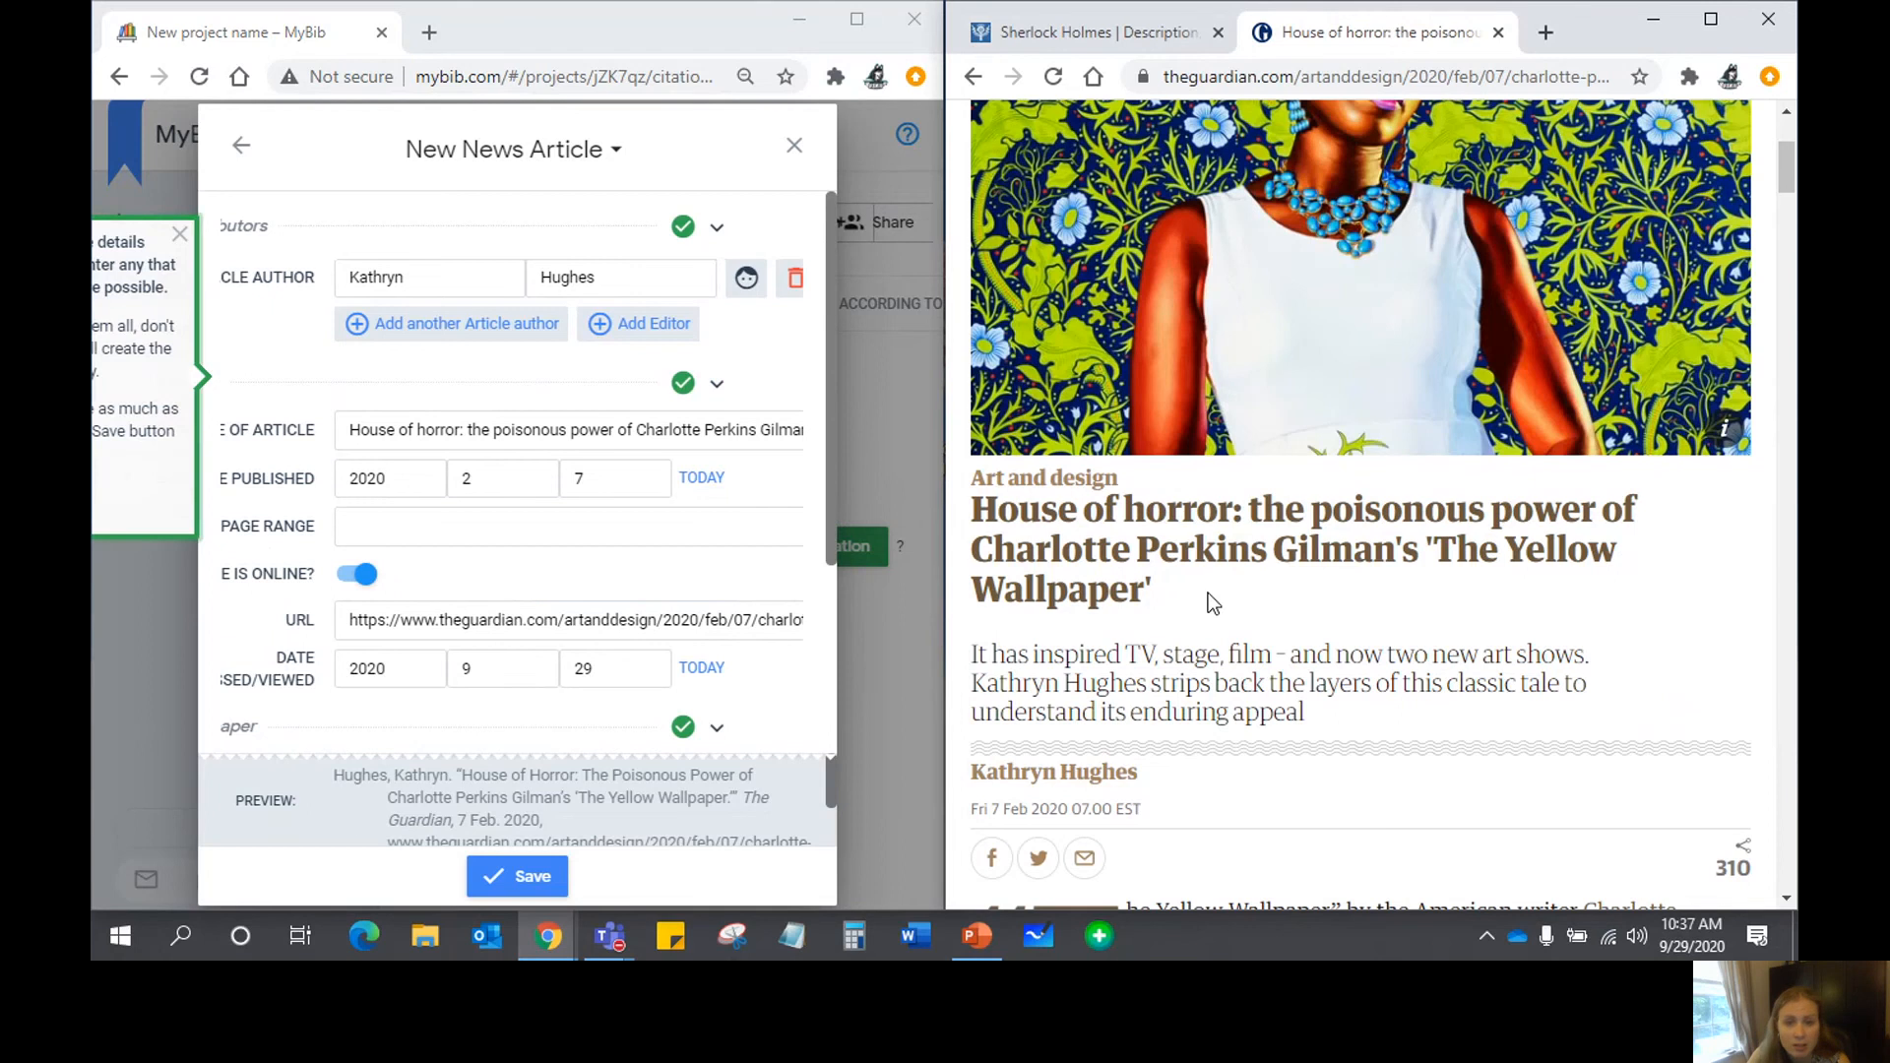
- Check the citation's publication date, URL and news source against the Guardian article, and save the citation
scroll(1208, 593, down, 2)
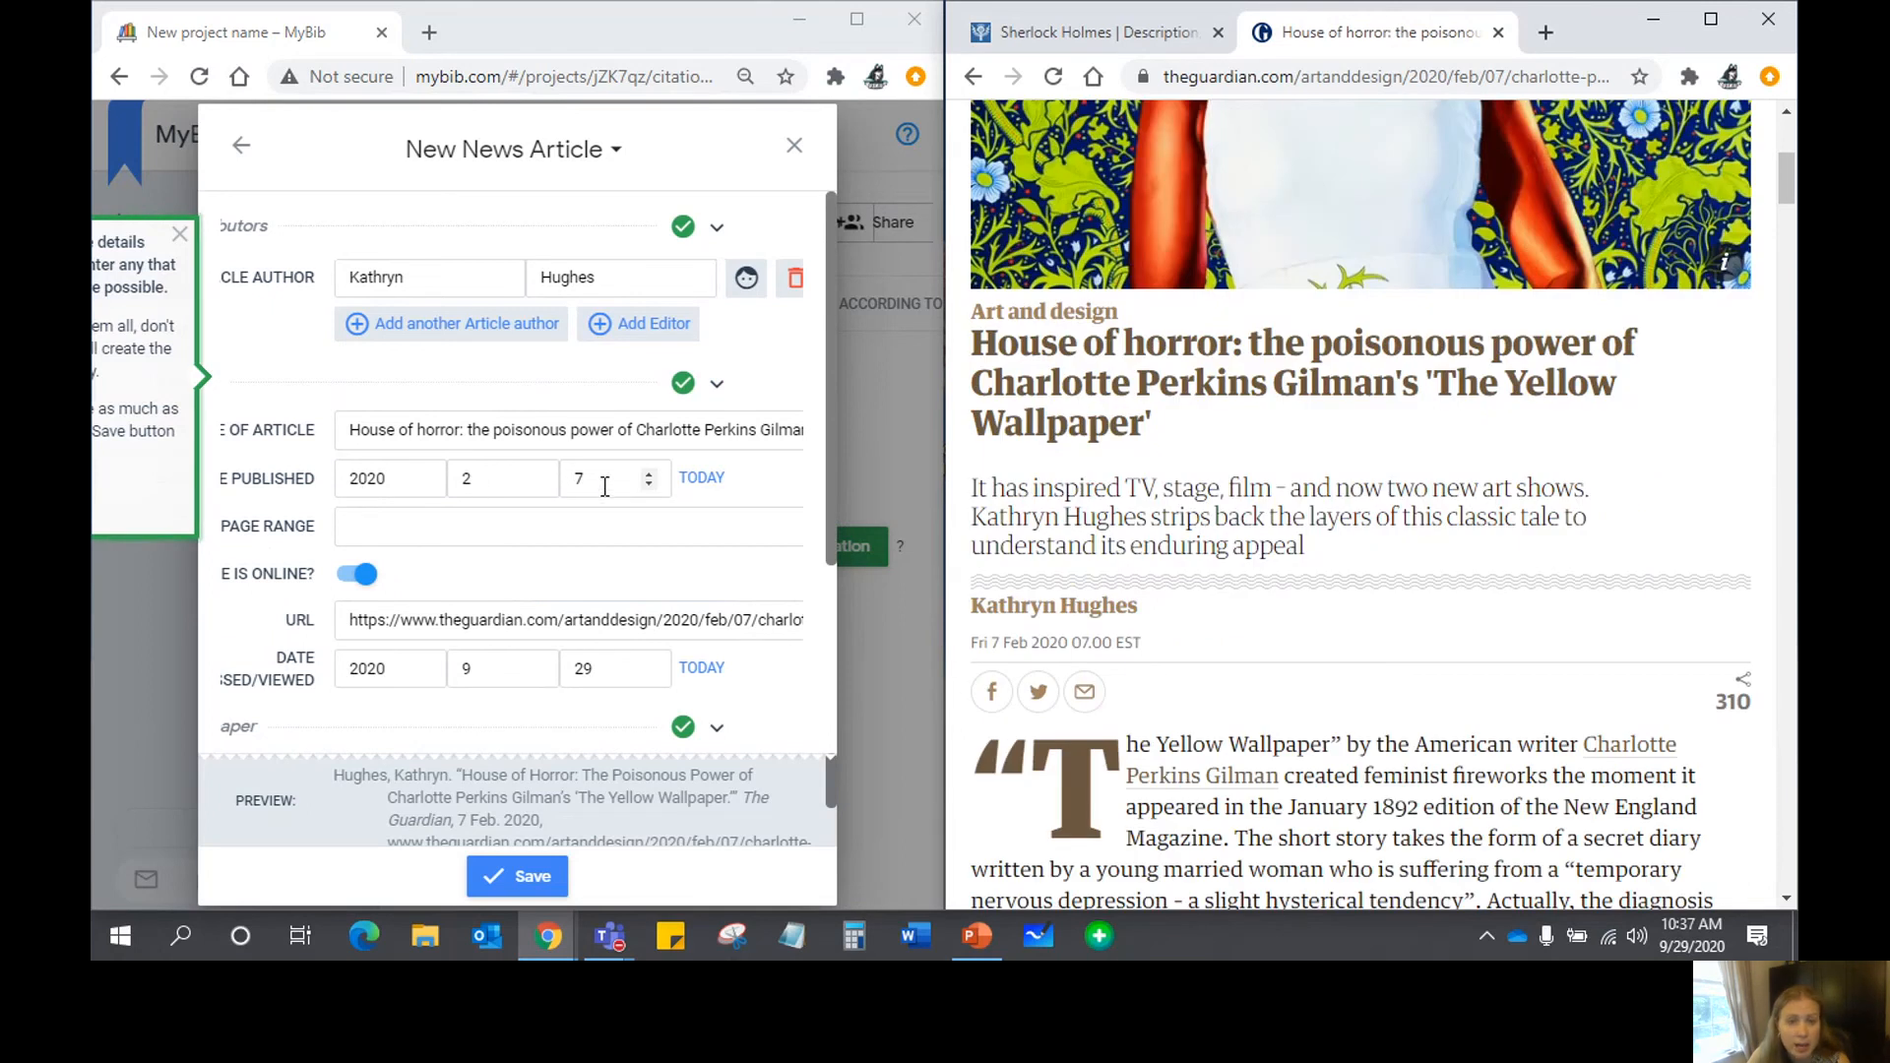
scroll(1080, 653, down, 2)
scroll(1080, 653, down, 2)
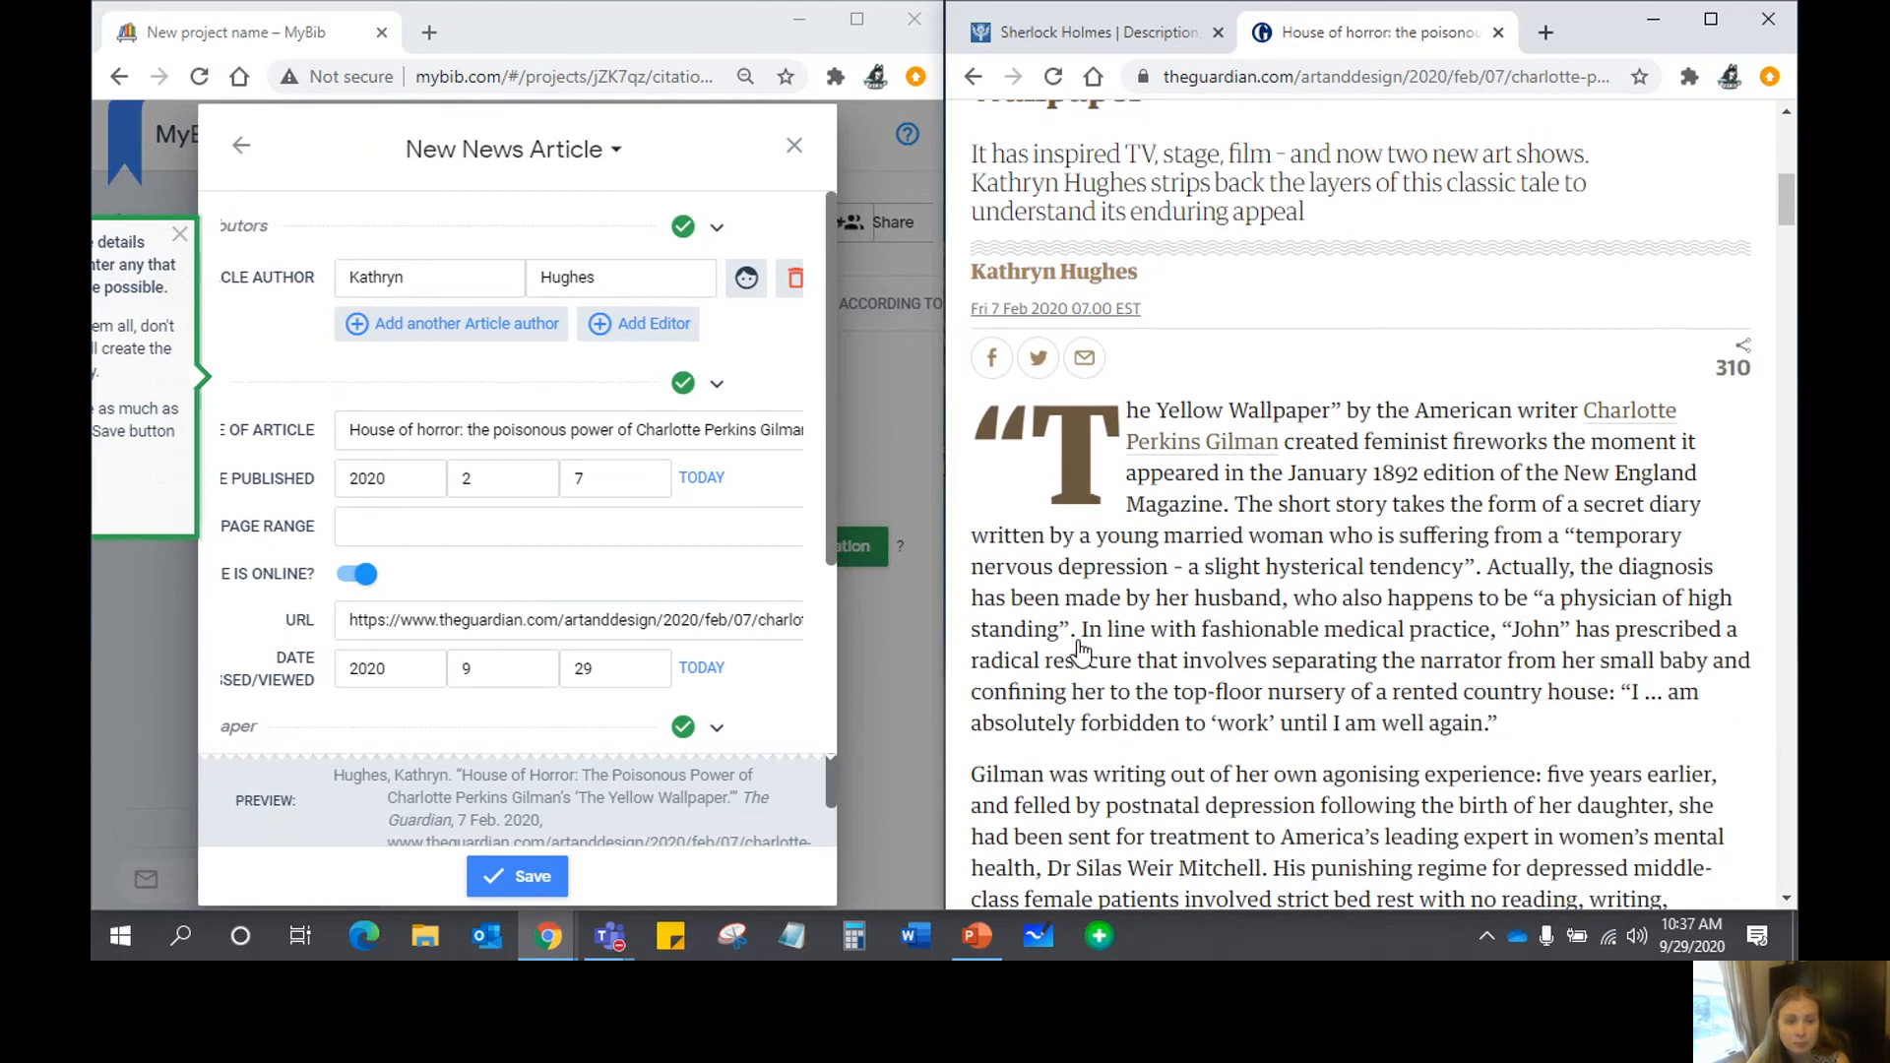
scroll(551, 591, down, 2)
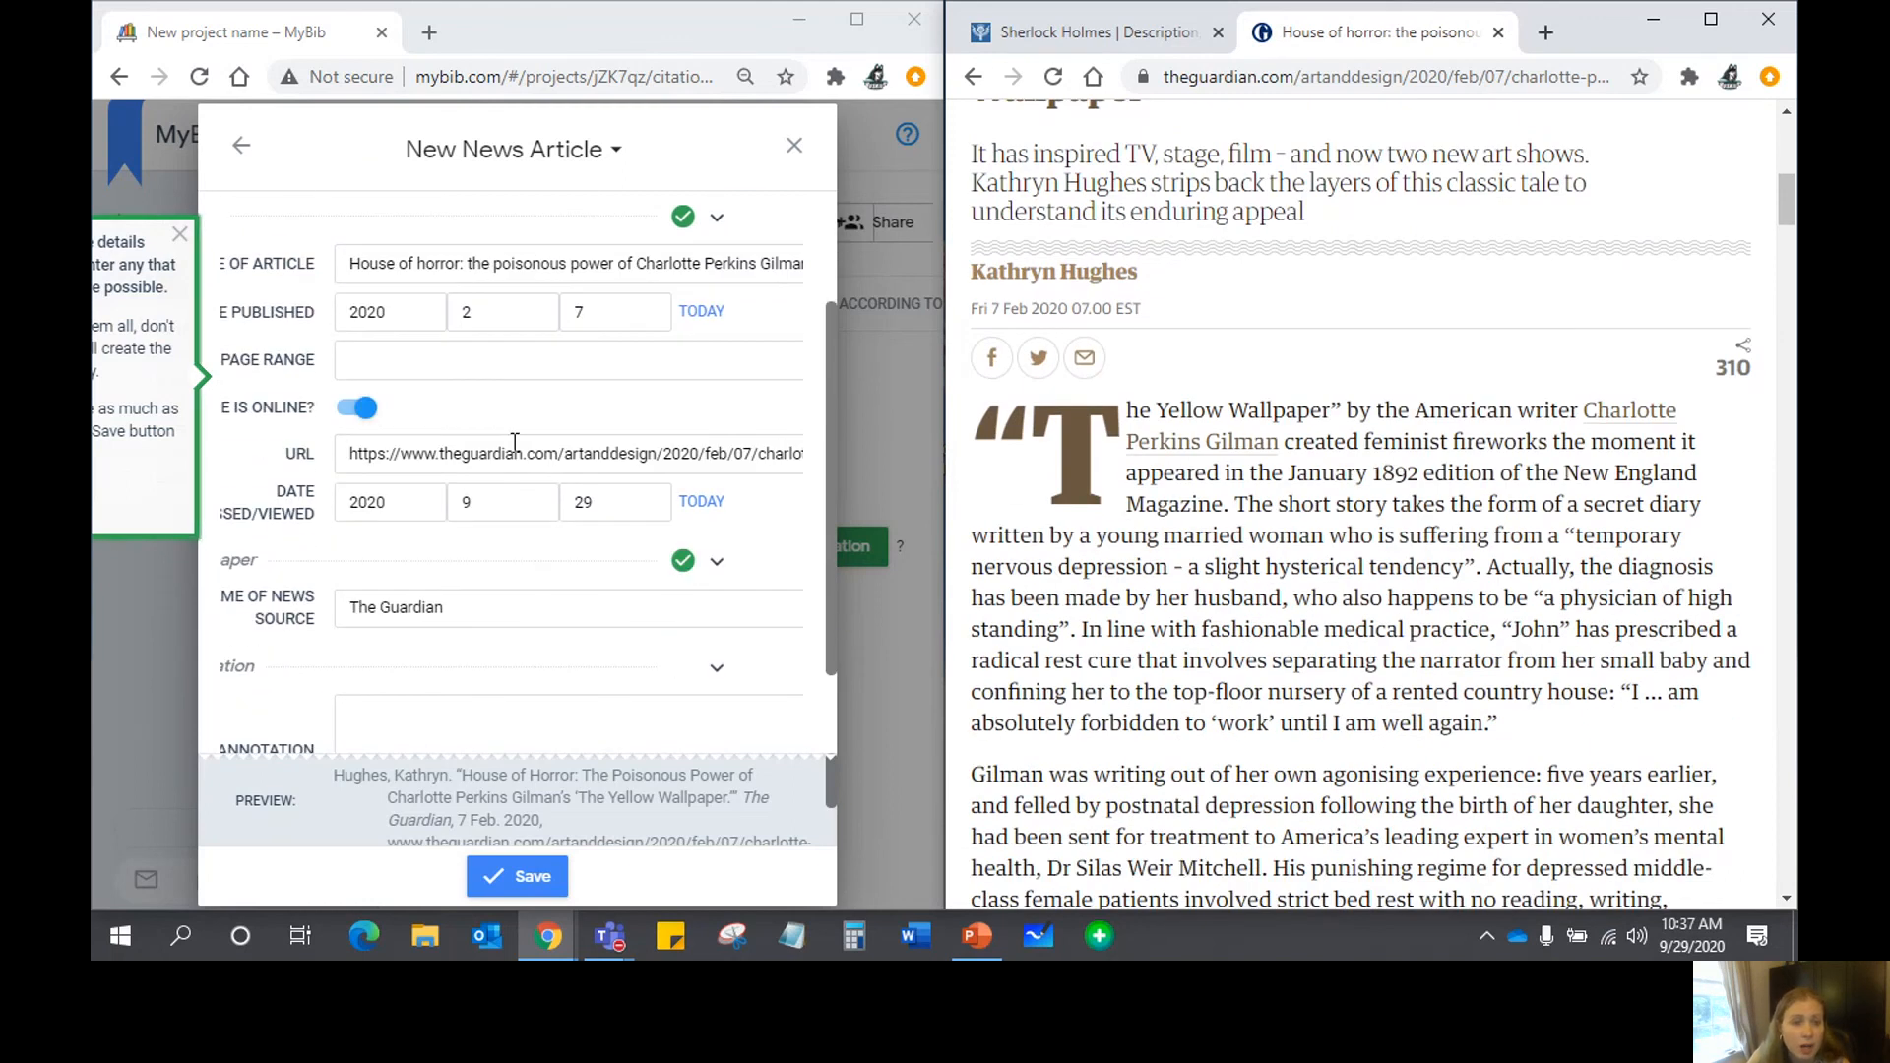
click(1519, 76)
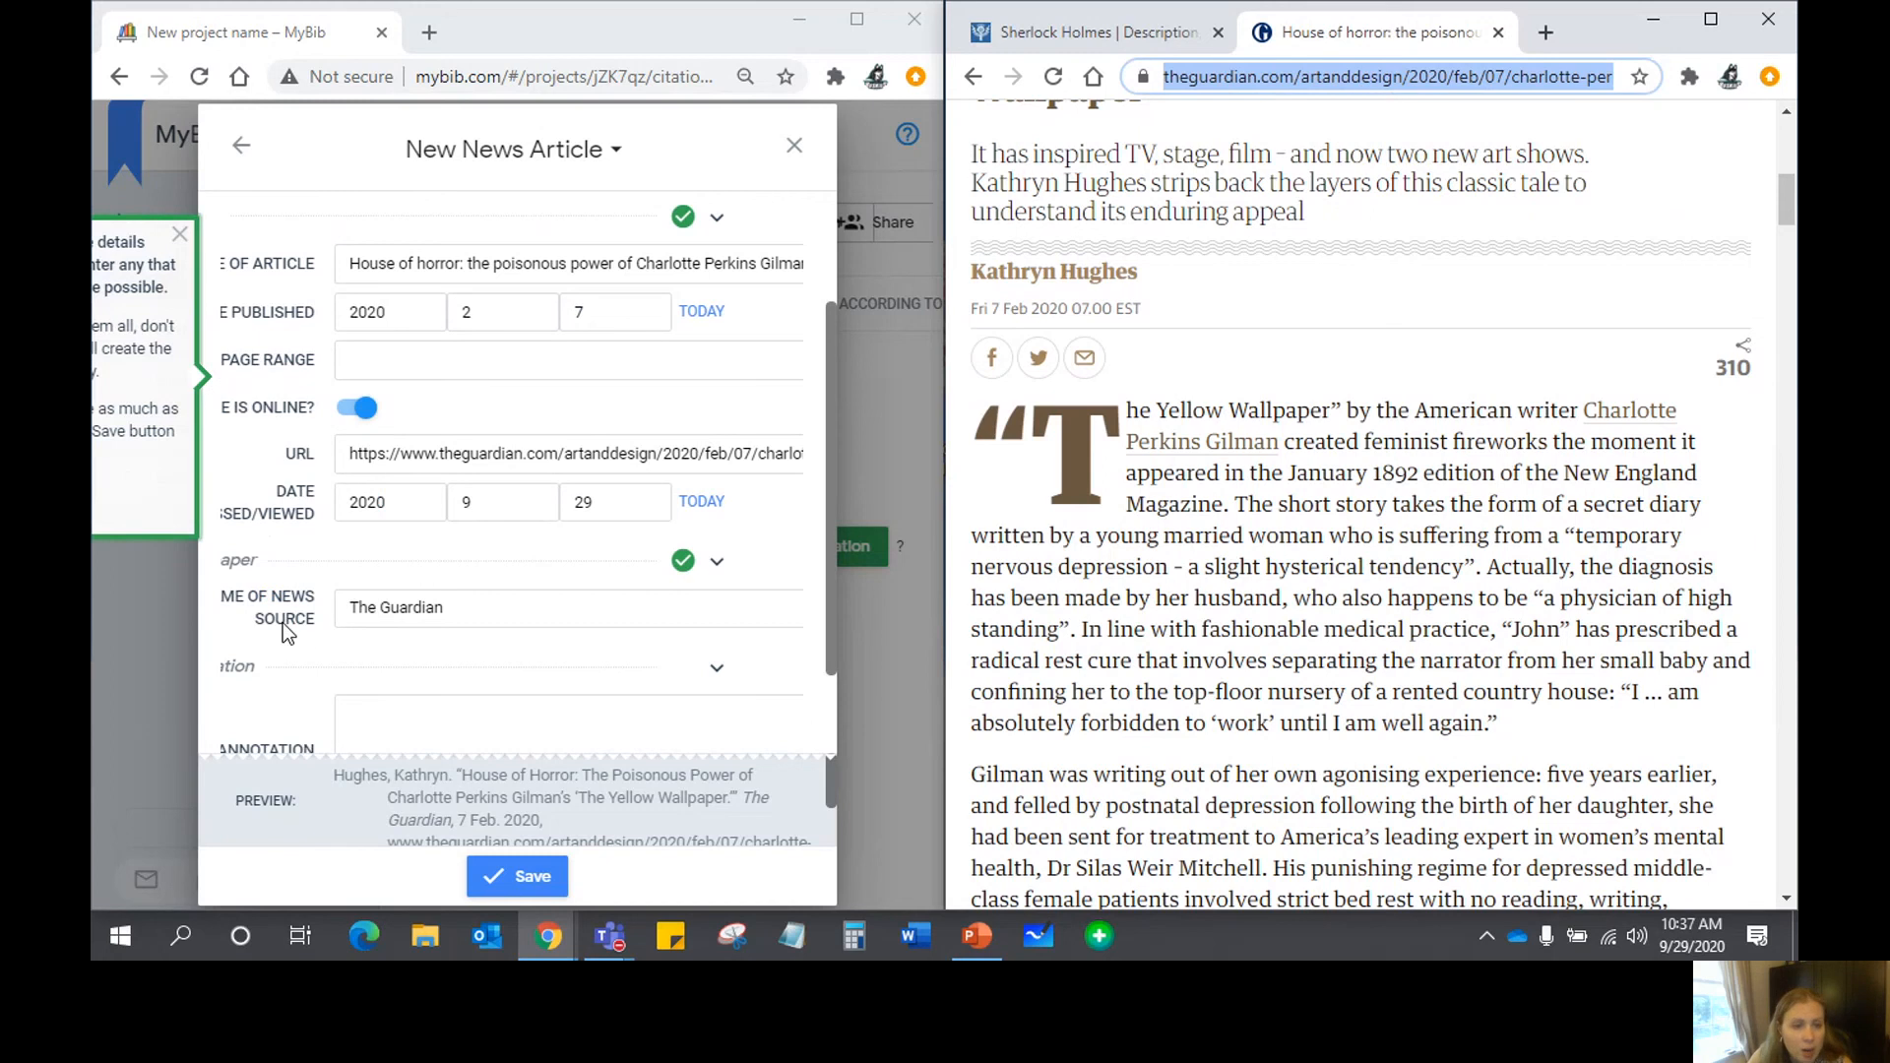
scroll(1611, 182, up, 8)
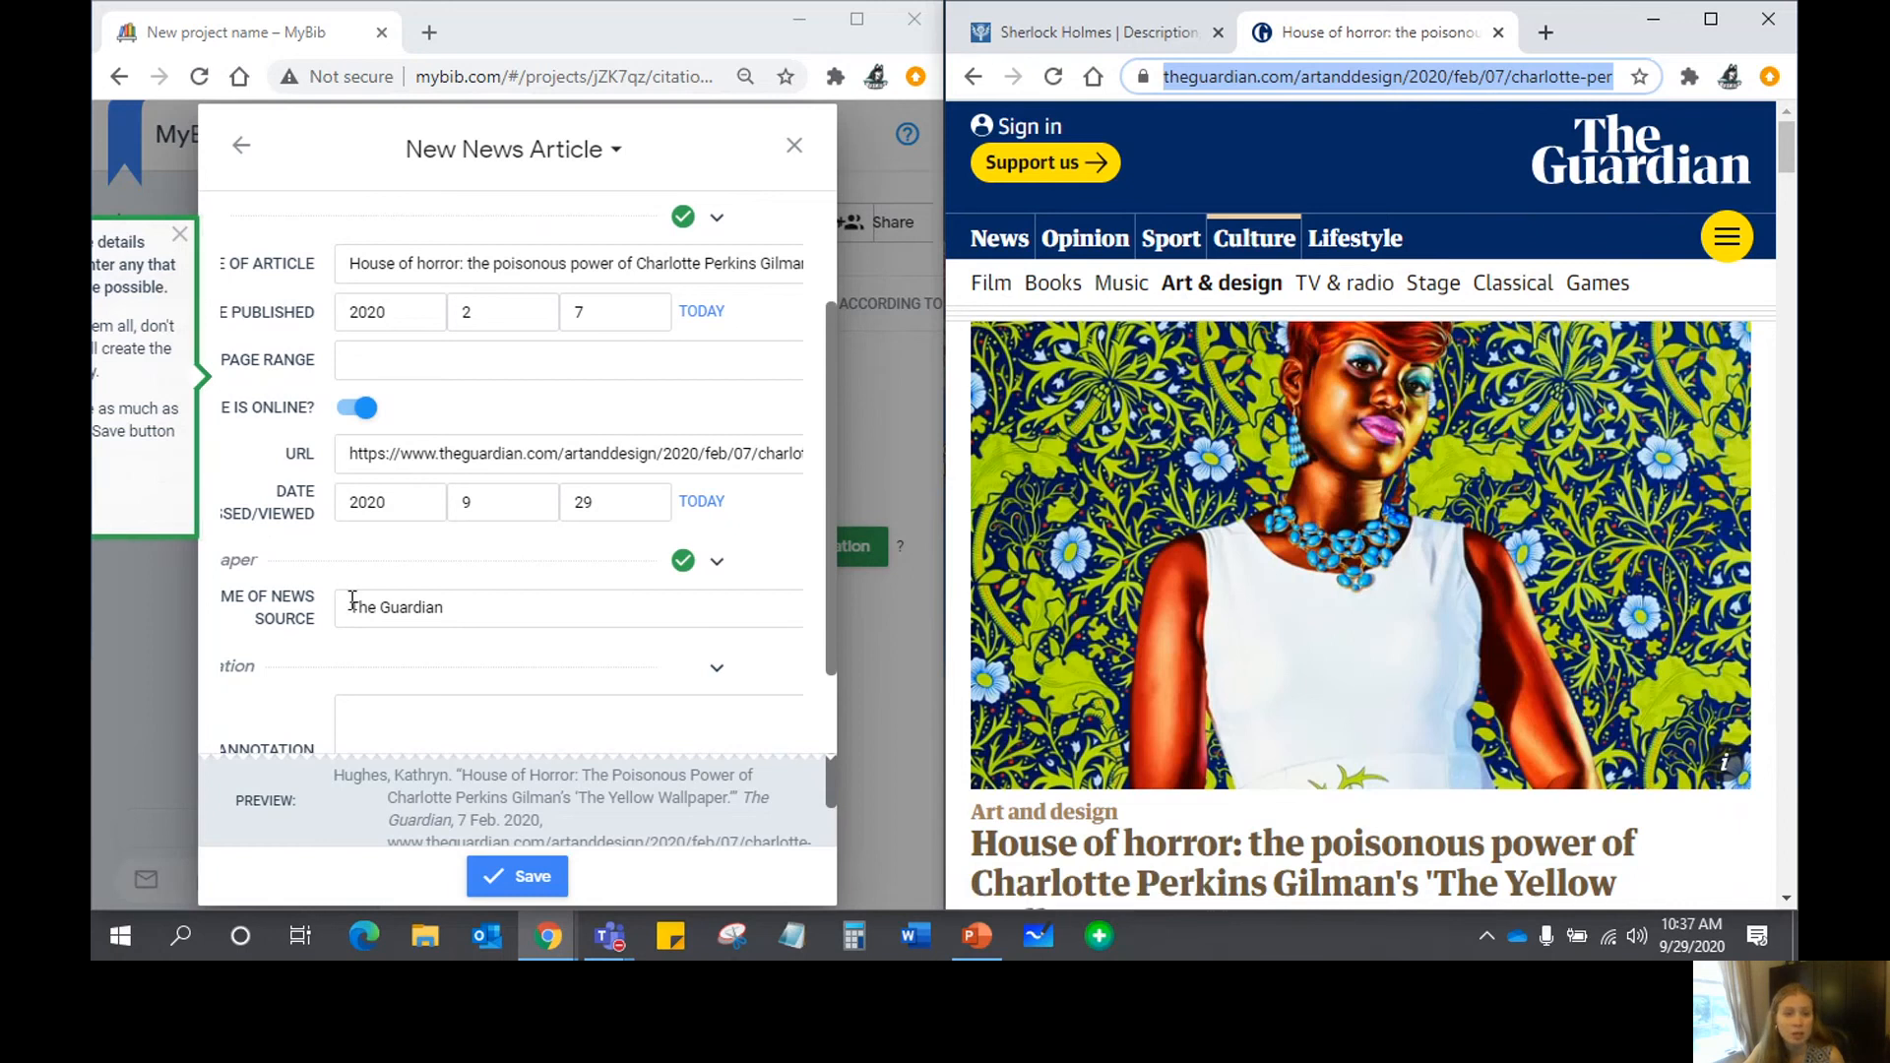
scroll(489, 600, down, 1)
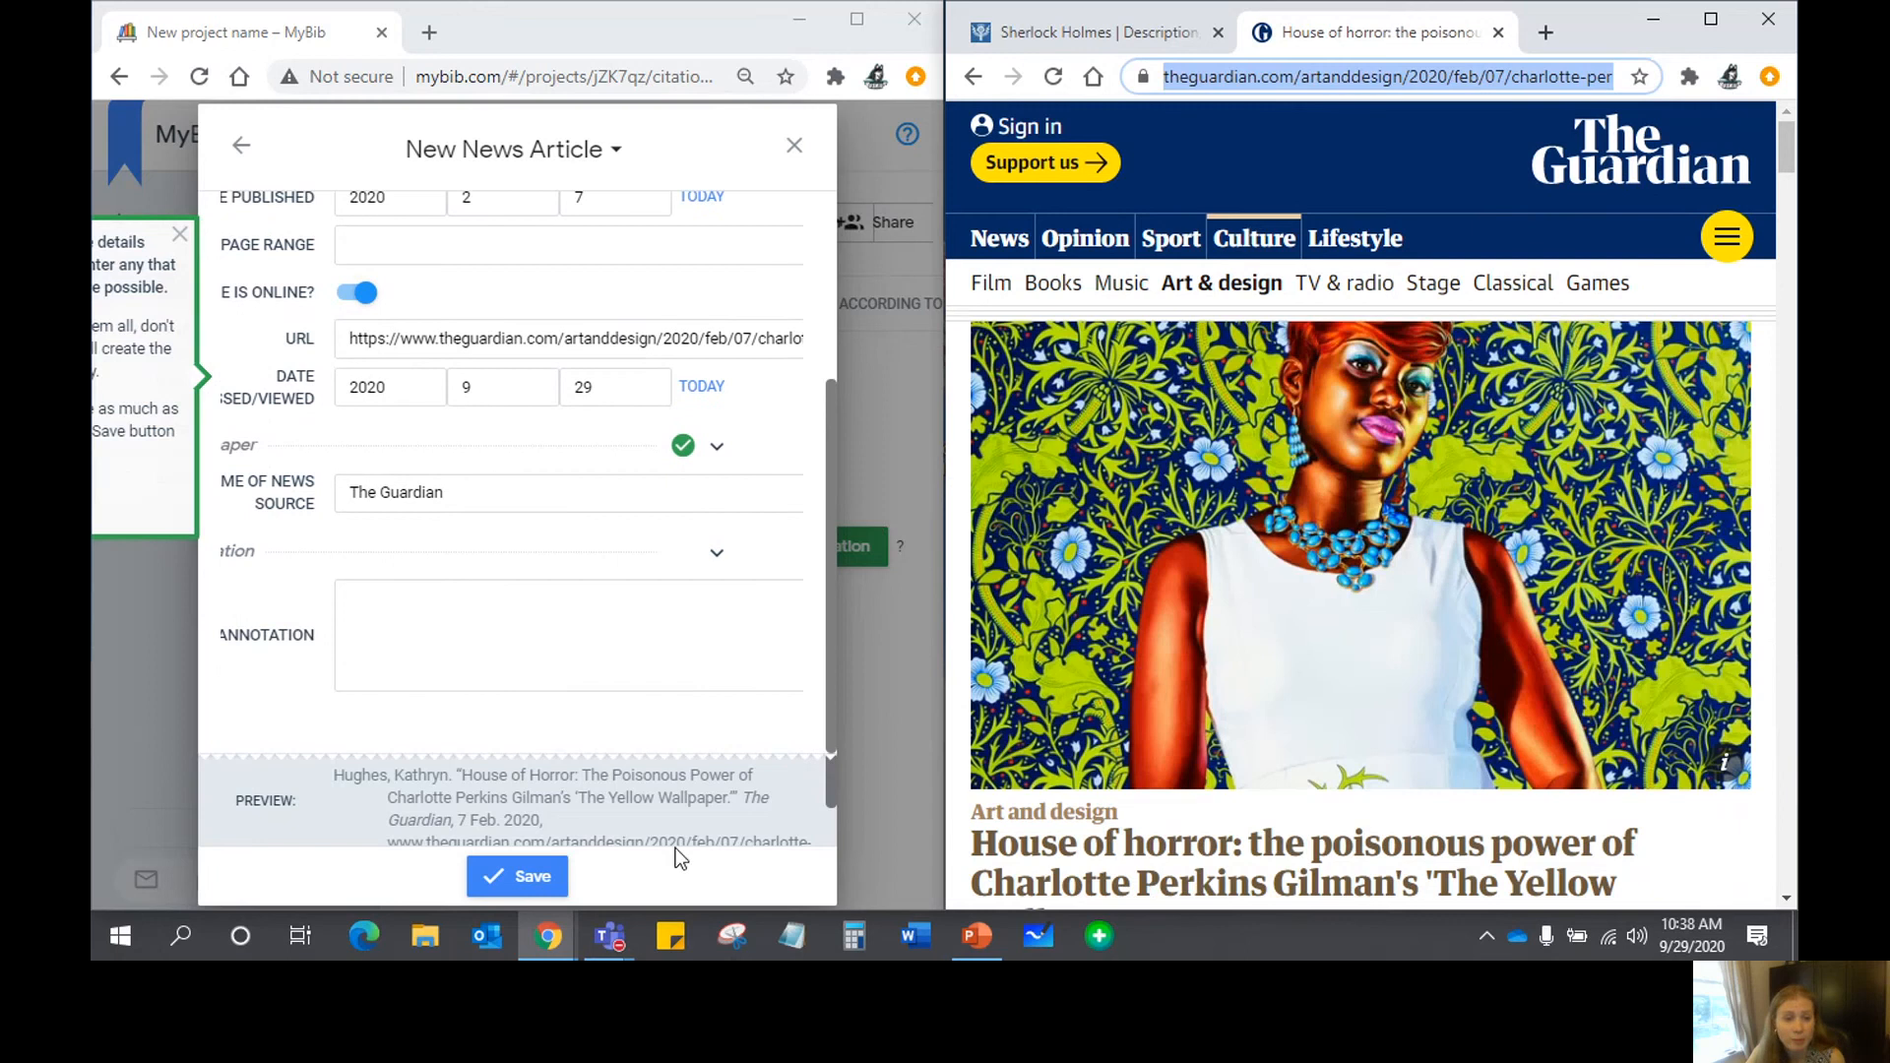
click(533, 886)
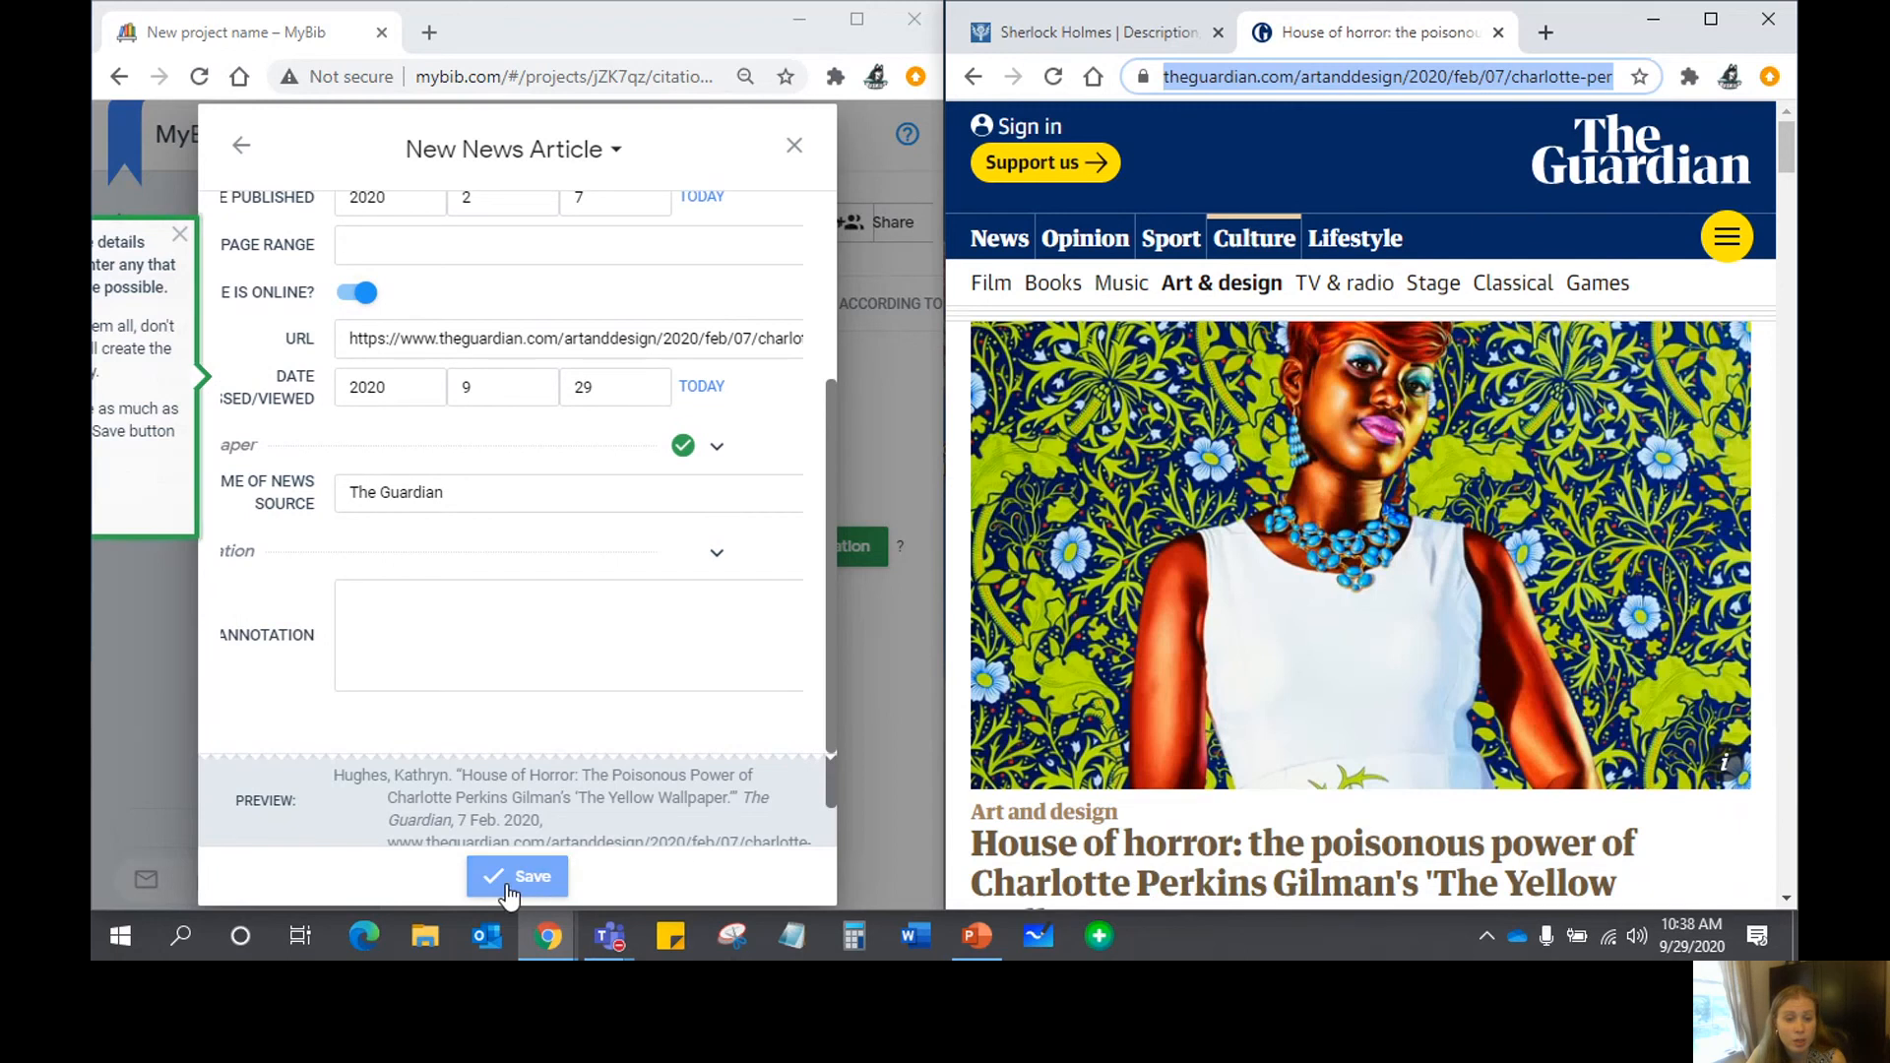
click(512, 879)
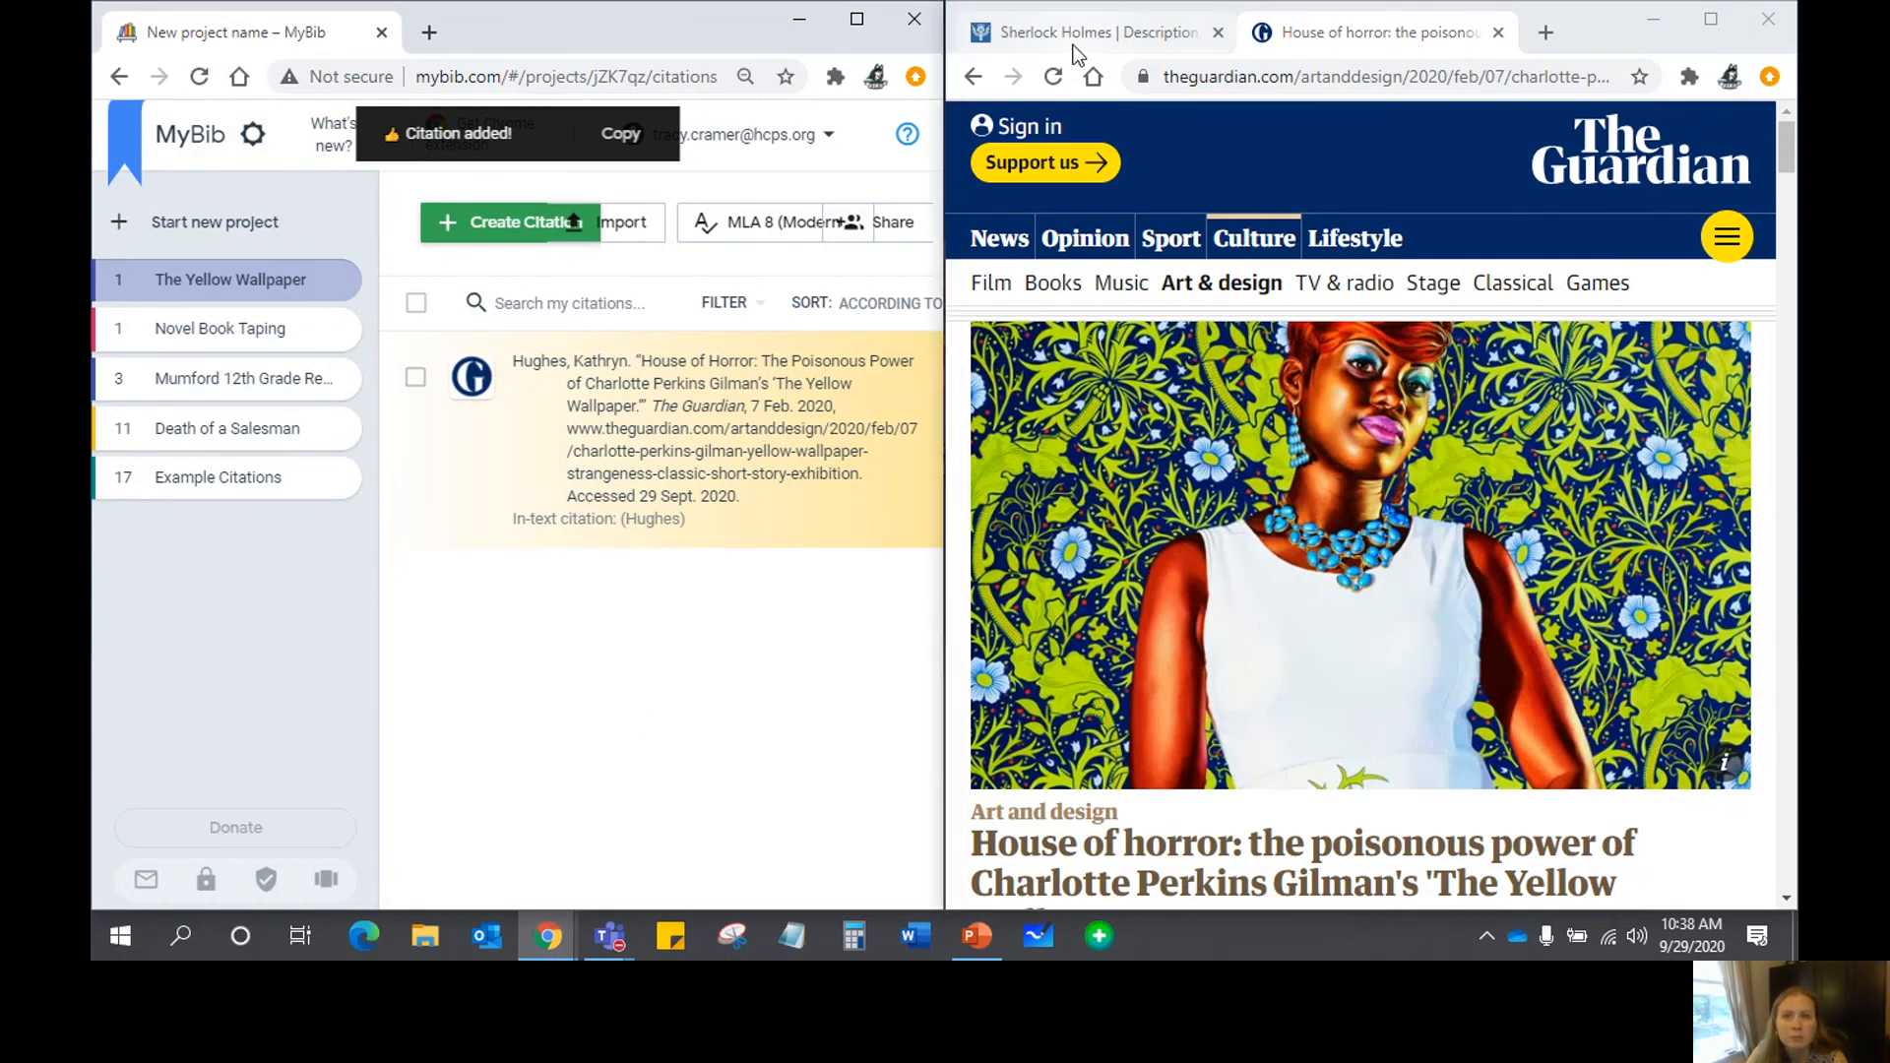
- Switch to the Britannica article on Sherlock Holmes, look over its heading and author details, and copy its URL
click(1077, 37)
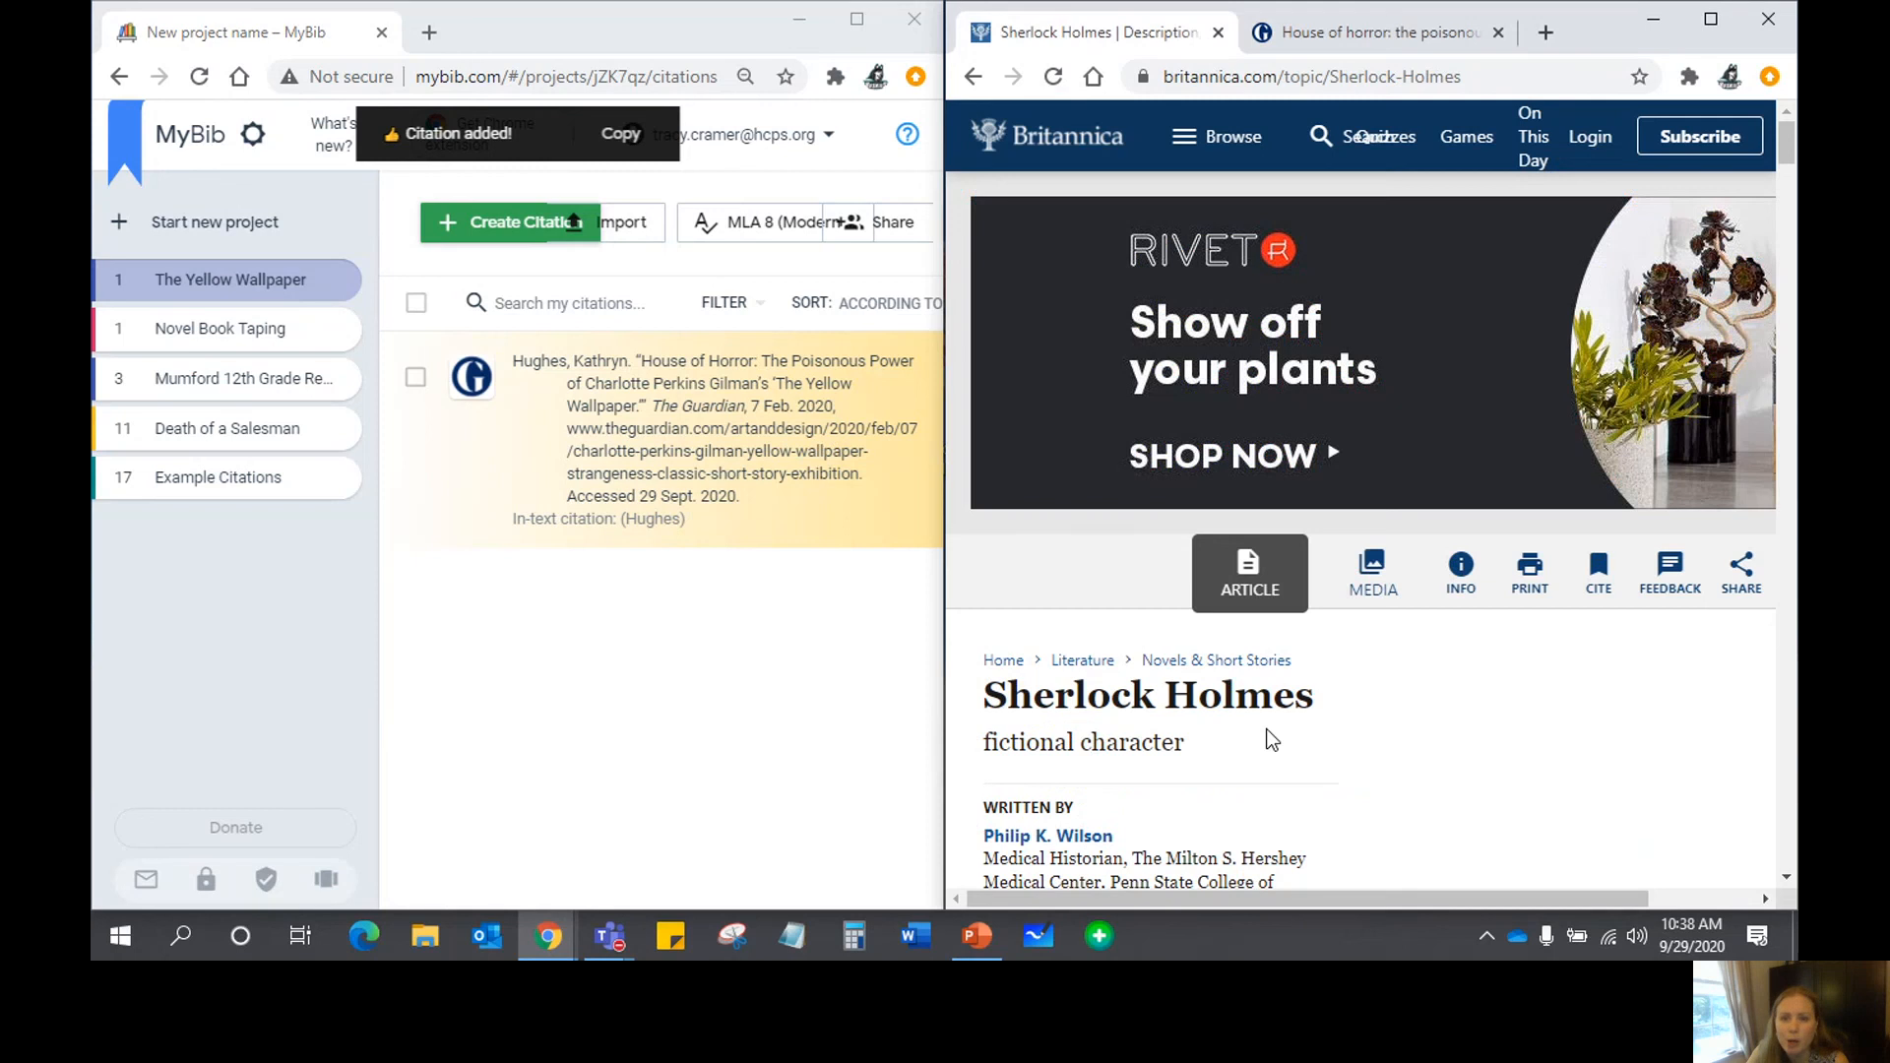
scroll(1272, 740, down, 3)
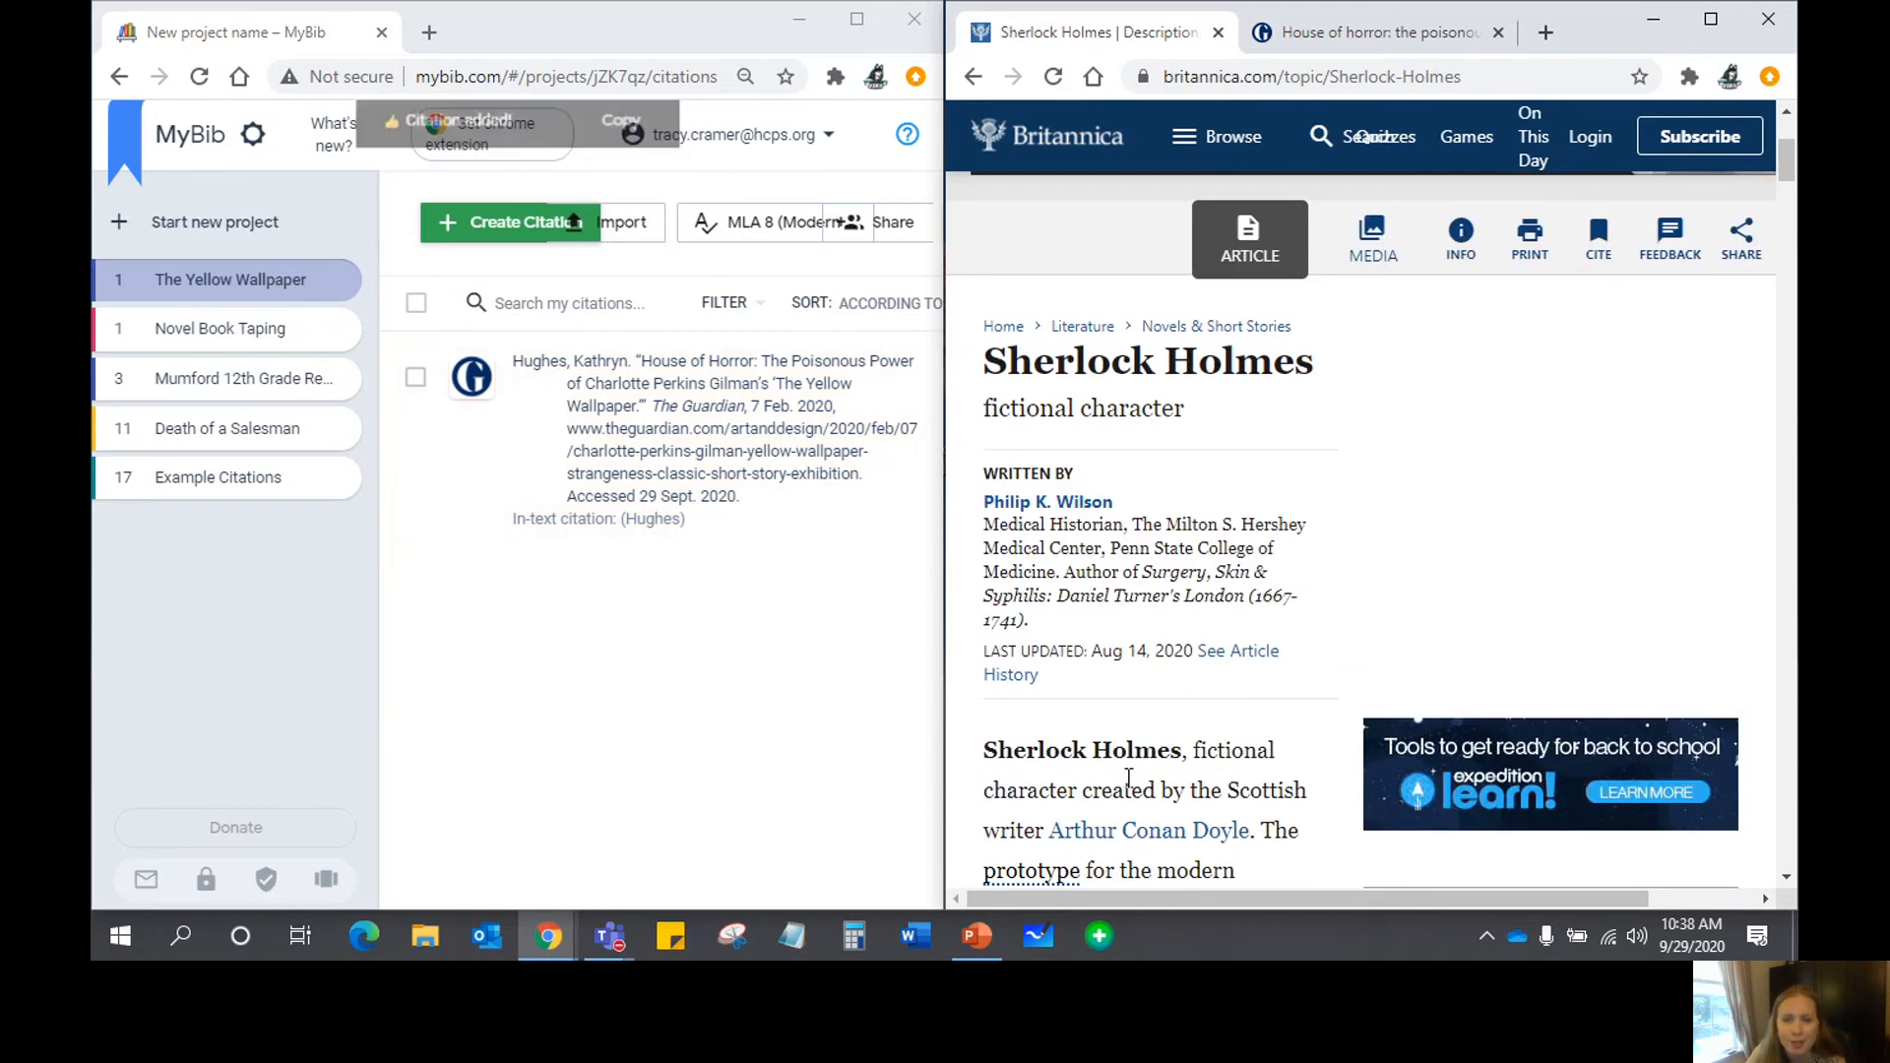
scroll(1123, 772, down, 2)
scroll(1122, 772, up, 5)
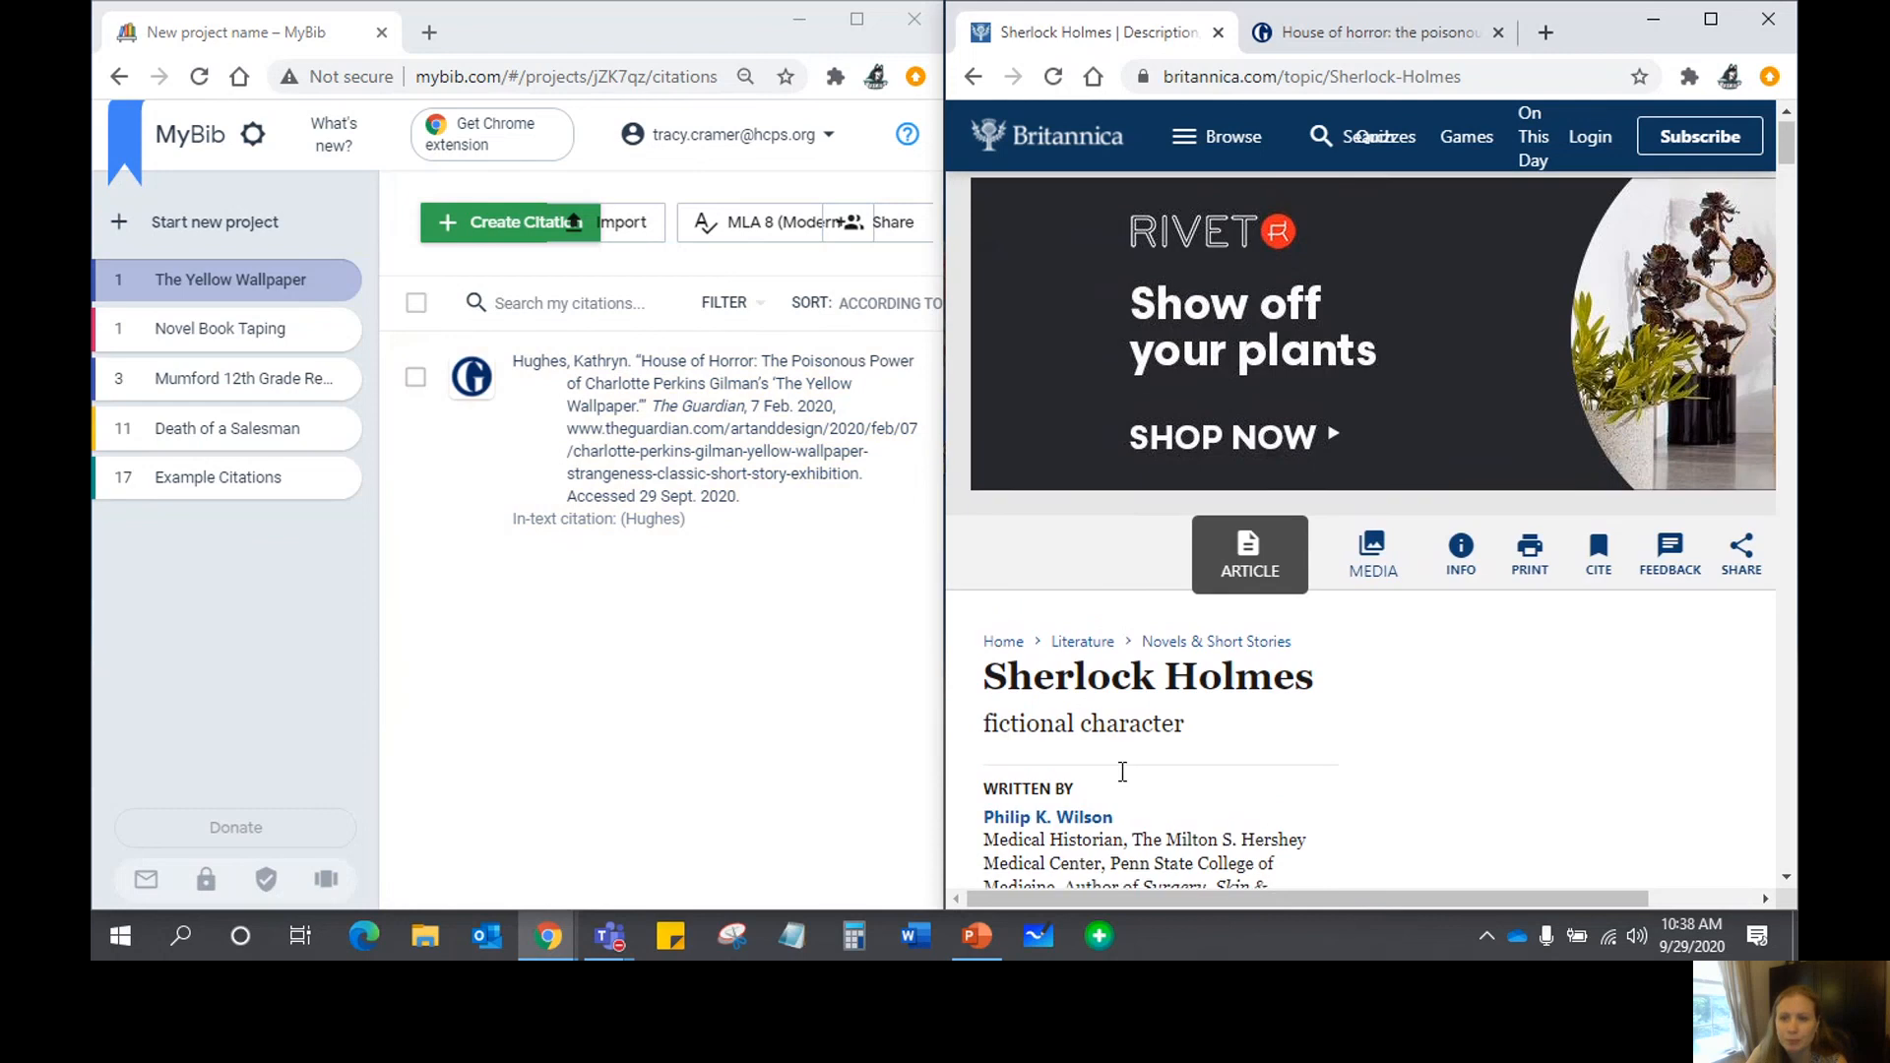
scroll(1123, 773, up, 1)
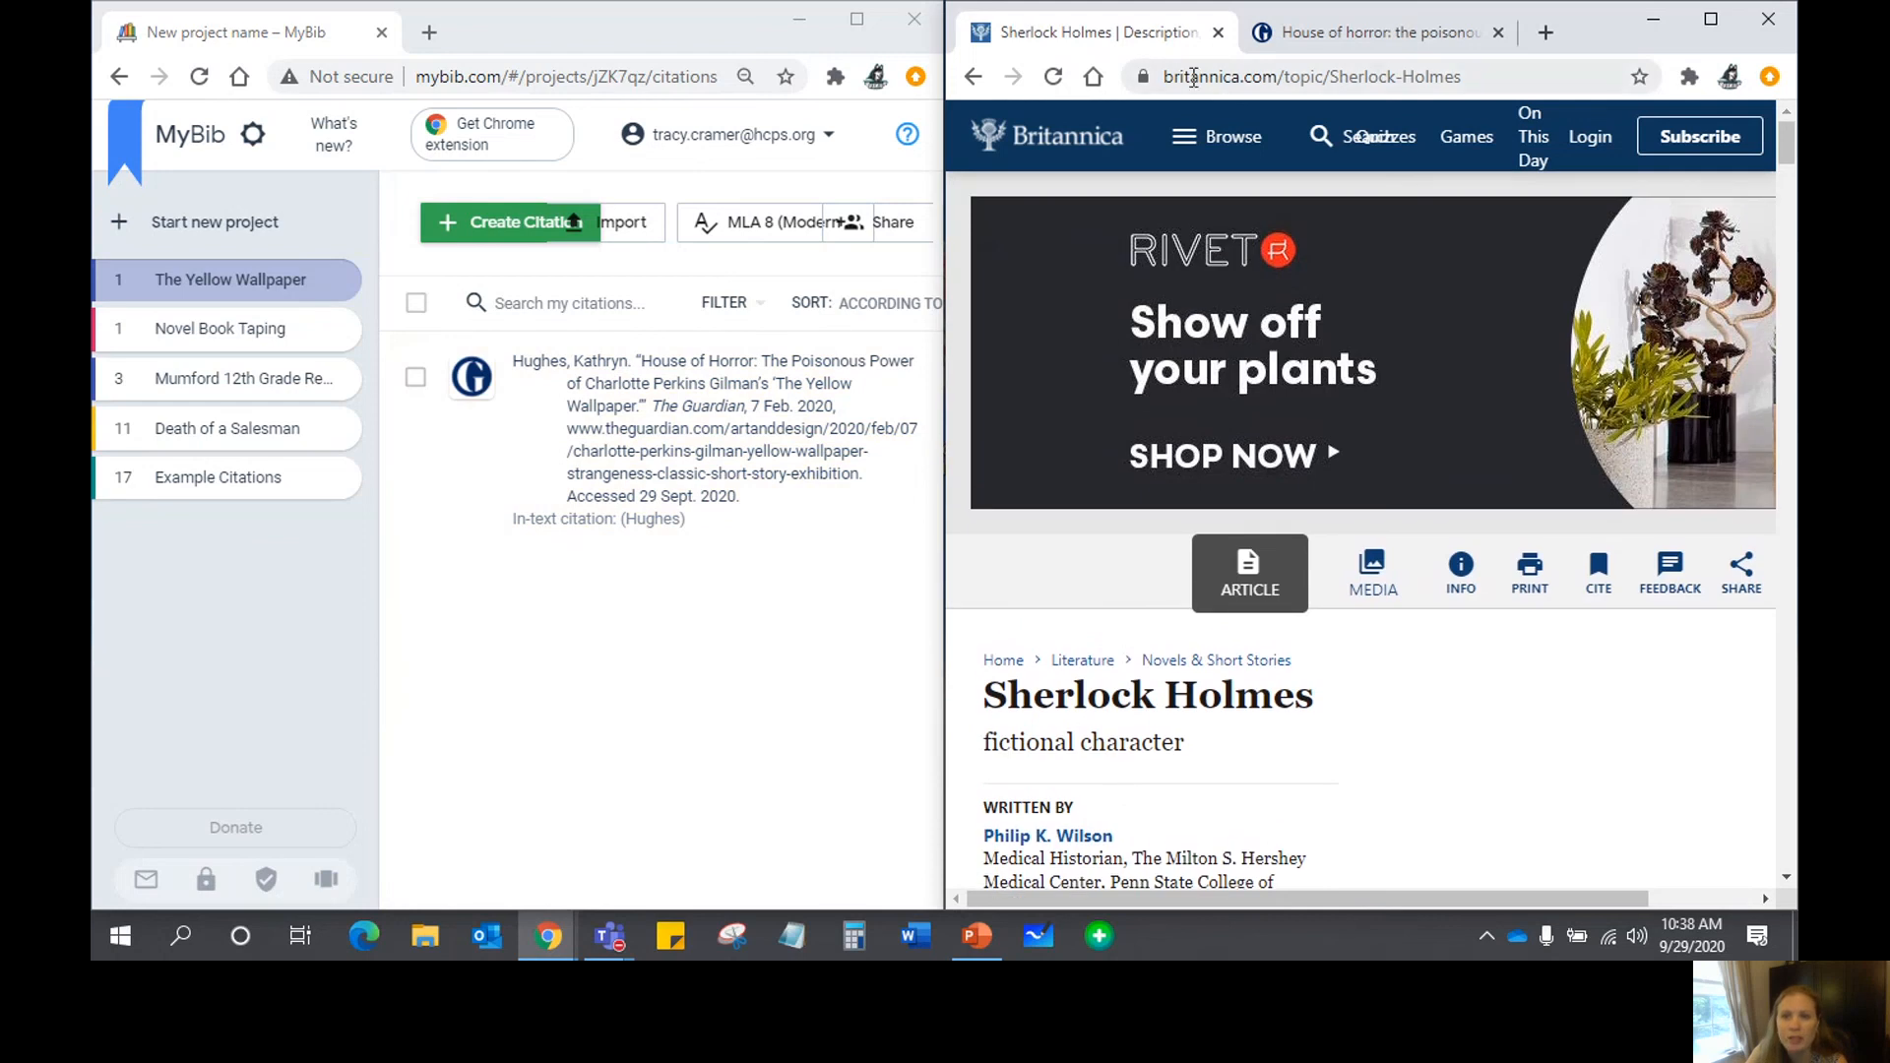
click(1279, 76)
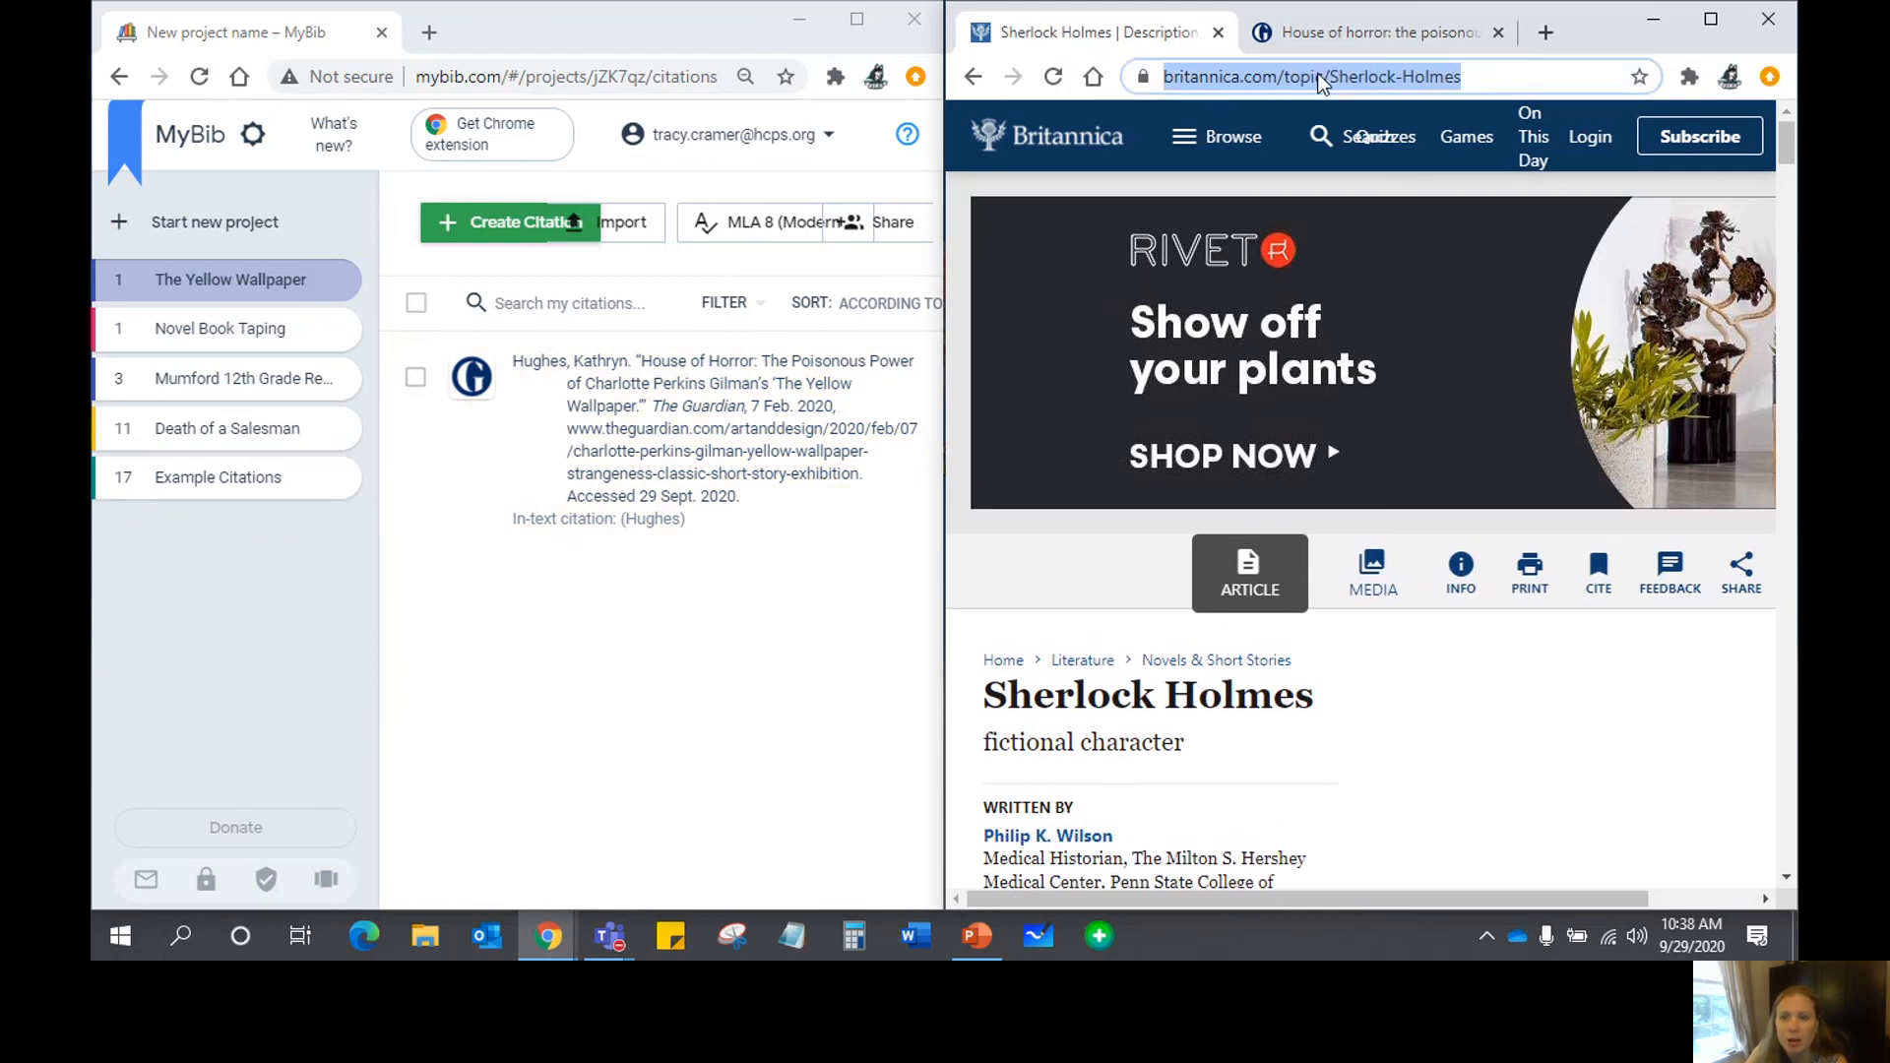
right_click(1319, 82)
click(1228, 212)
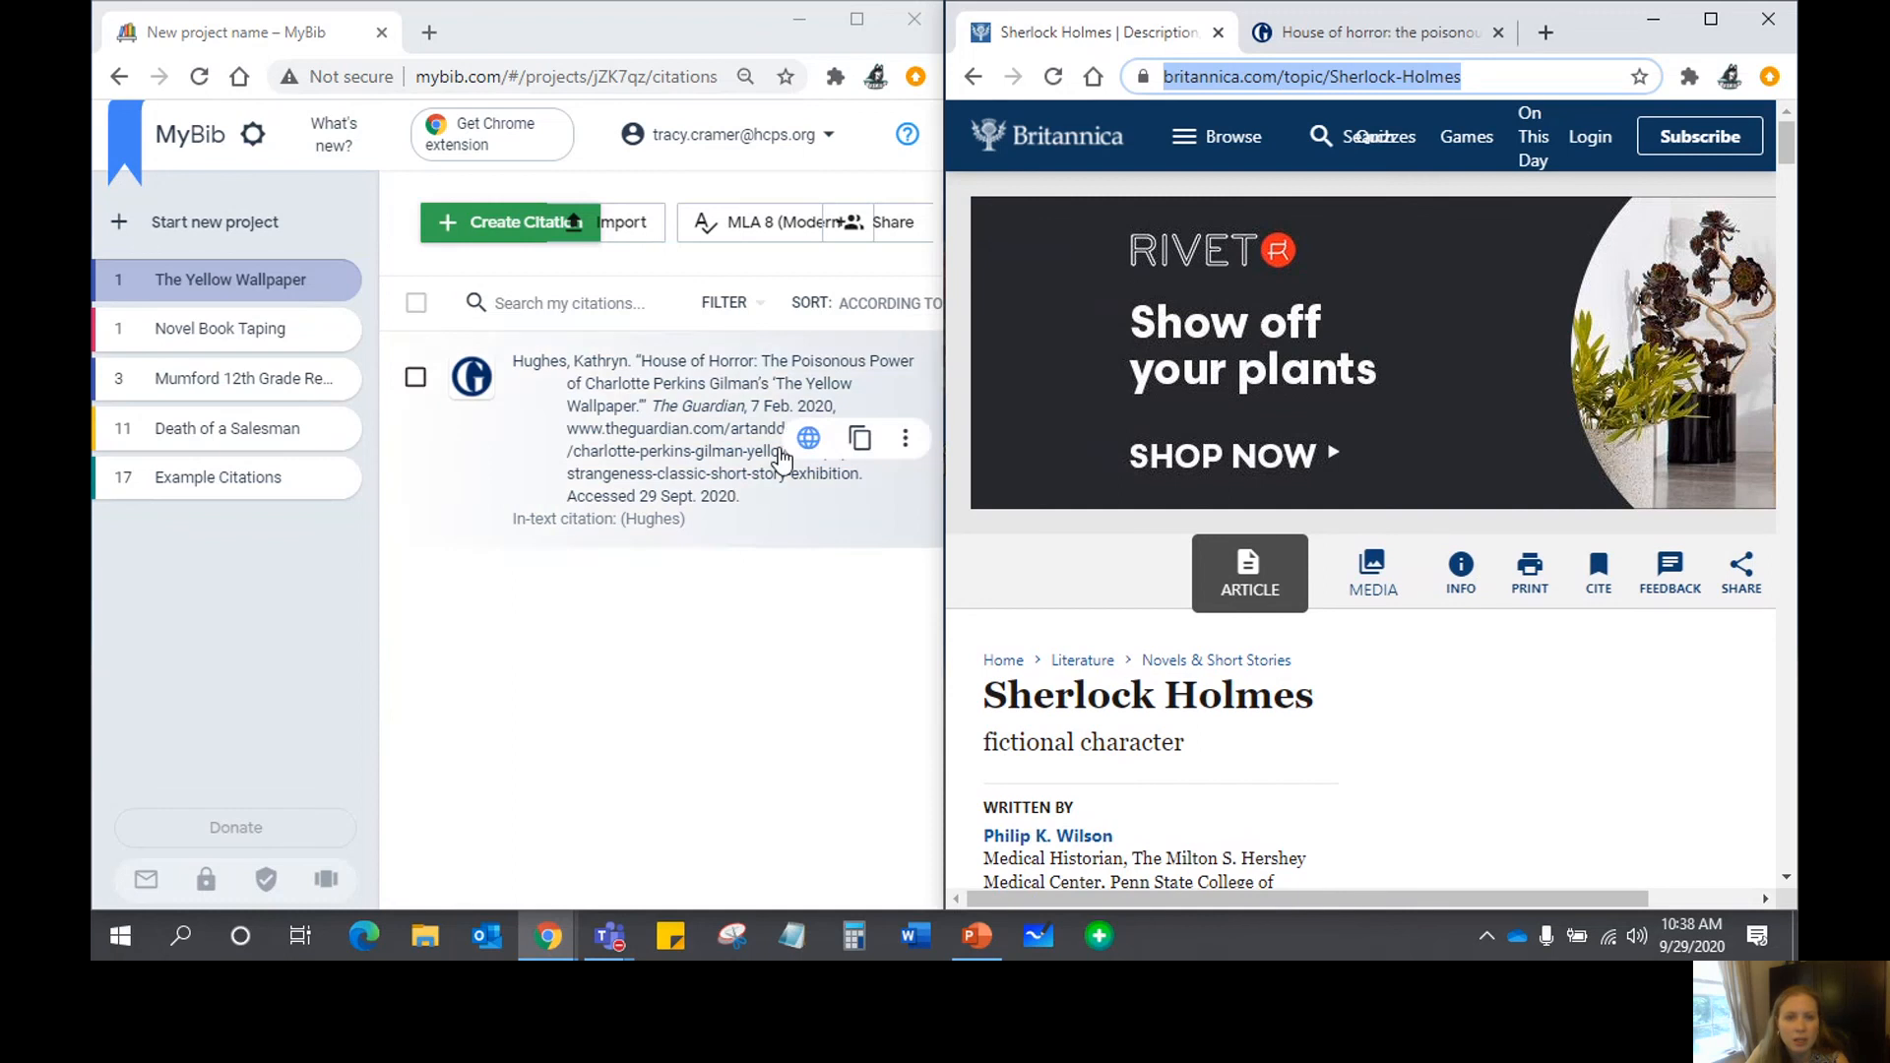
- Start a new website citation, look it up with the copied Britannica URL, and select the matching Sherlock Holmes result
click(490, 226)
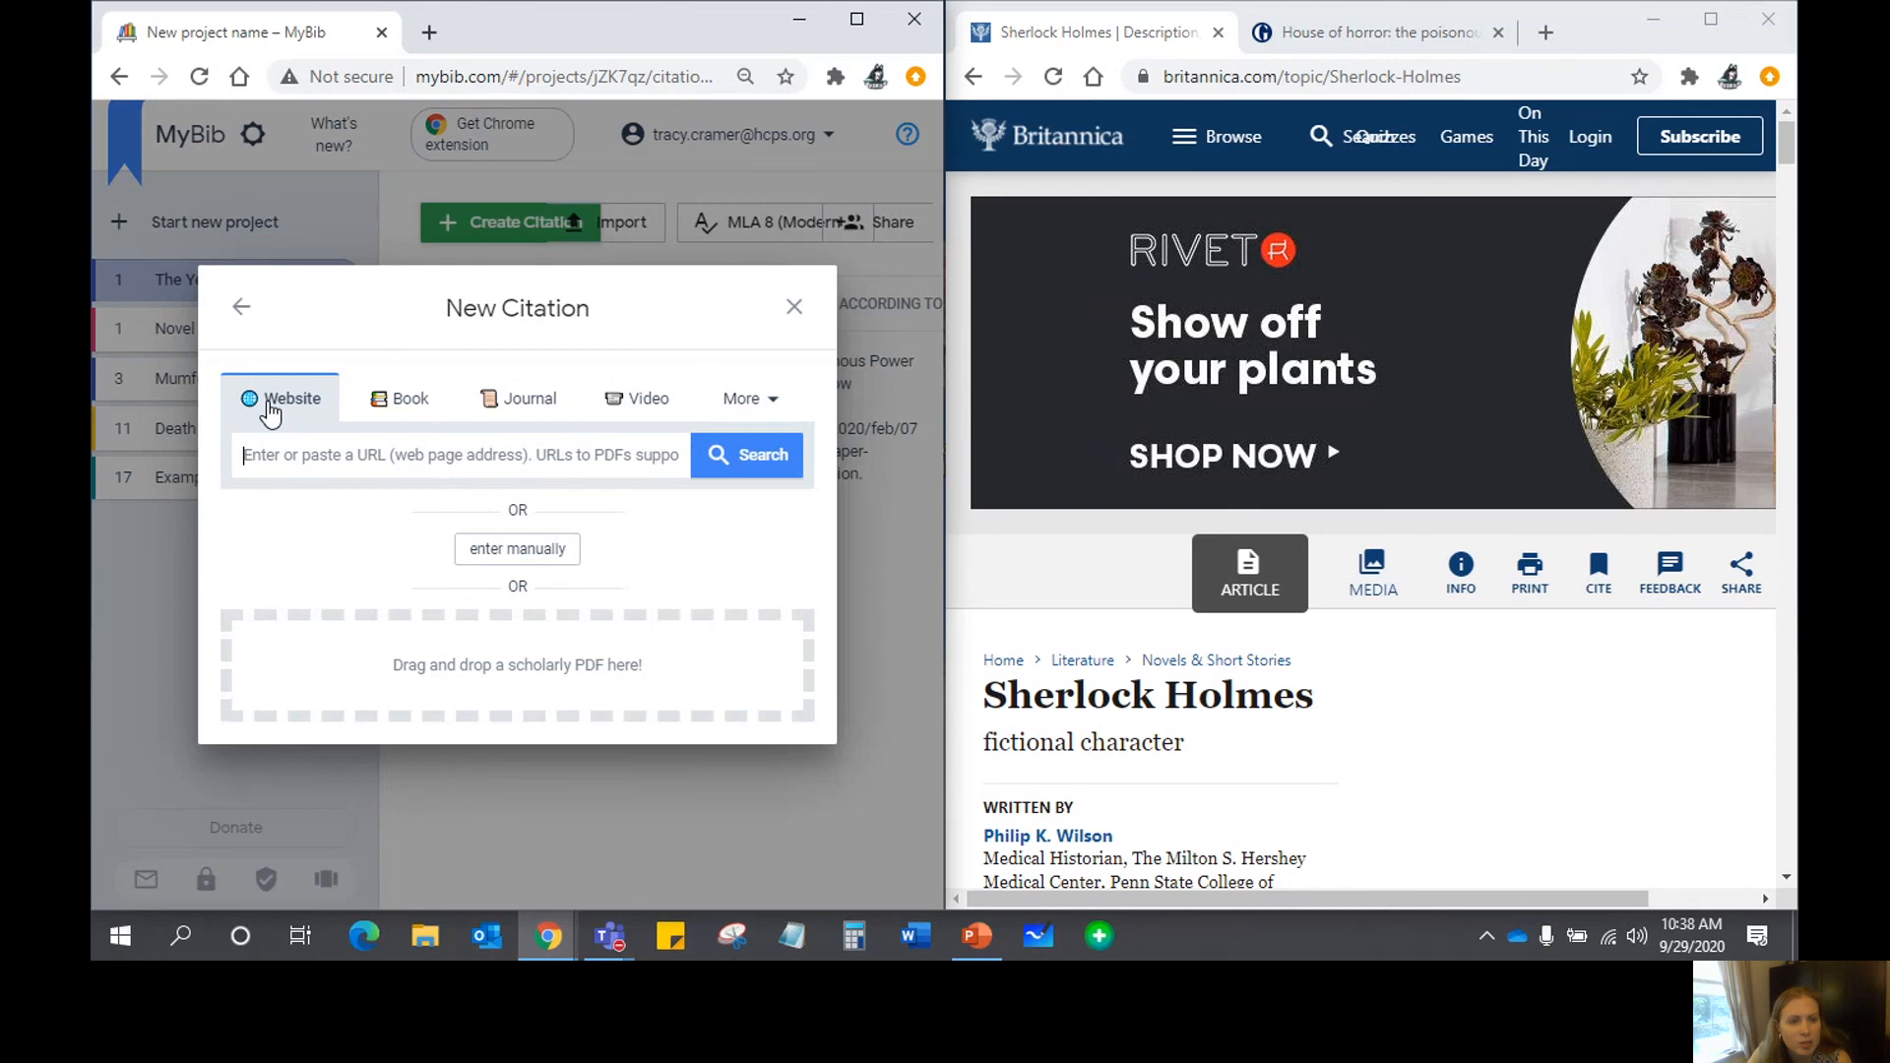
right_click(296, 458)
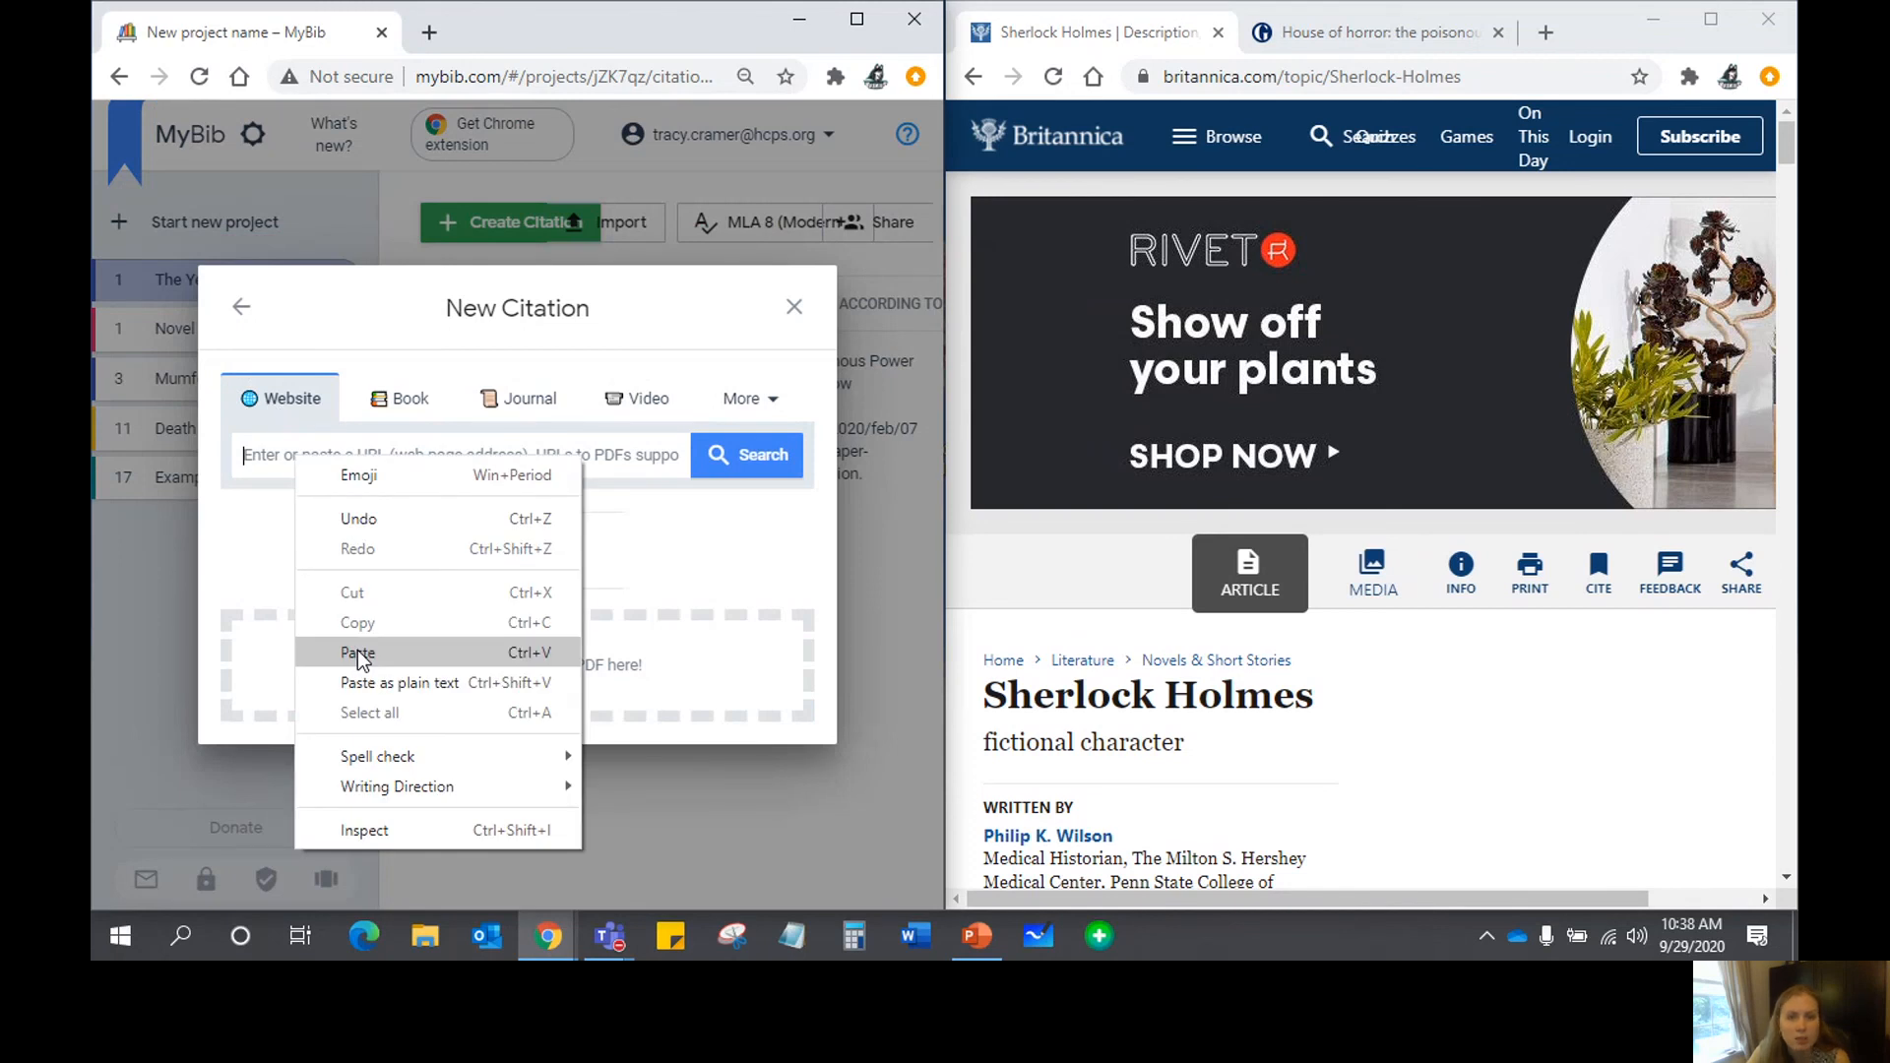
click(359, 653)
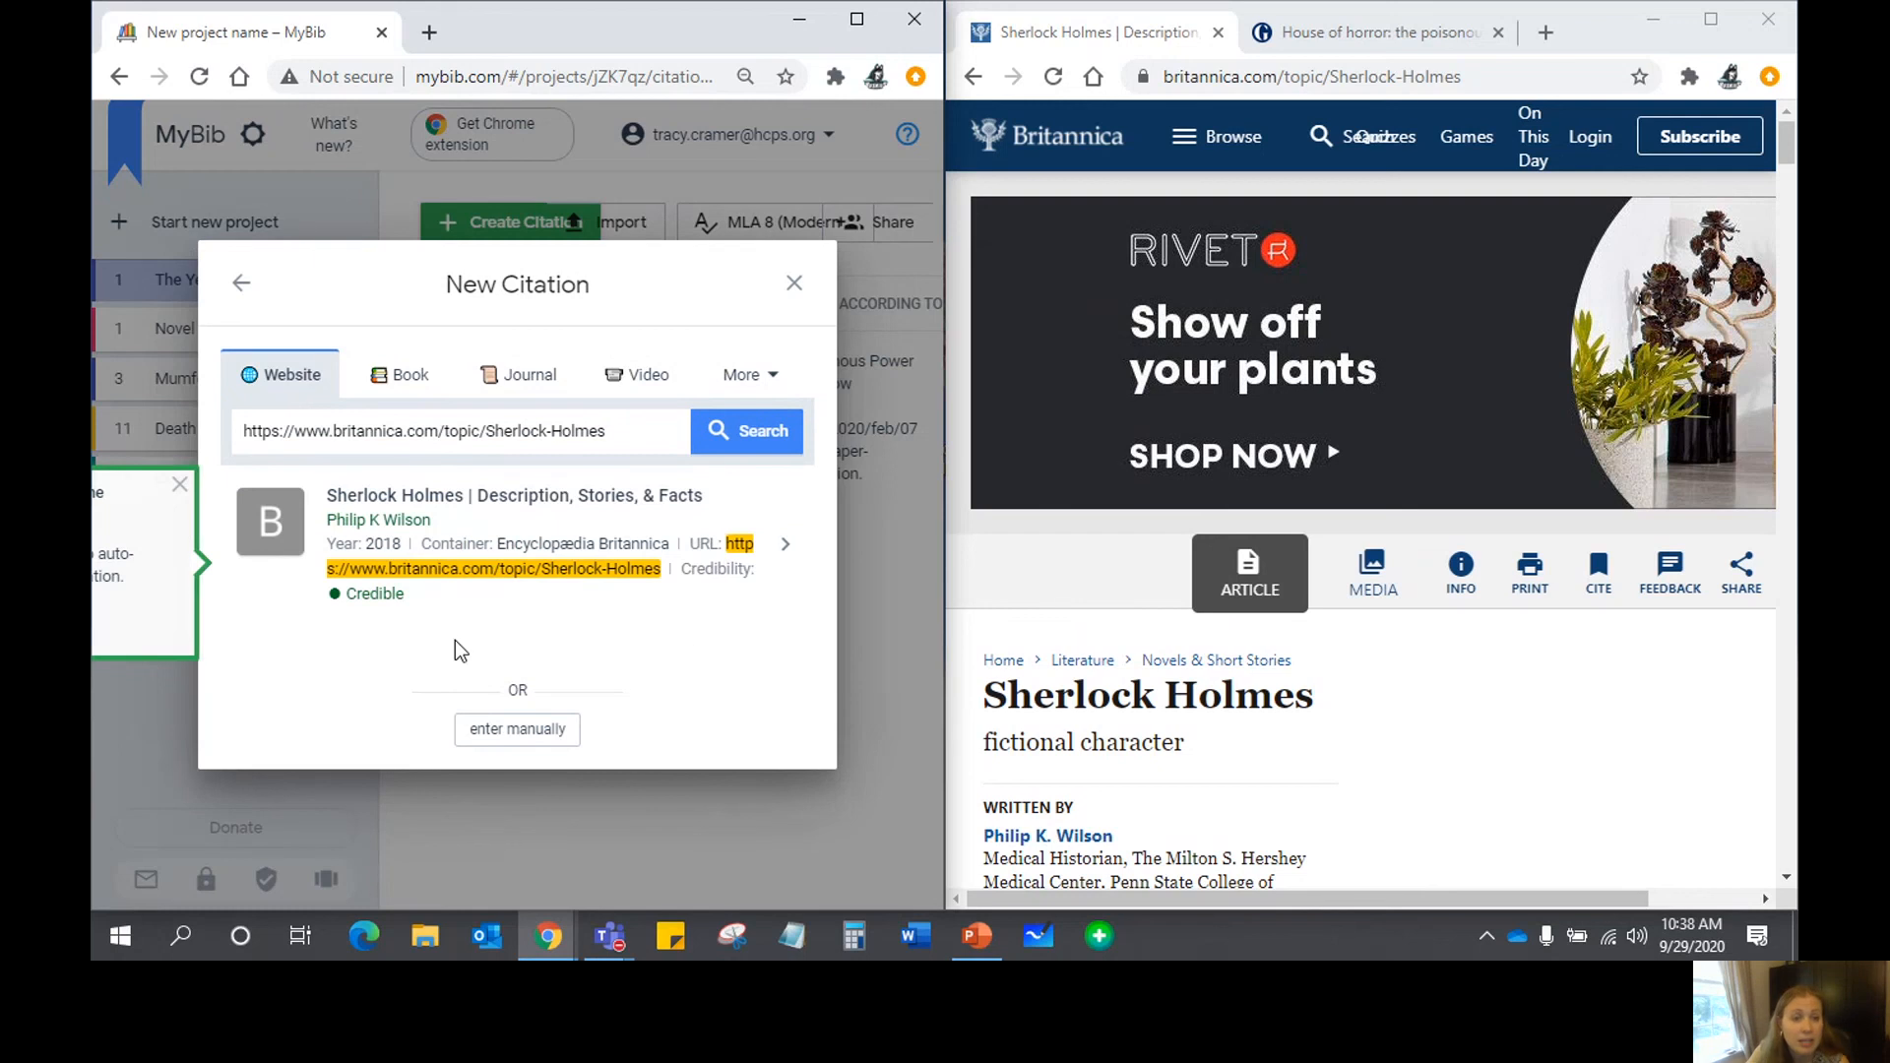
mouse_move(364, 604)
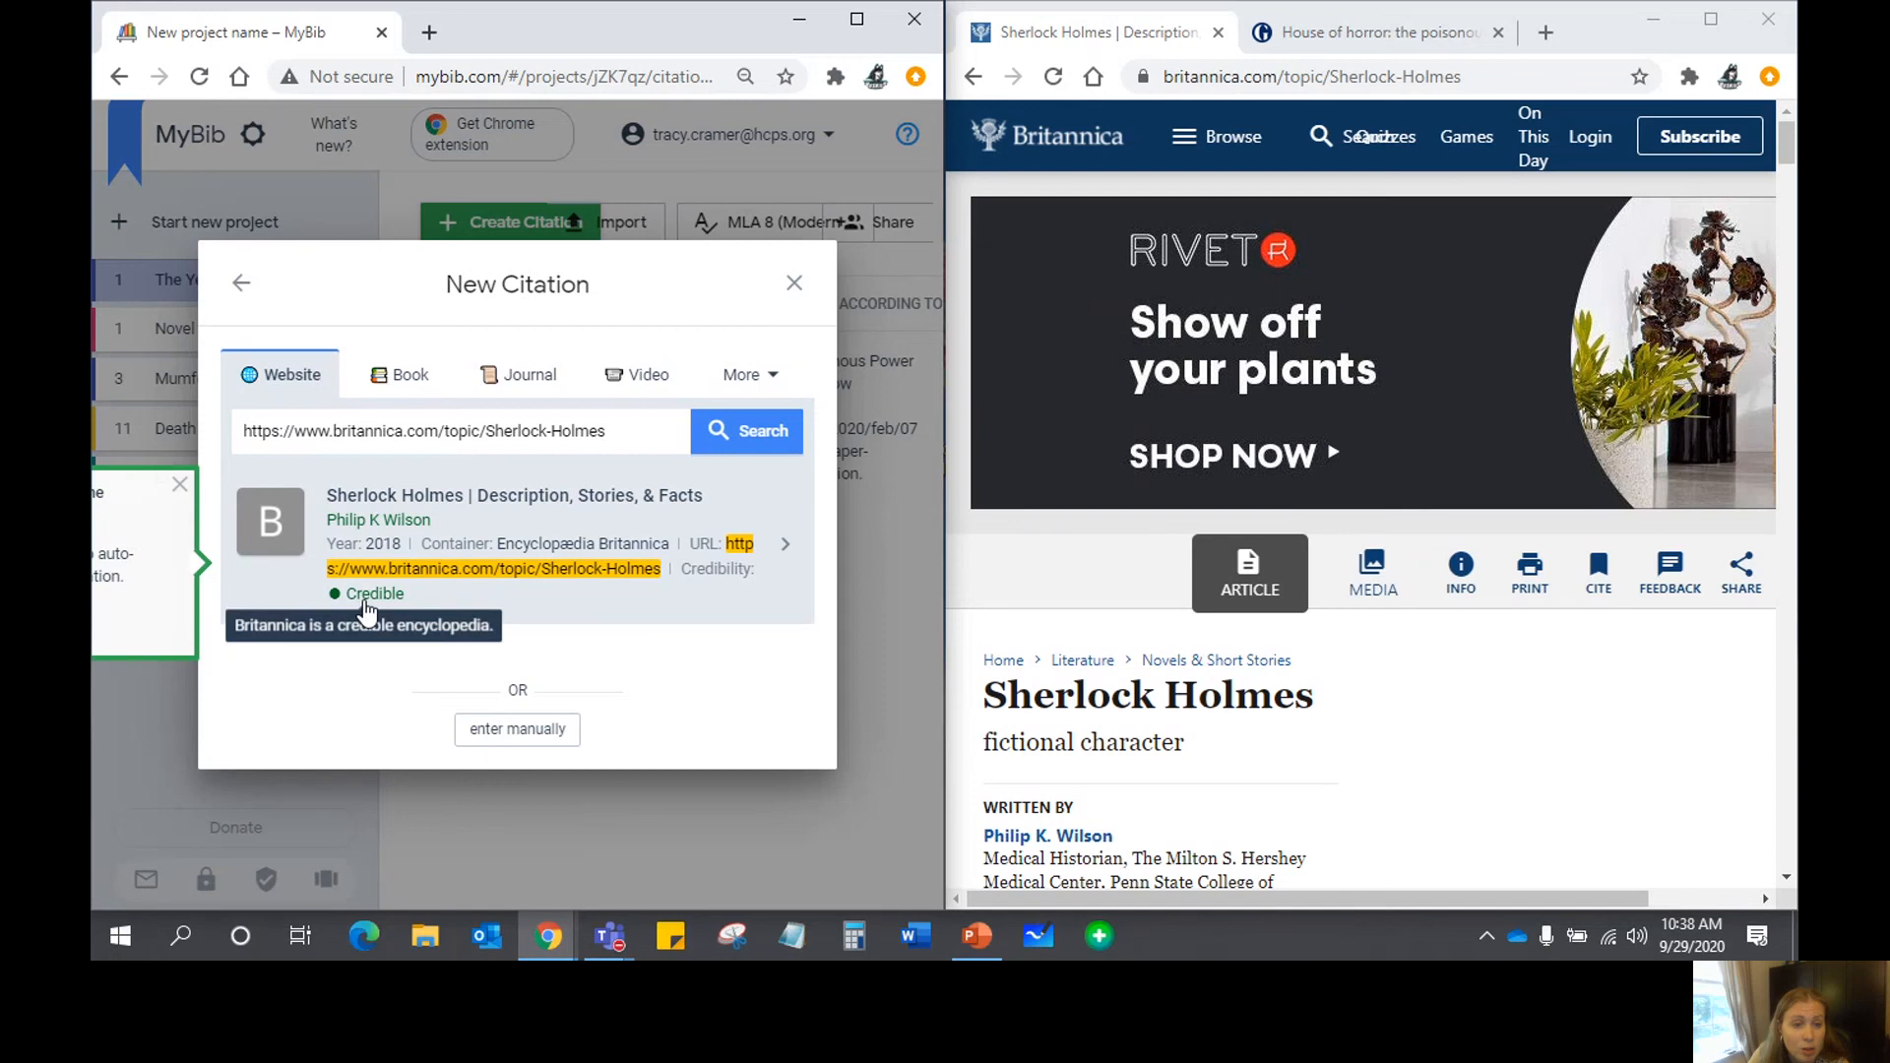
click(366, 609)
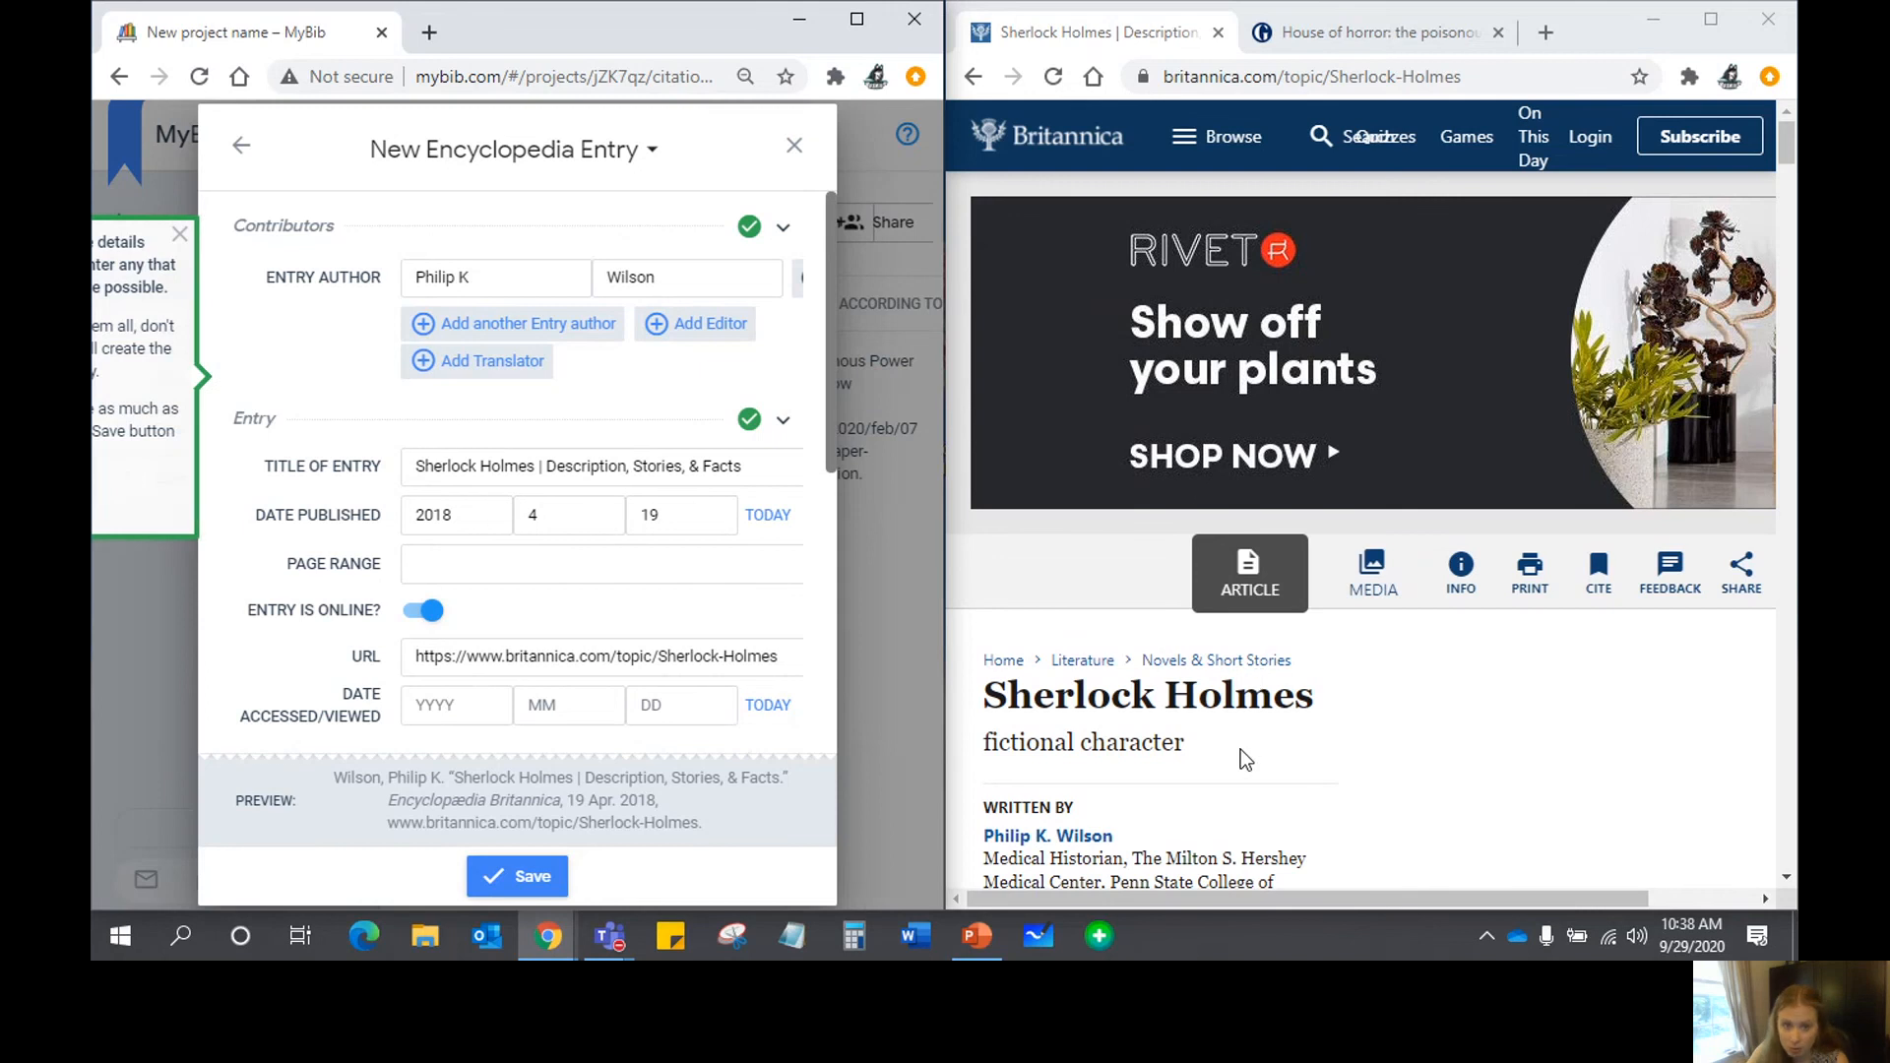
- Check the entry title against the Britannica heading and shorten it to "Sherlock Holmes"
scroll(1212, 717, down, 2)
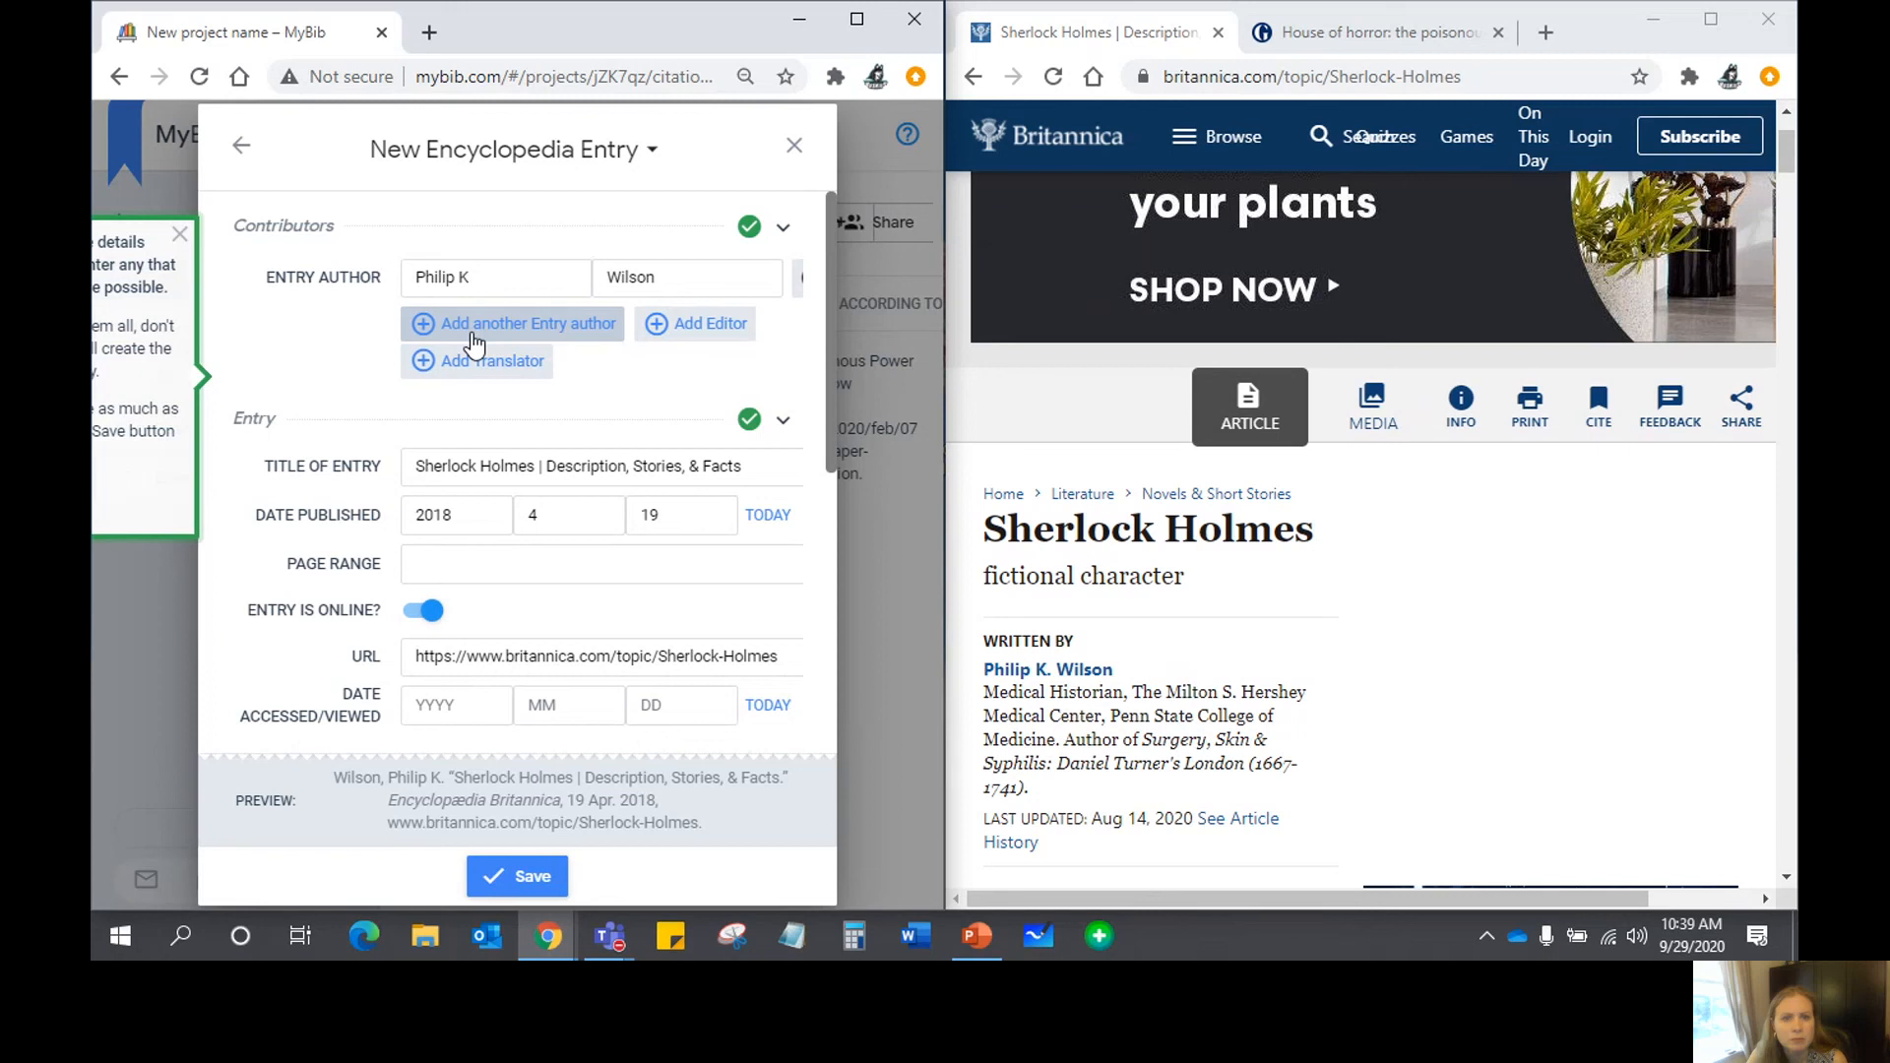
triple_click(1148, 529)
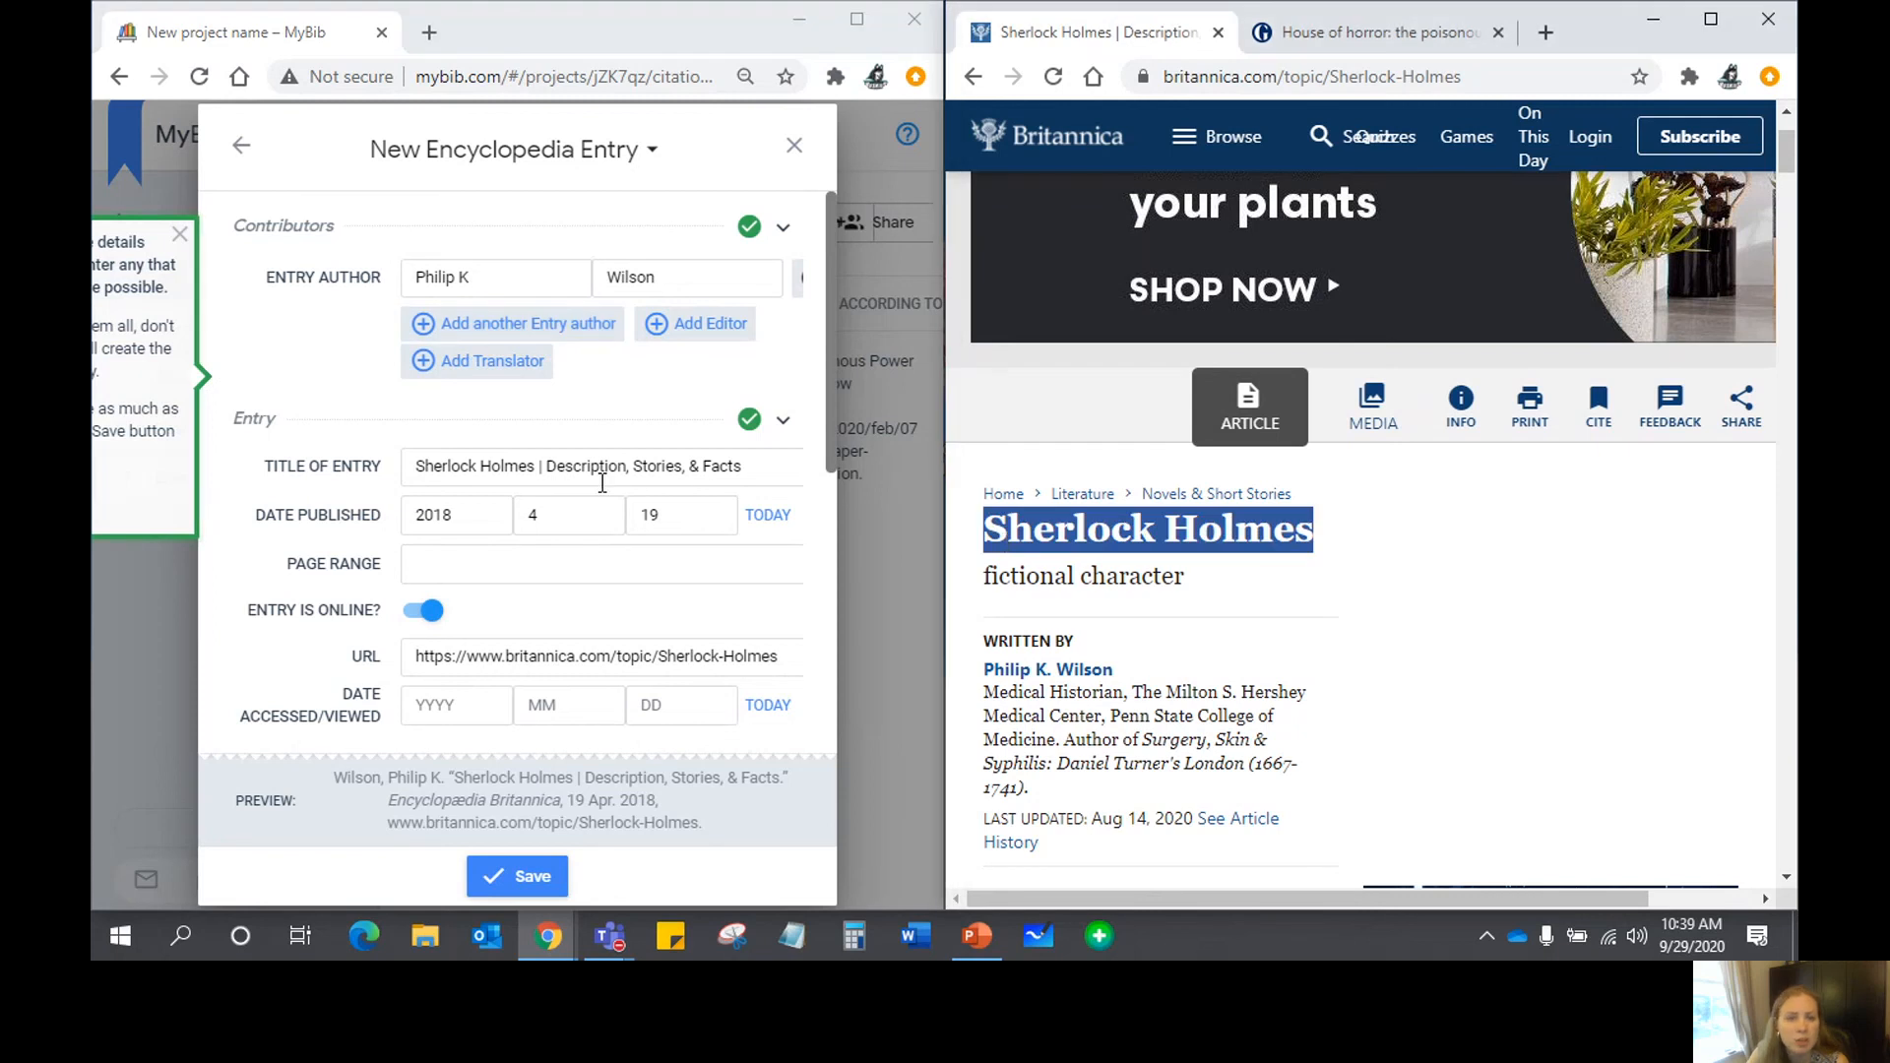
click(538, 470)
drag(536, 471, 758, 473)
key(BackSpace)
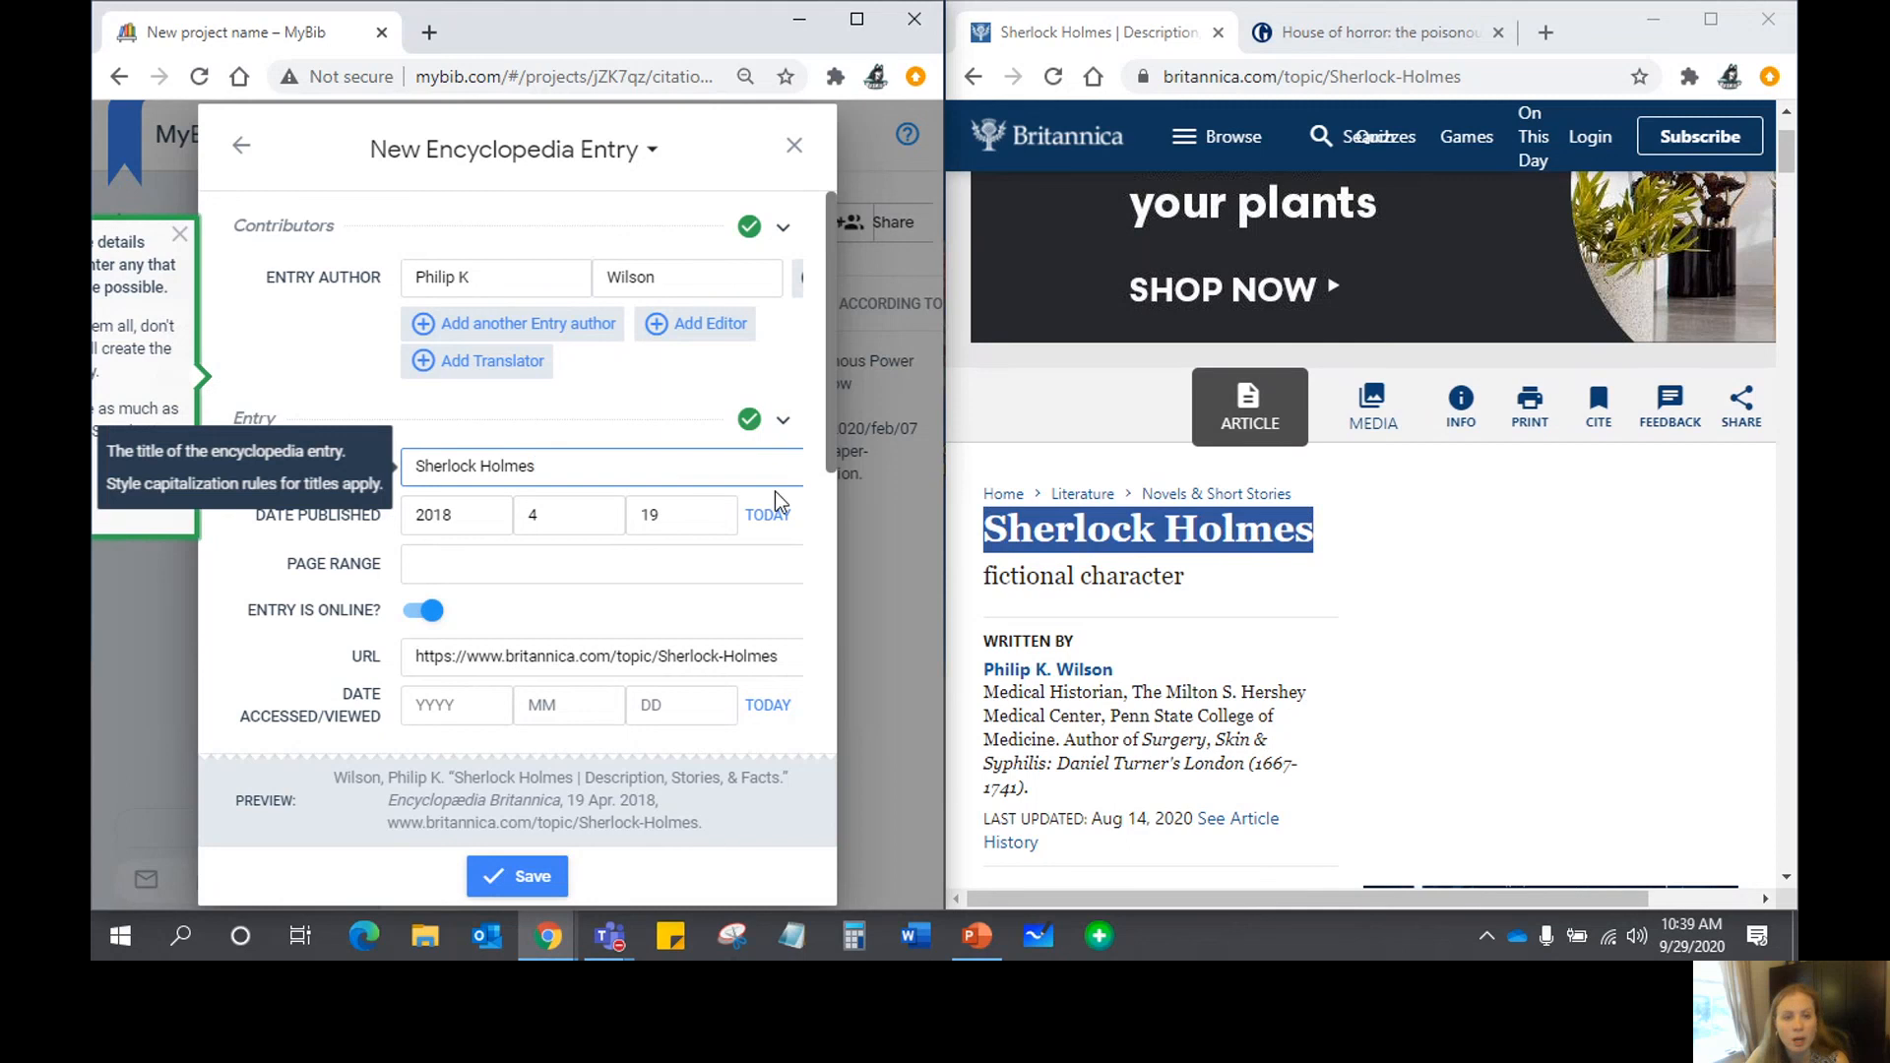
- Set the entry's publication date to year 2020, month 8, day 14, matching the article's last-updated date
drag(835, 452, 835, 481)
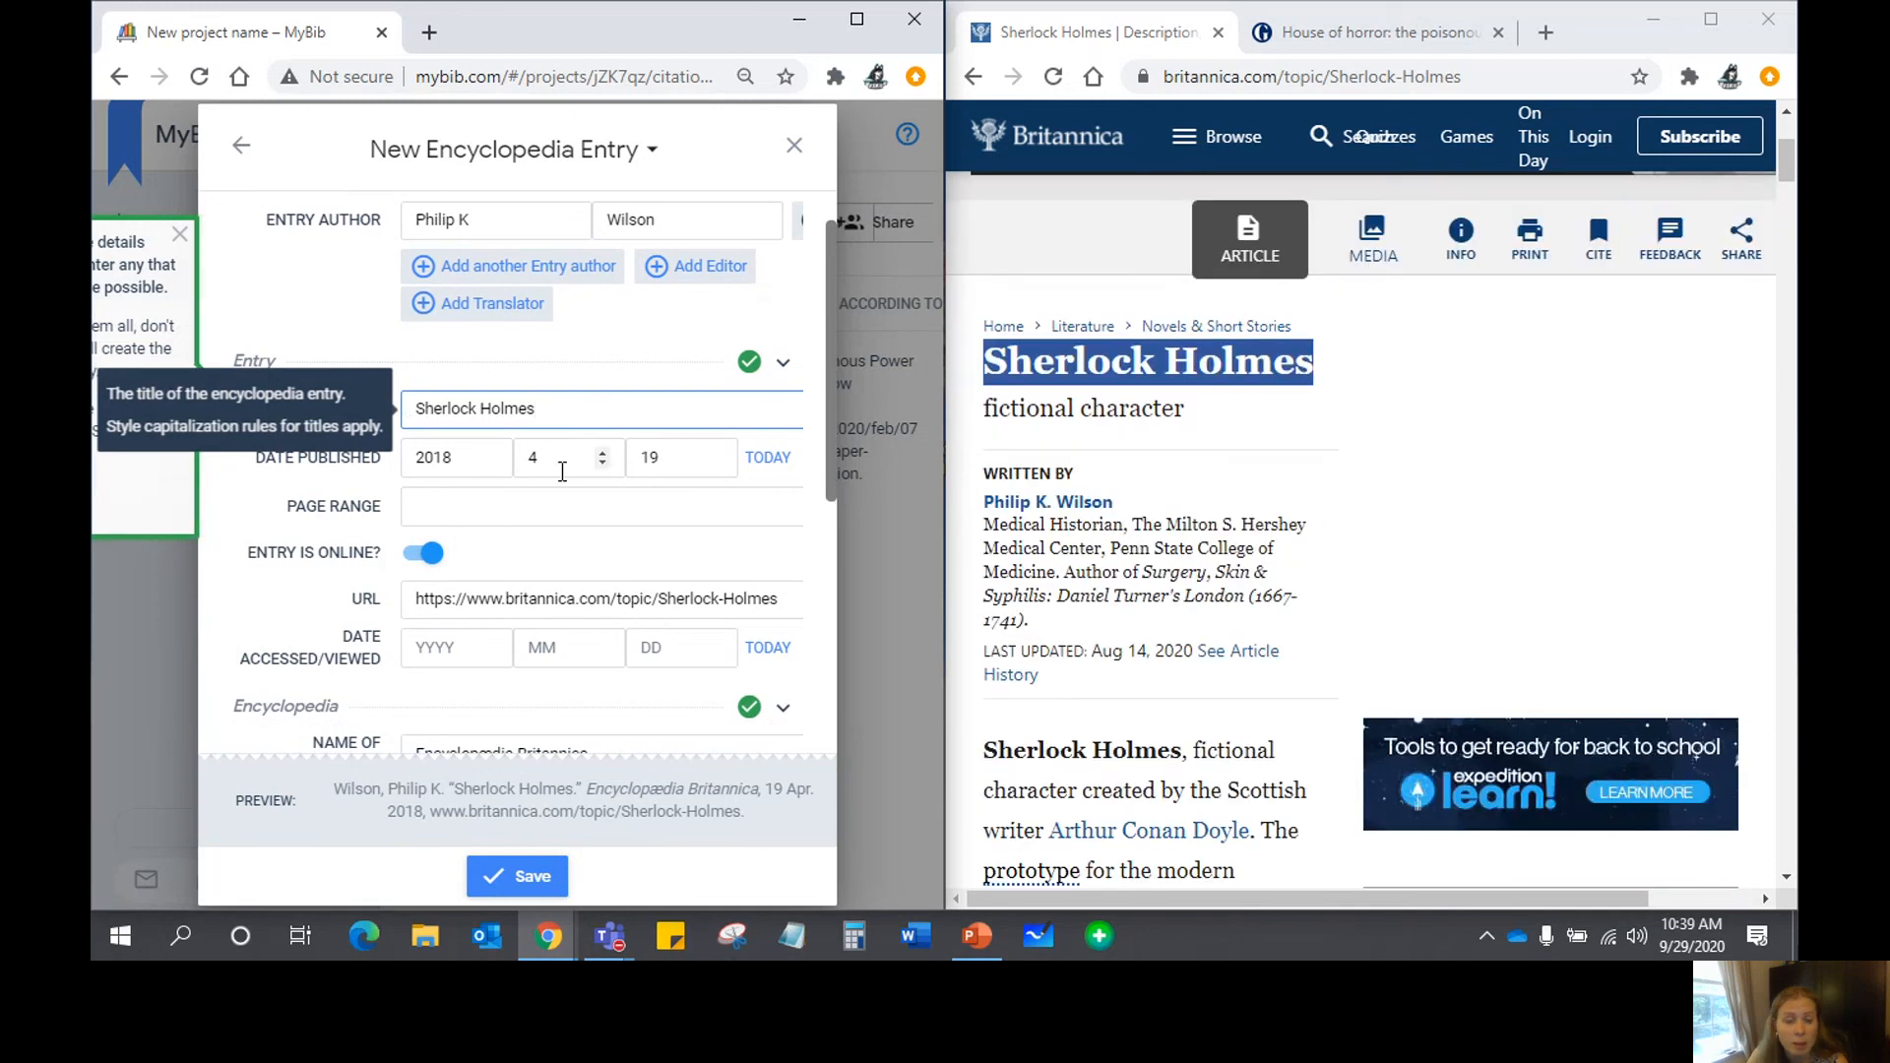
click(556, 456)
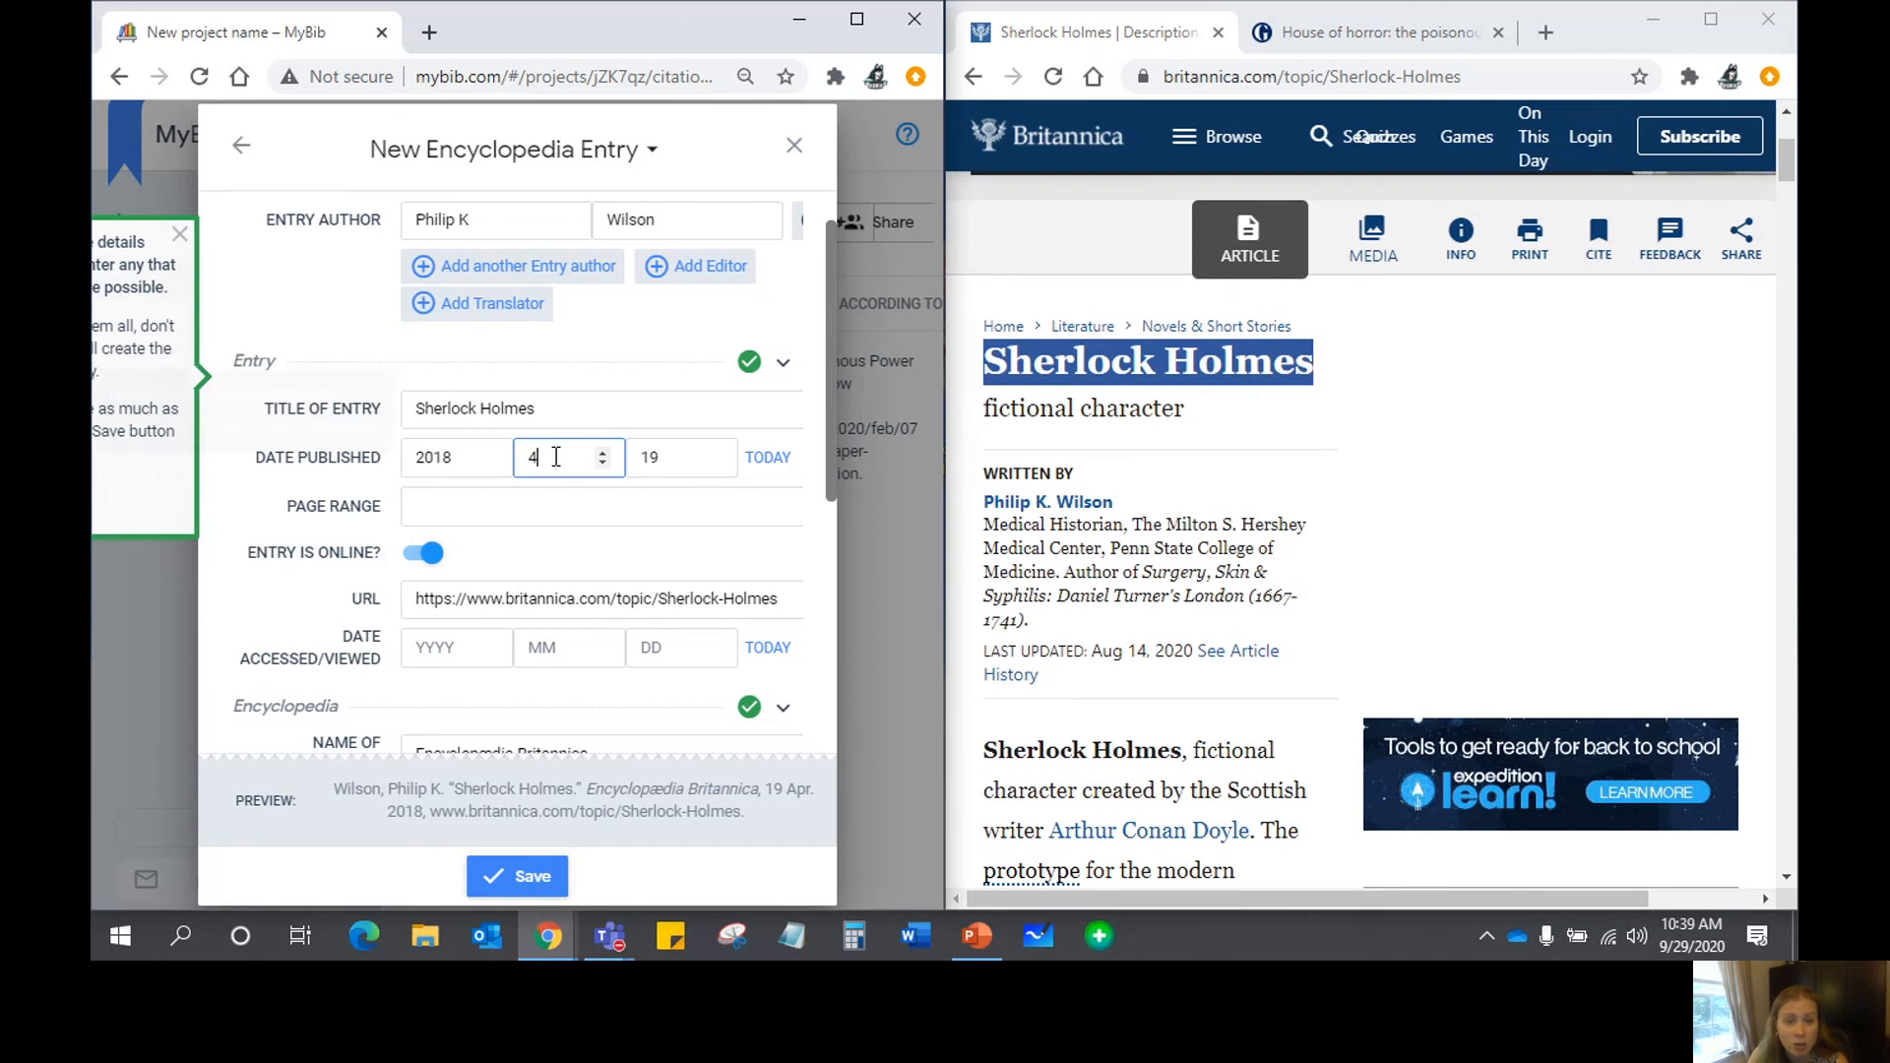
click(601, 451)
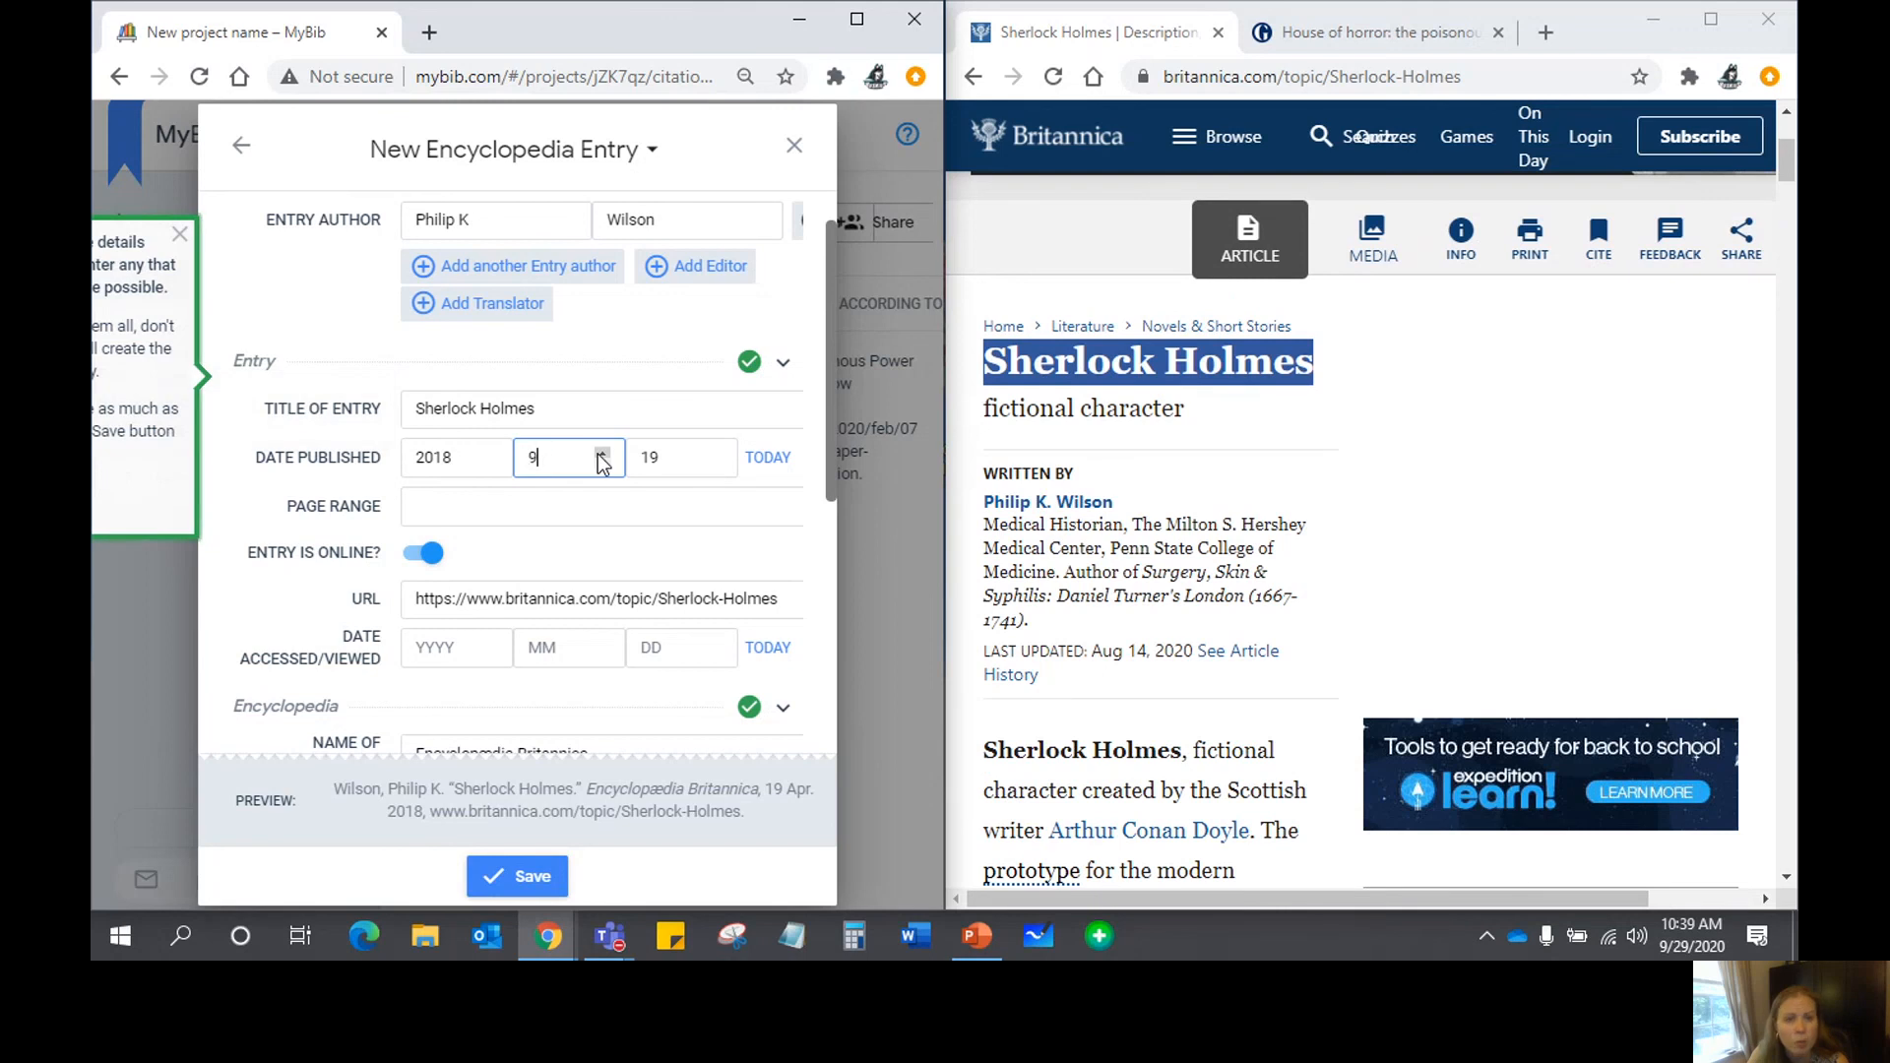
click(602, 453)
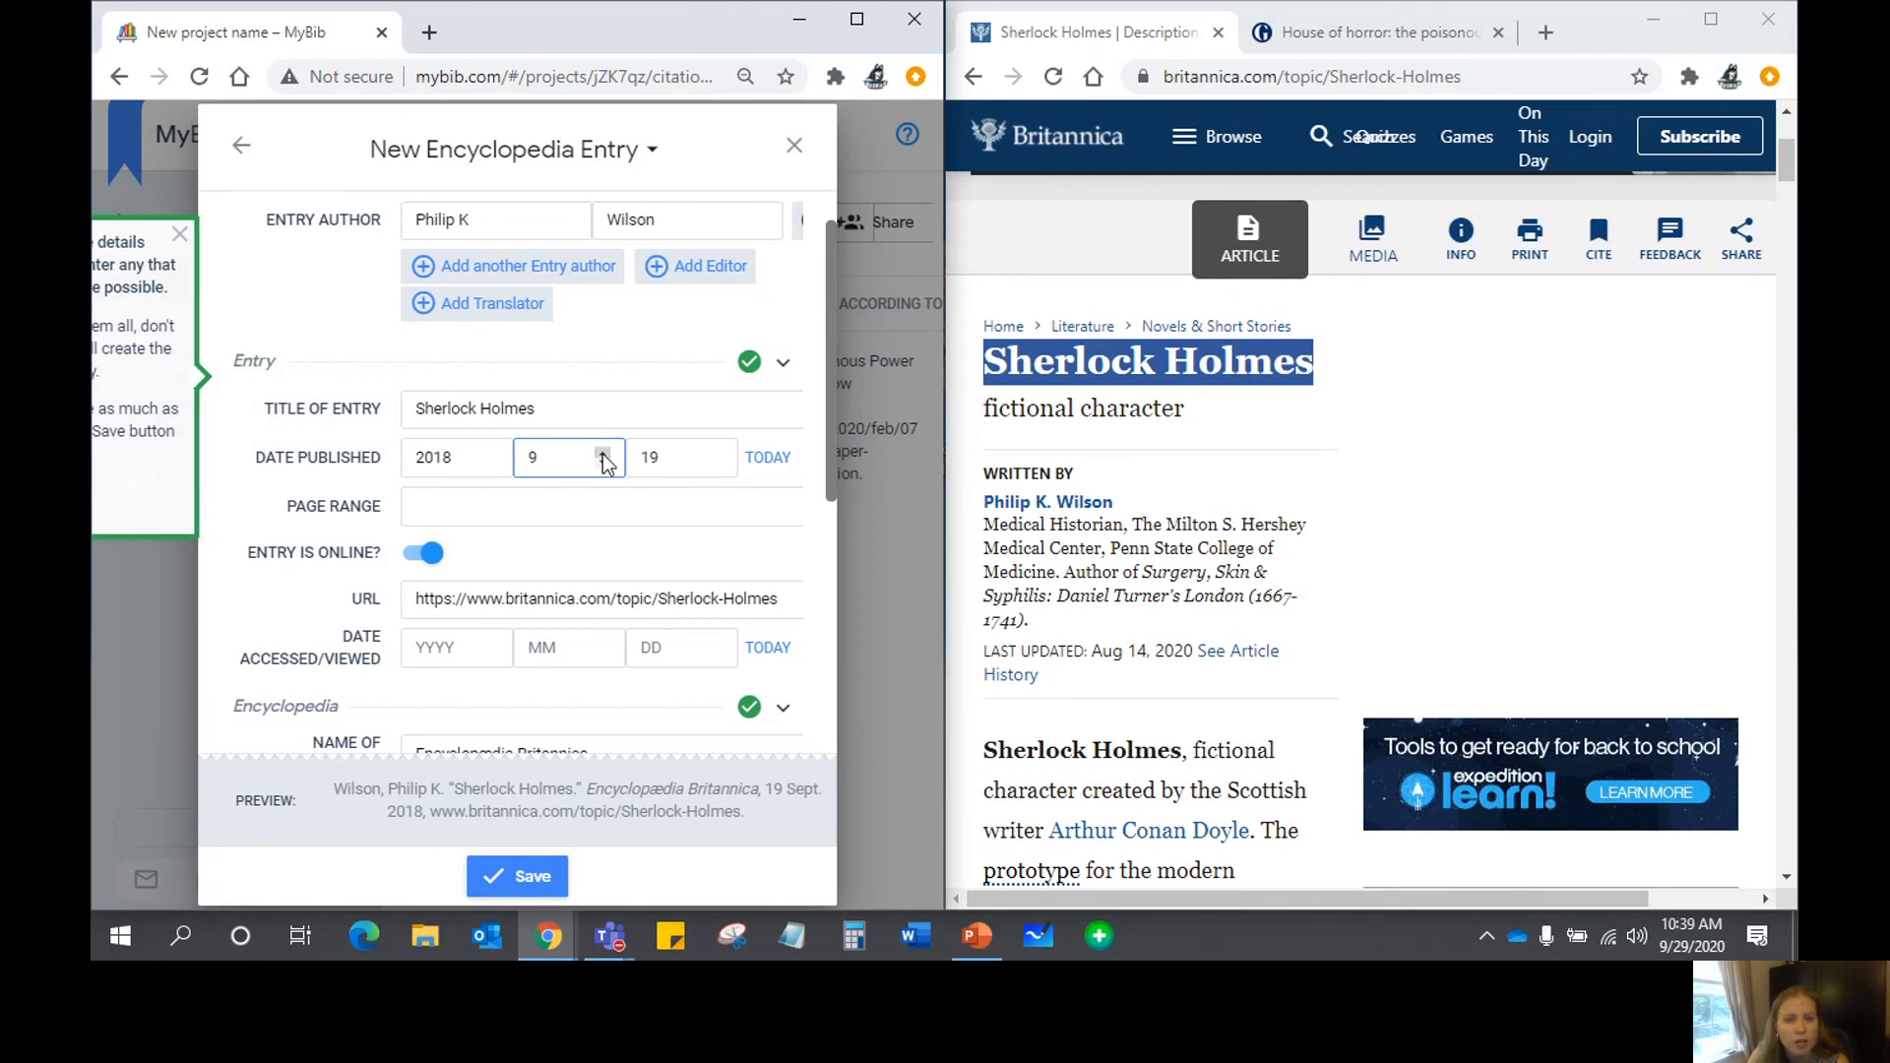
click(602, 462)
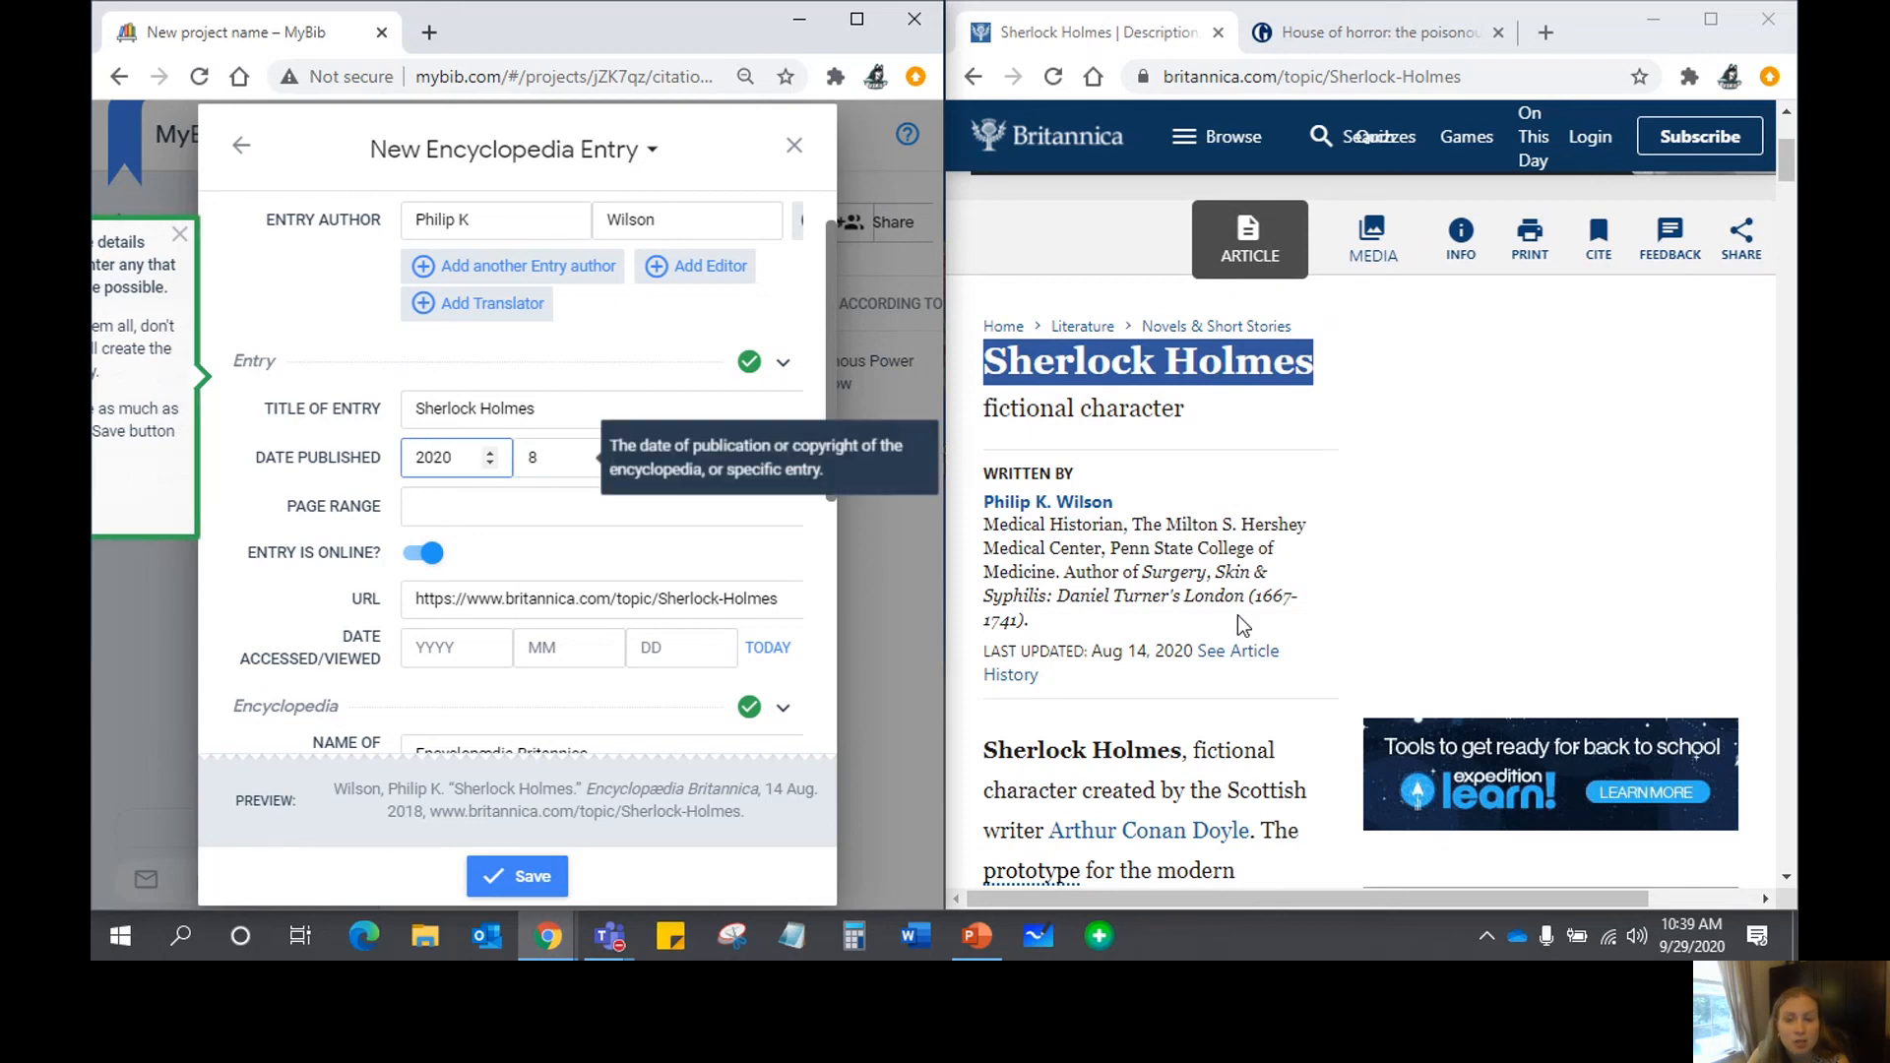
click(1197, 616)
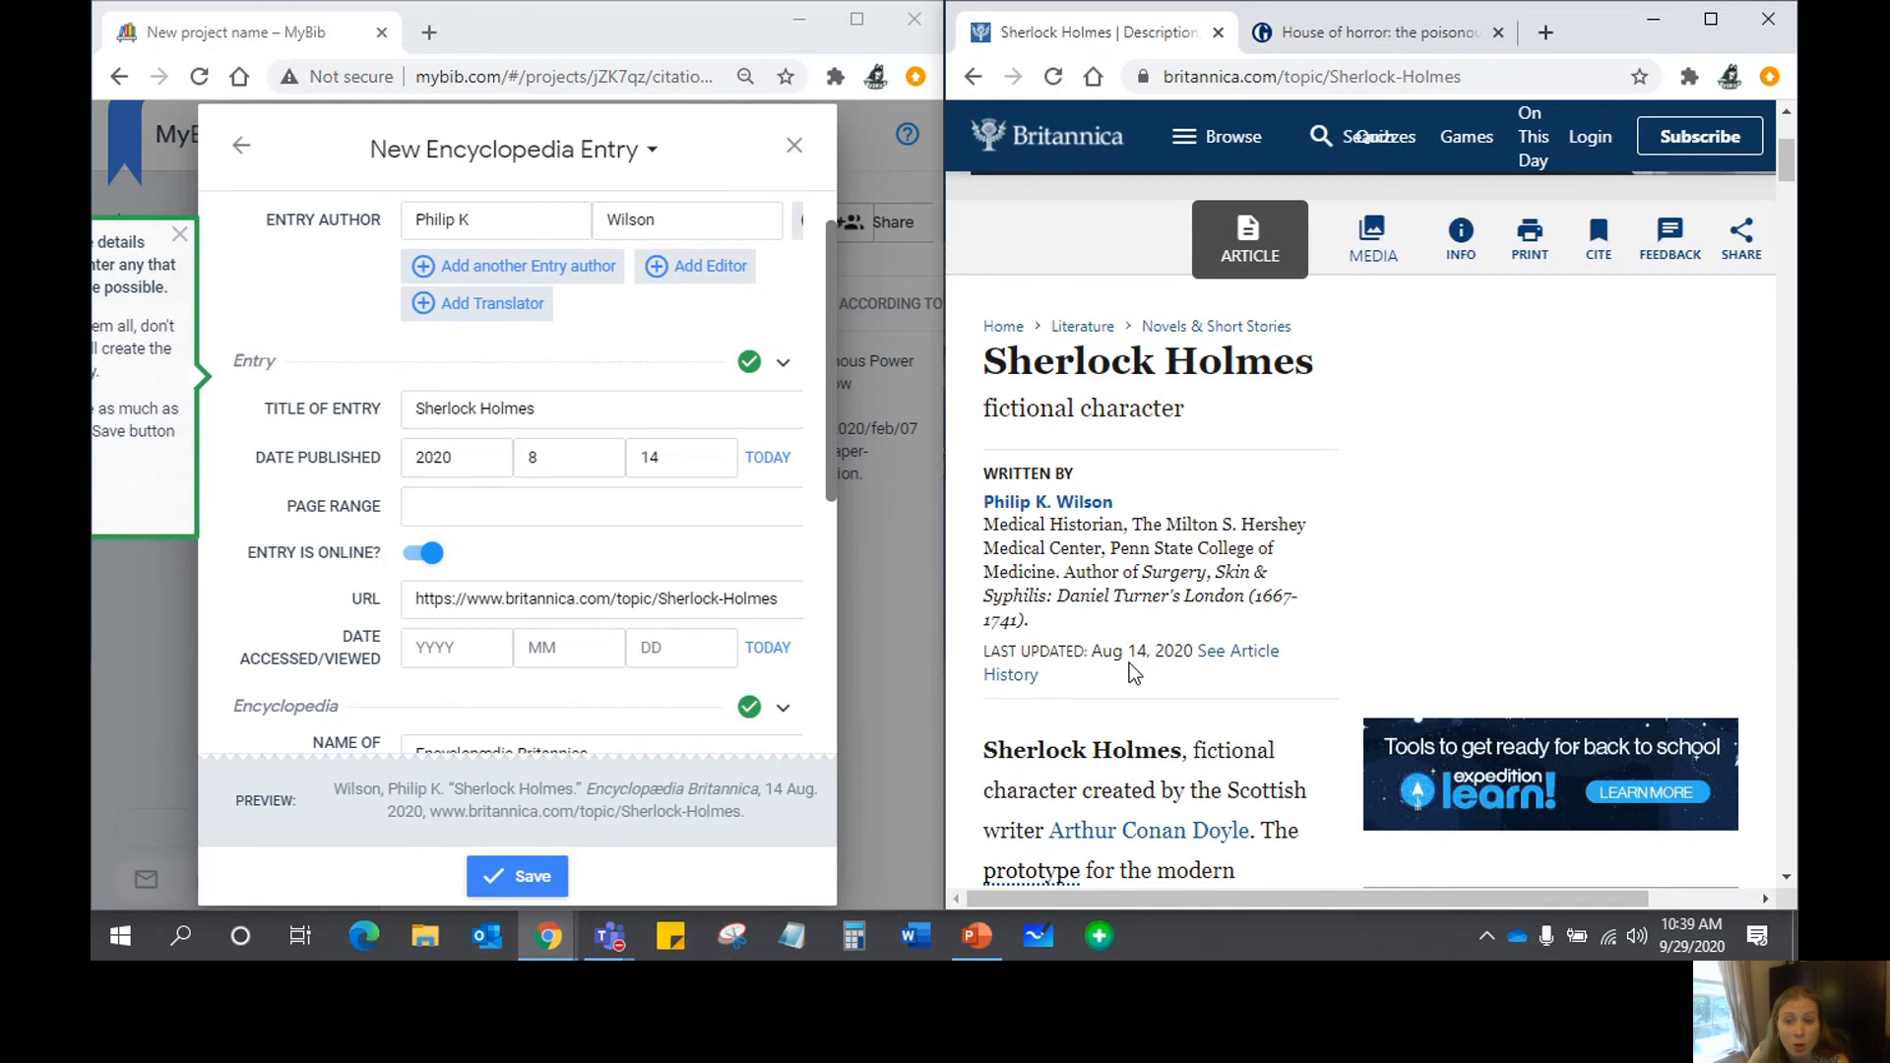
- Review the Britannica article and the remaining encyclopedia fields of the entry, and save the citation
scroll(1130, 664, down, 2)
scroll(1145, 661, down, 2)
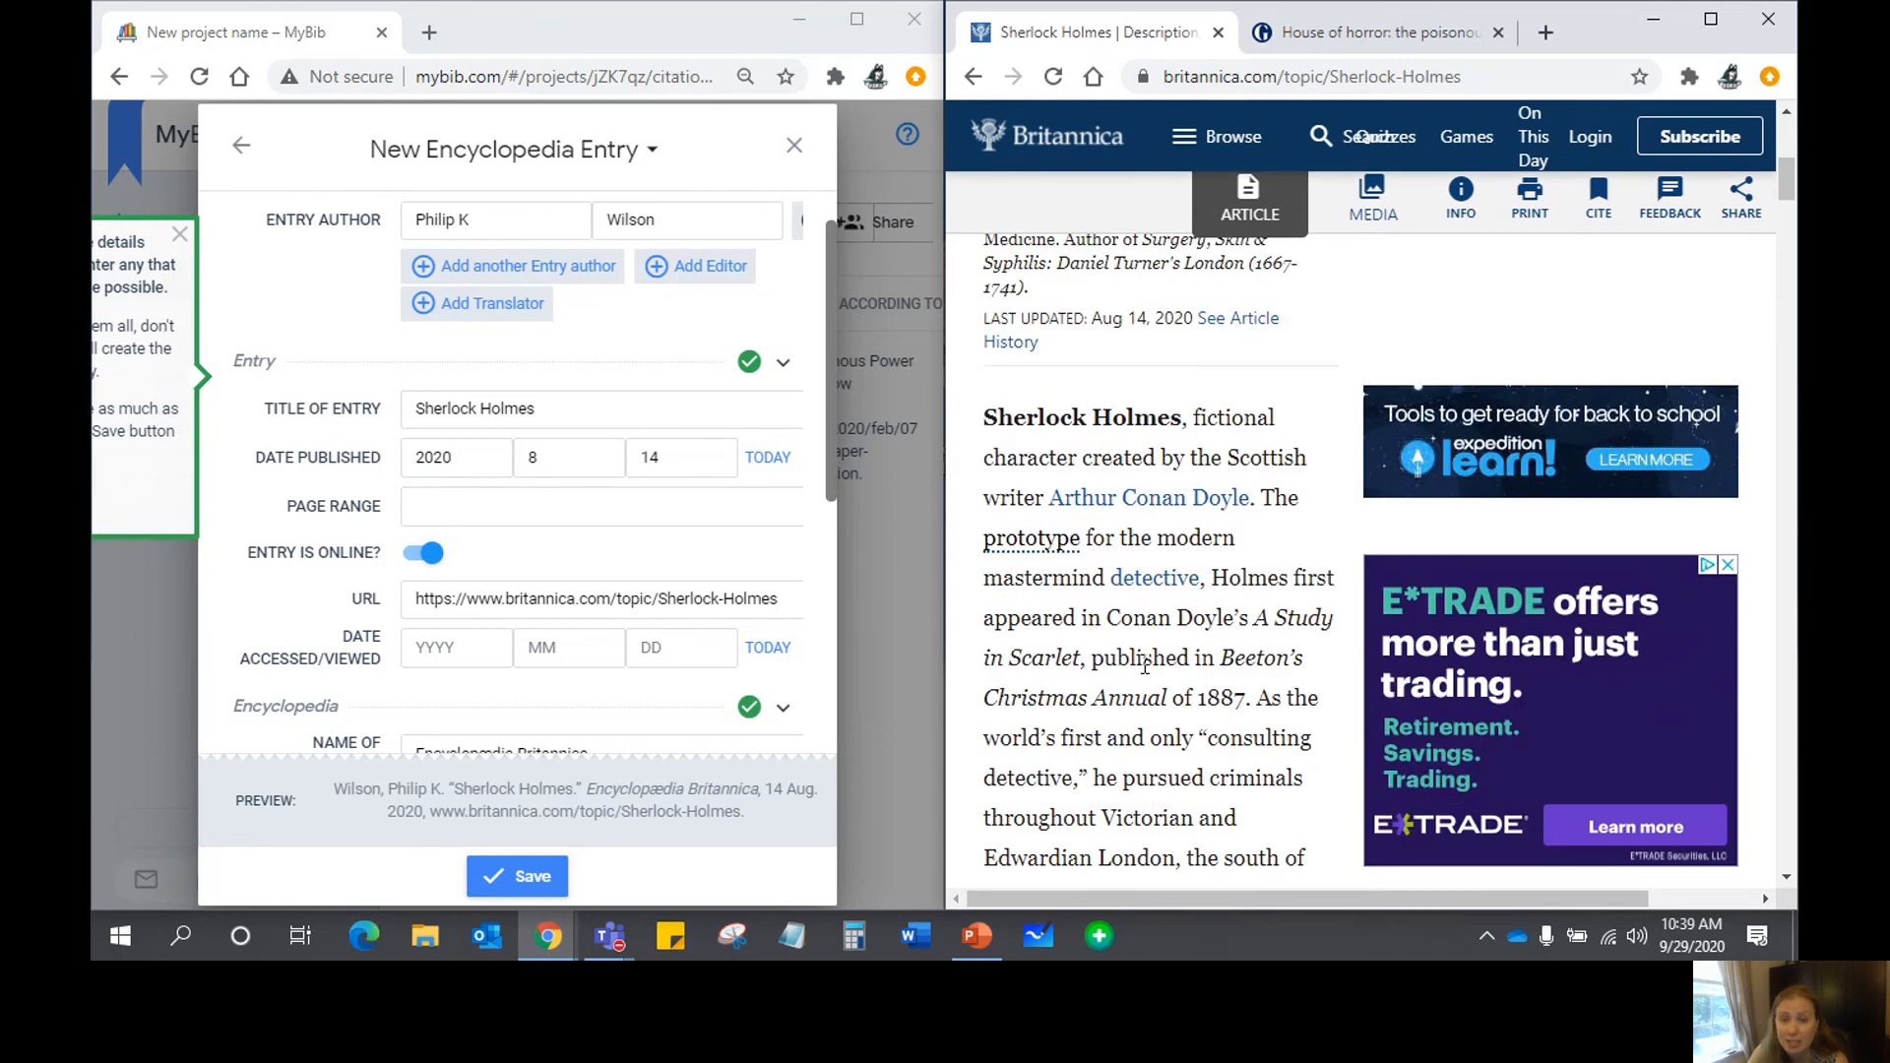
scroll(1145, 686, up, 4)
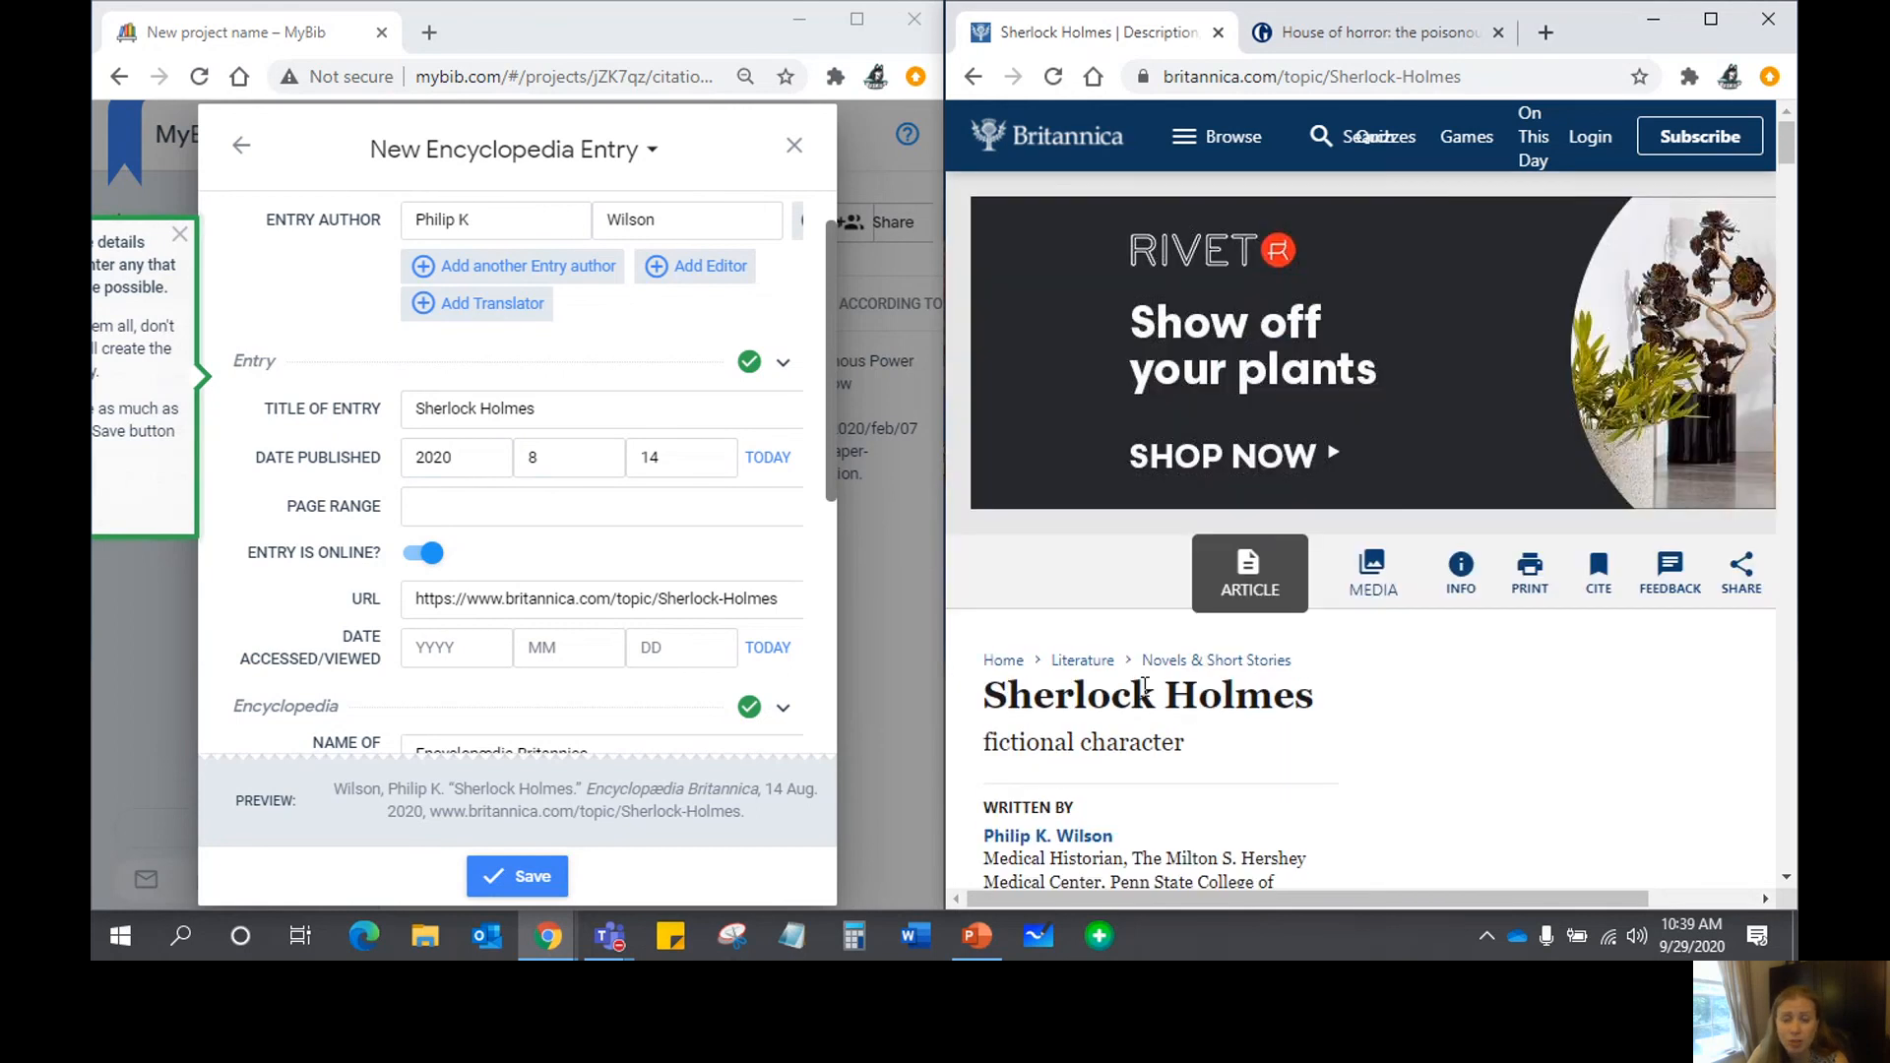
scroll(613, 607, down, 5)
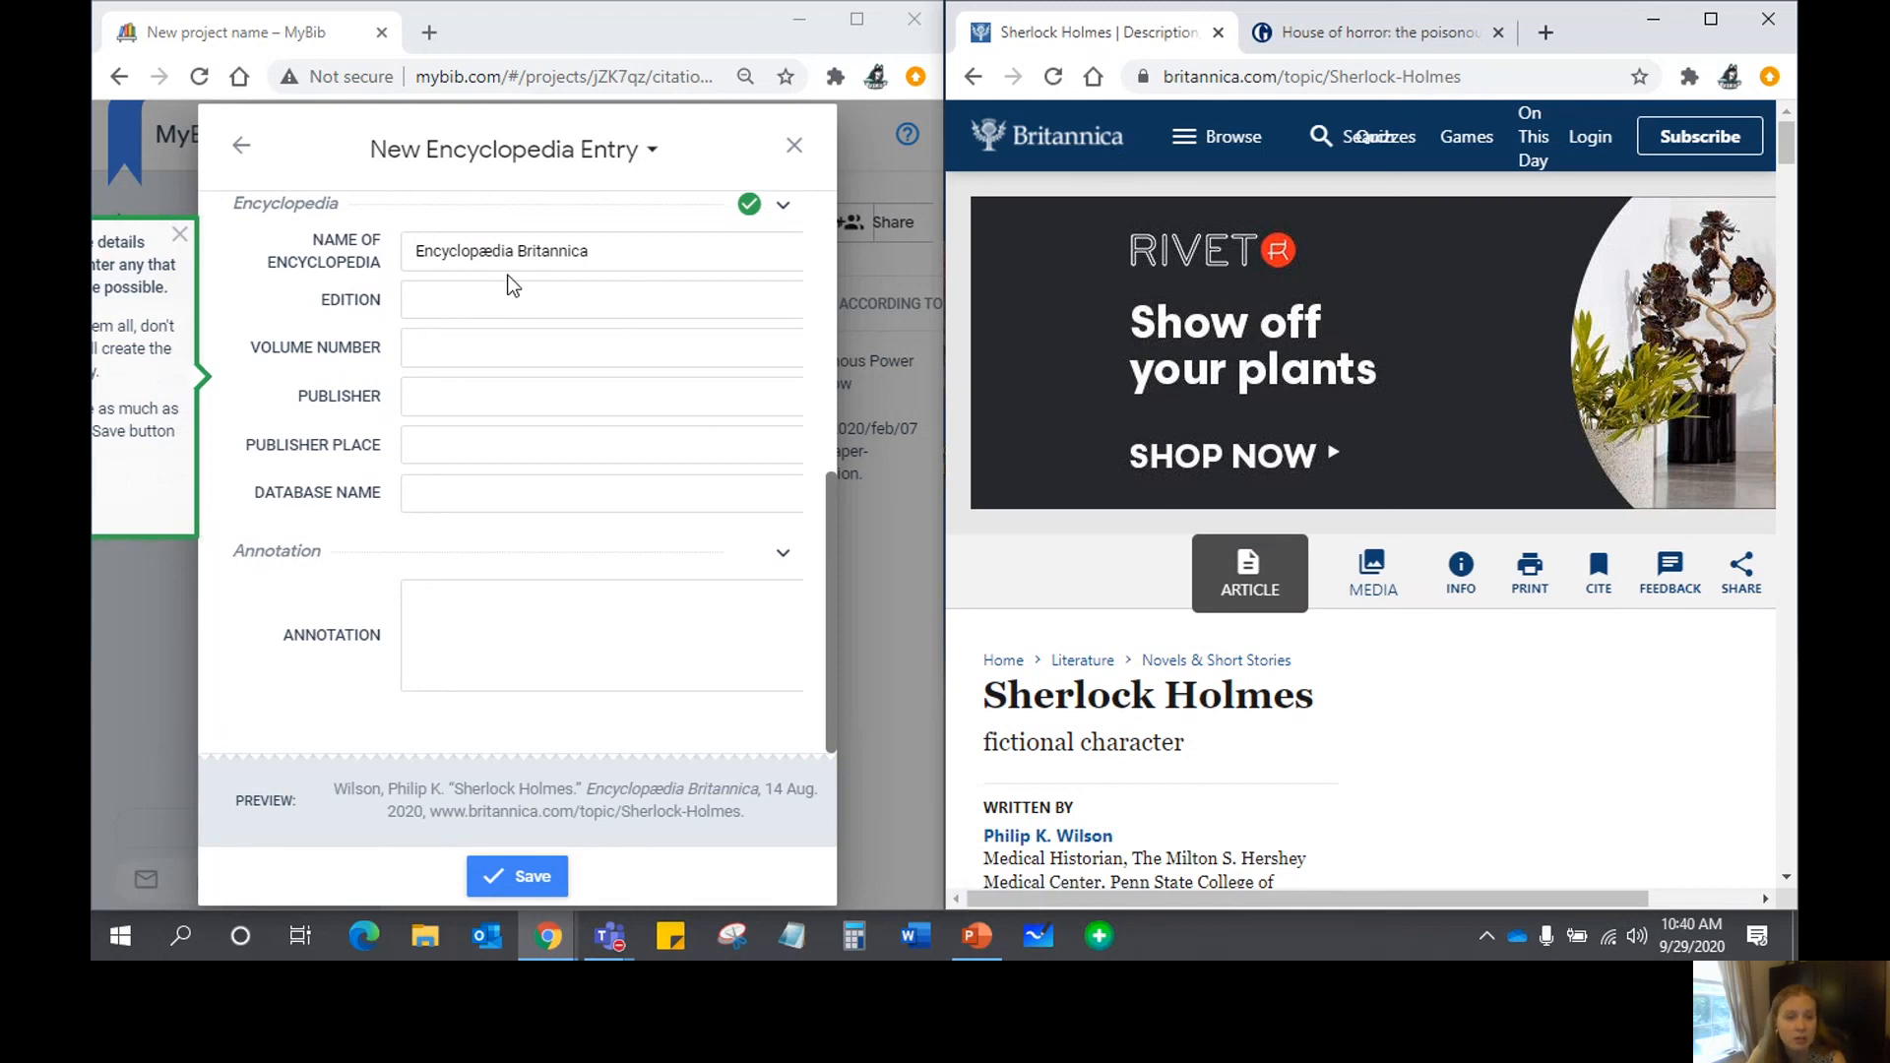
click(532, 882)
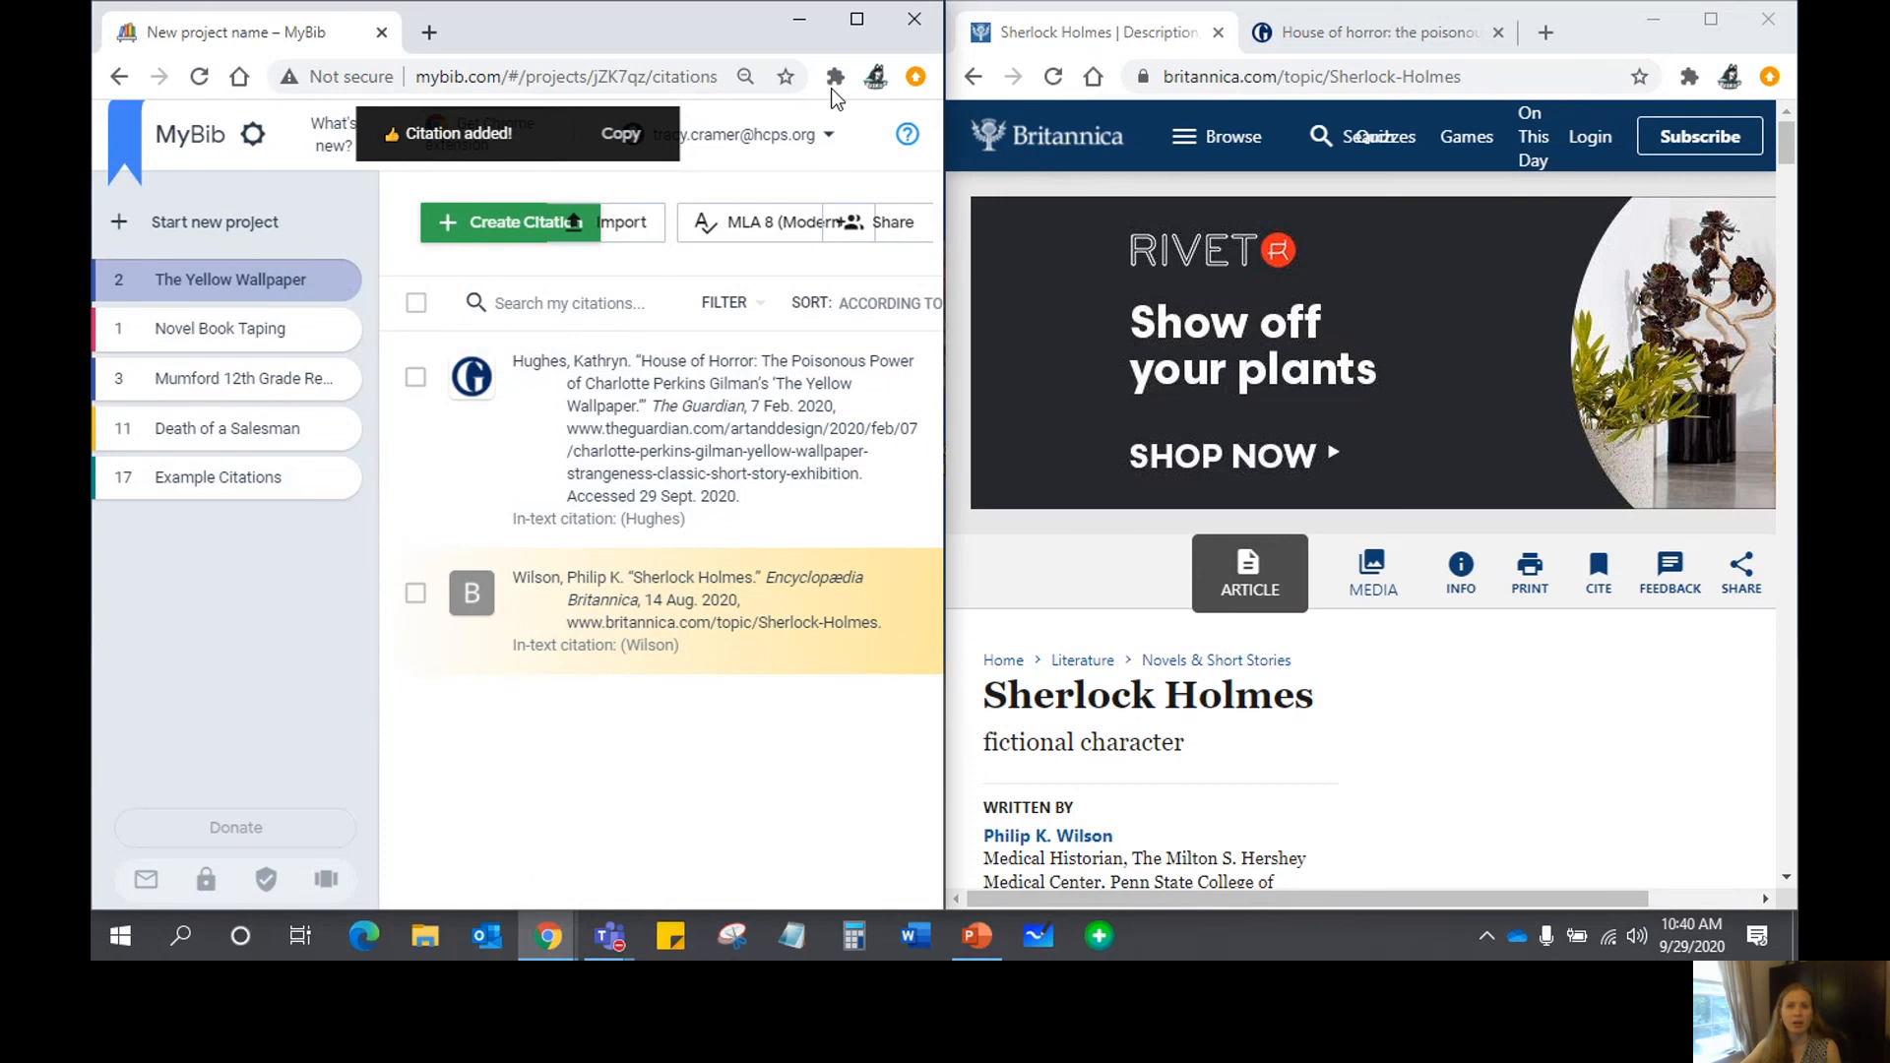
- Maximize the MyBib window, open the works cited in its copy-and-paste format, and copy the whole list
click(856, 18)
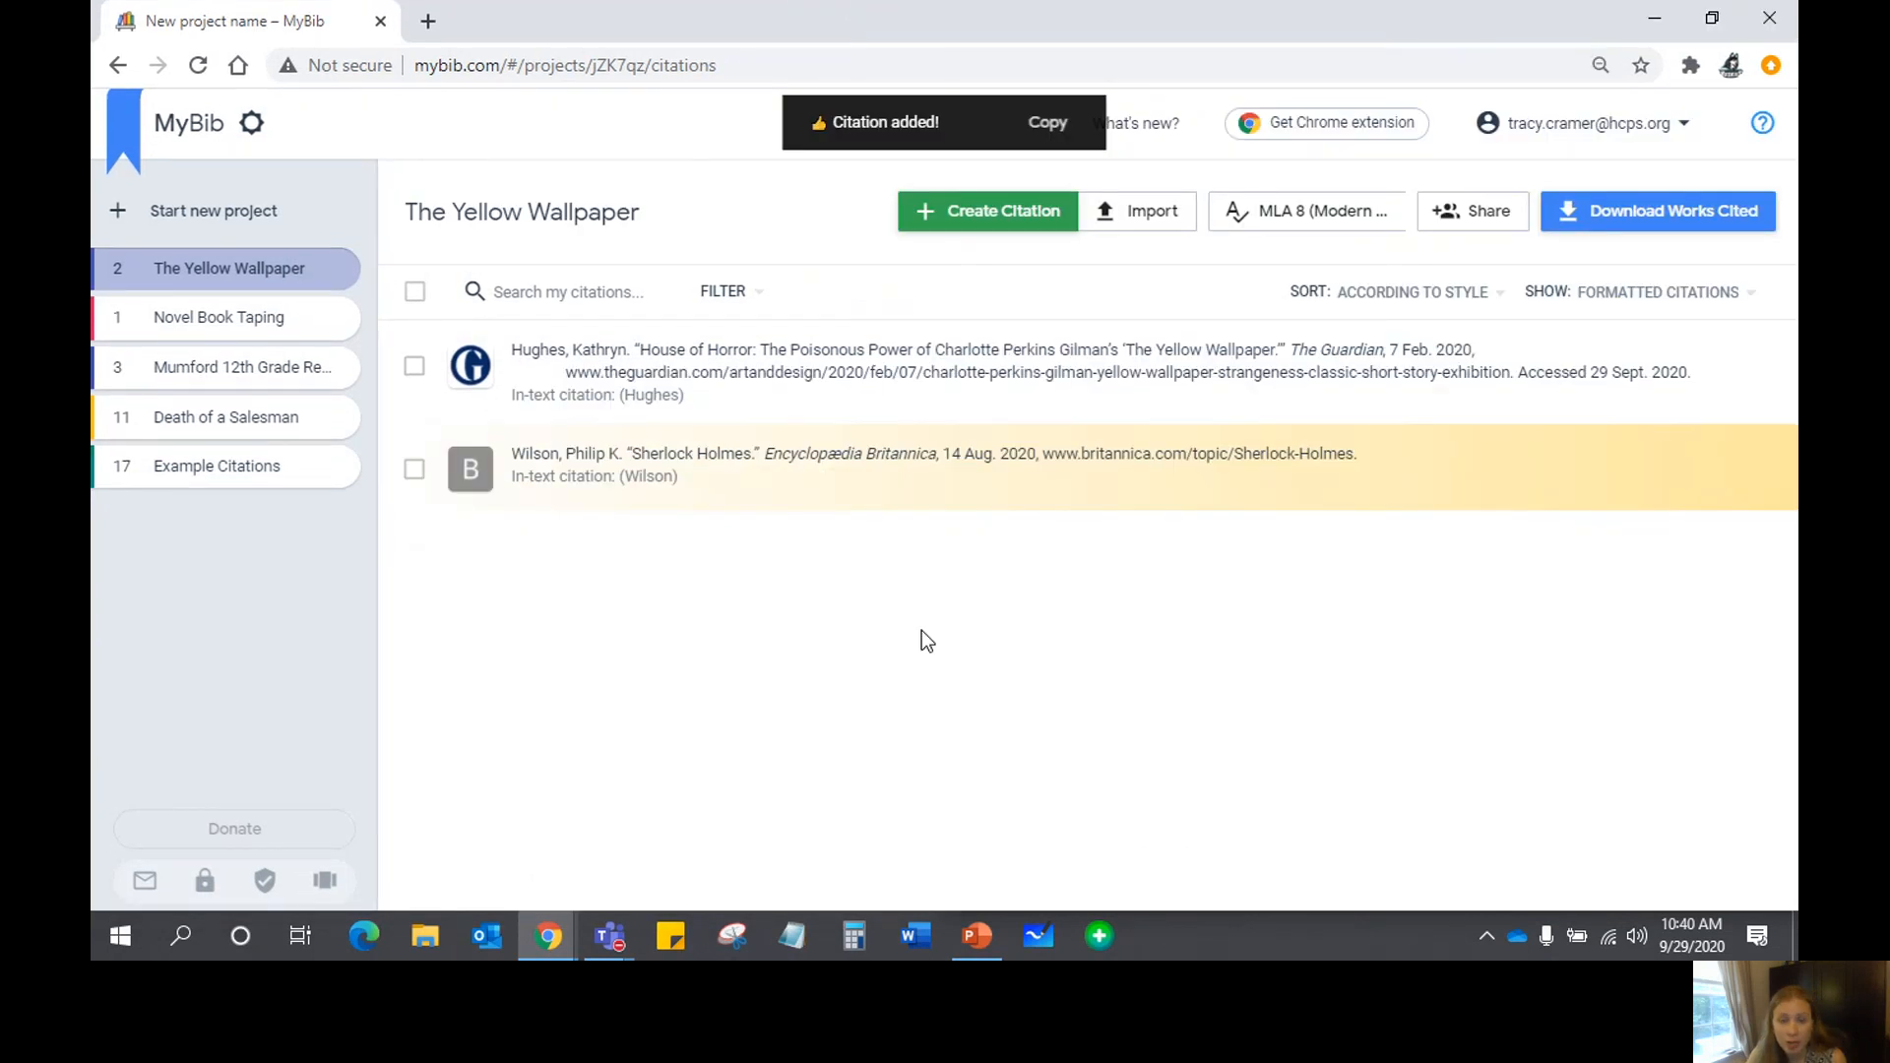
mouse_move(887, 470)
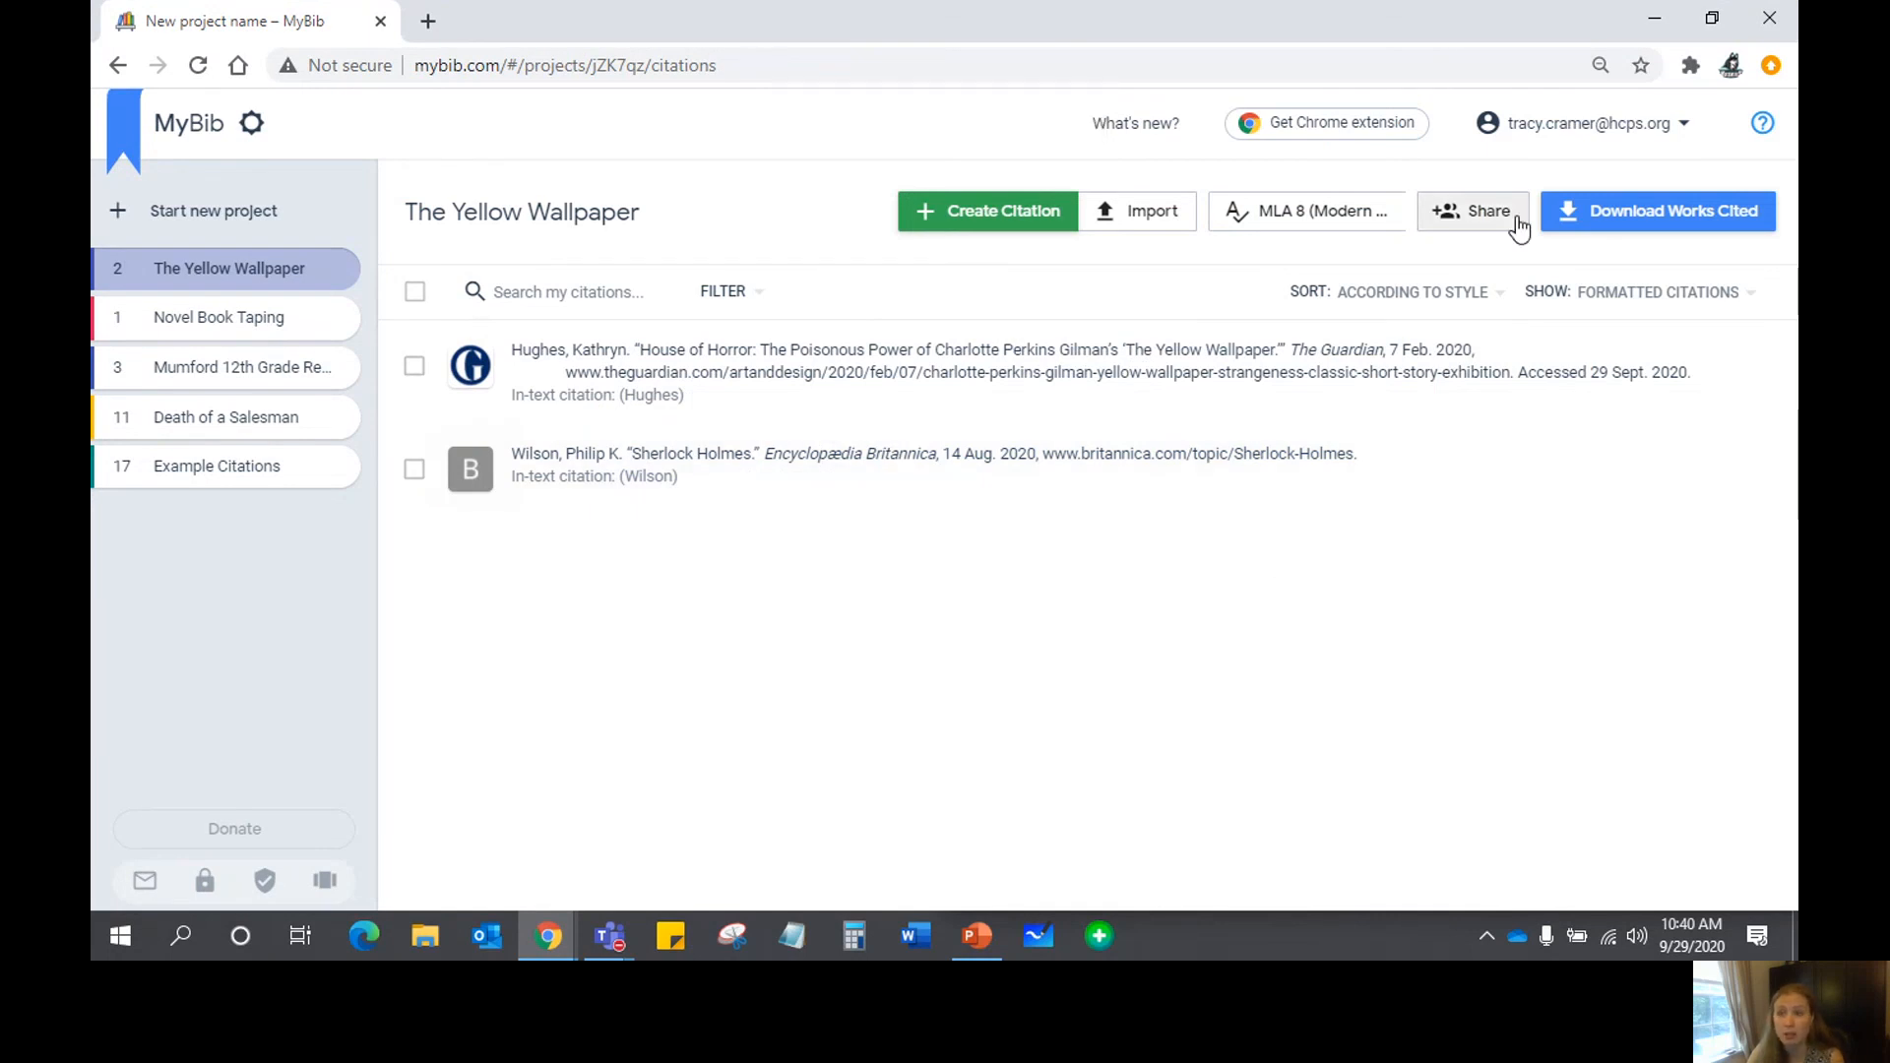
click(1630, 220)
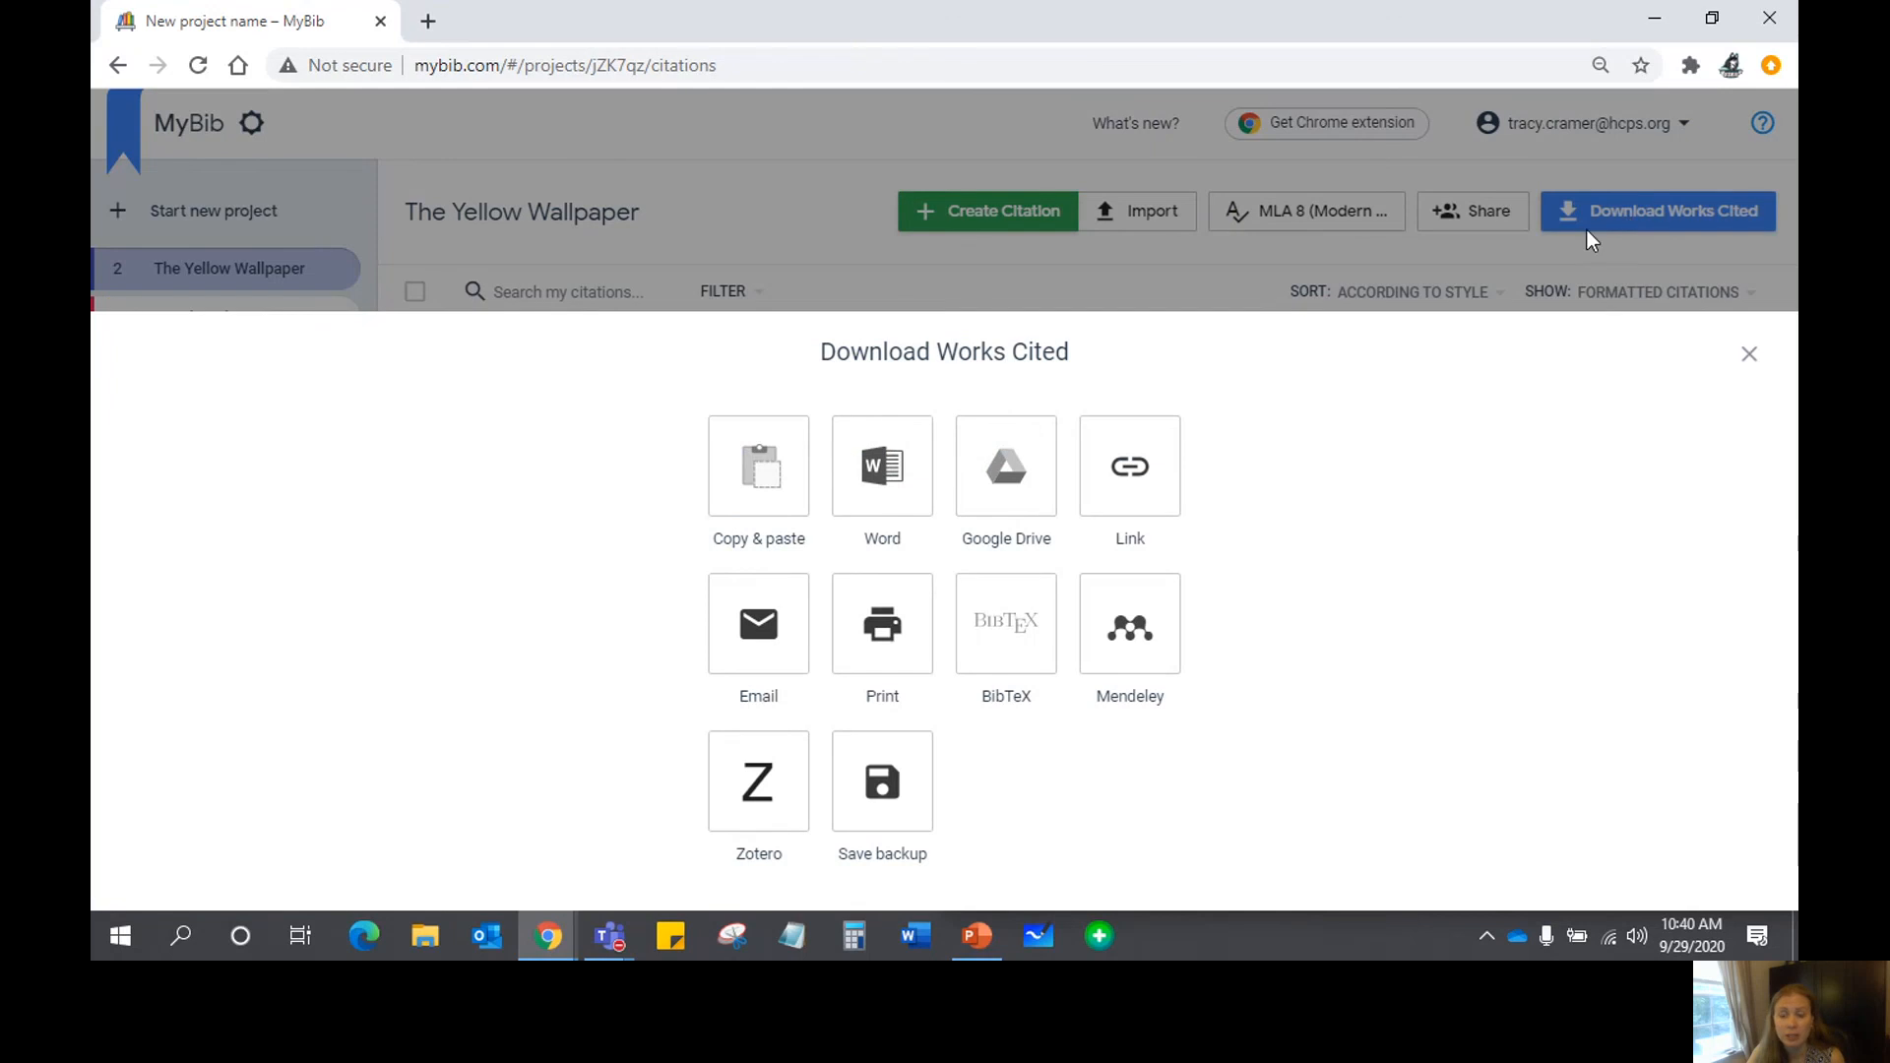
drag(777, 528, 758, 470)
click(758, 470)
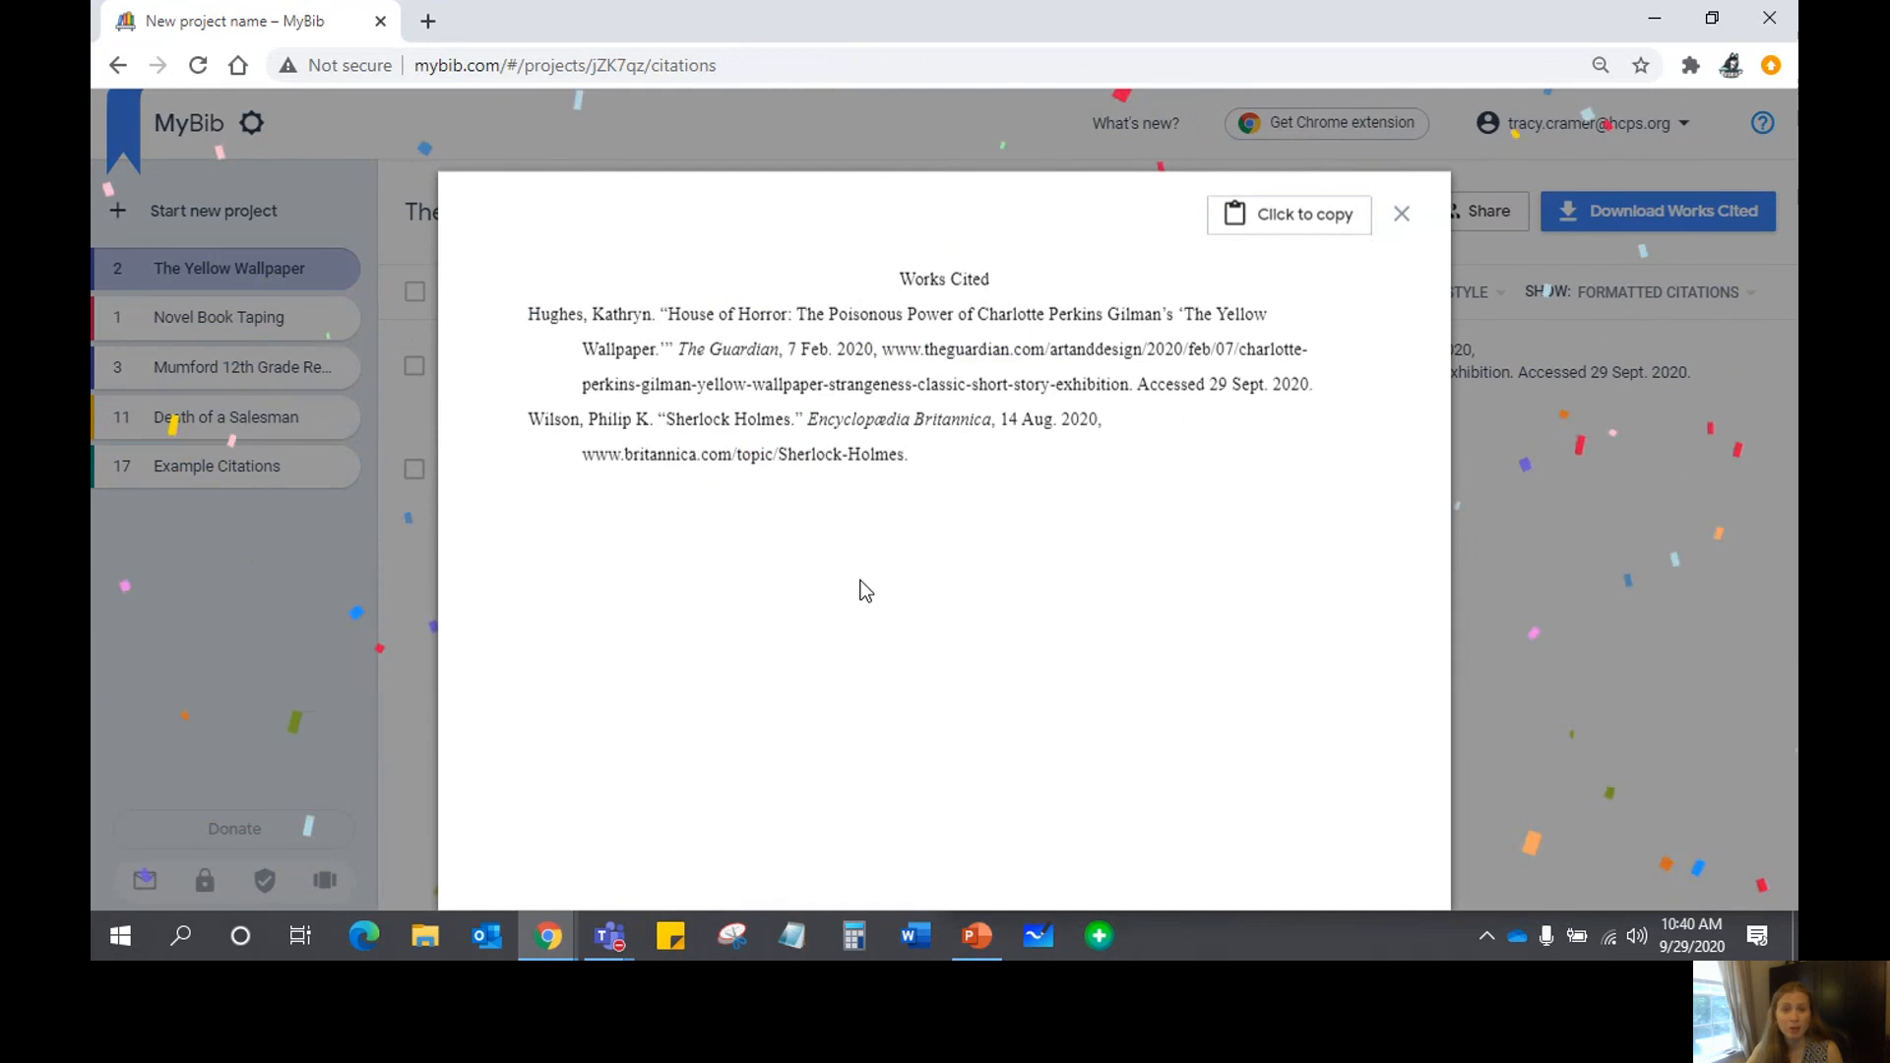
click(1238, 221)
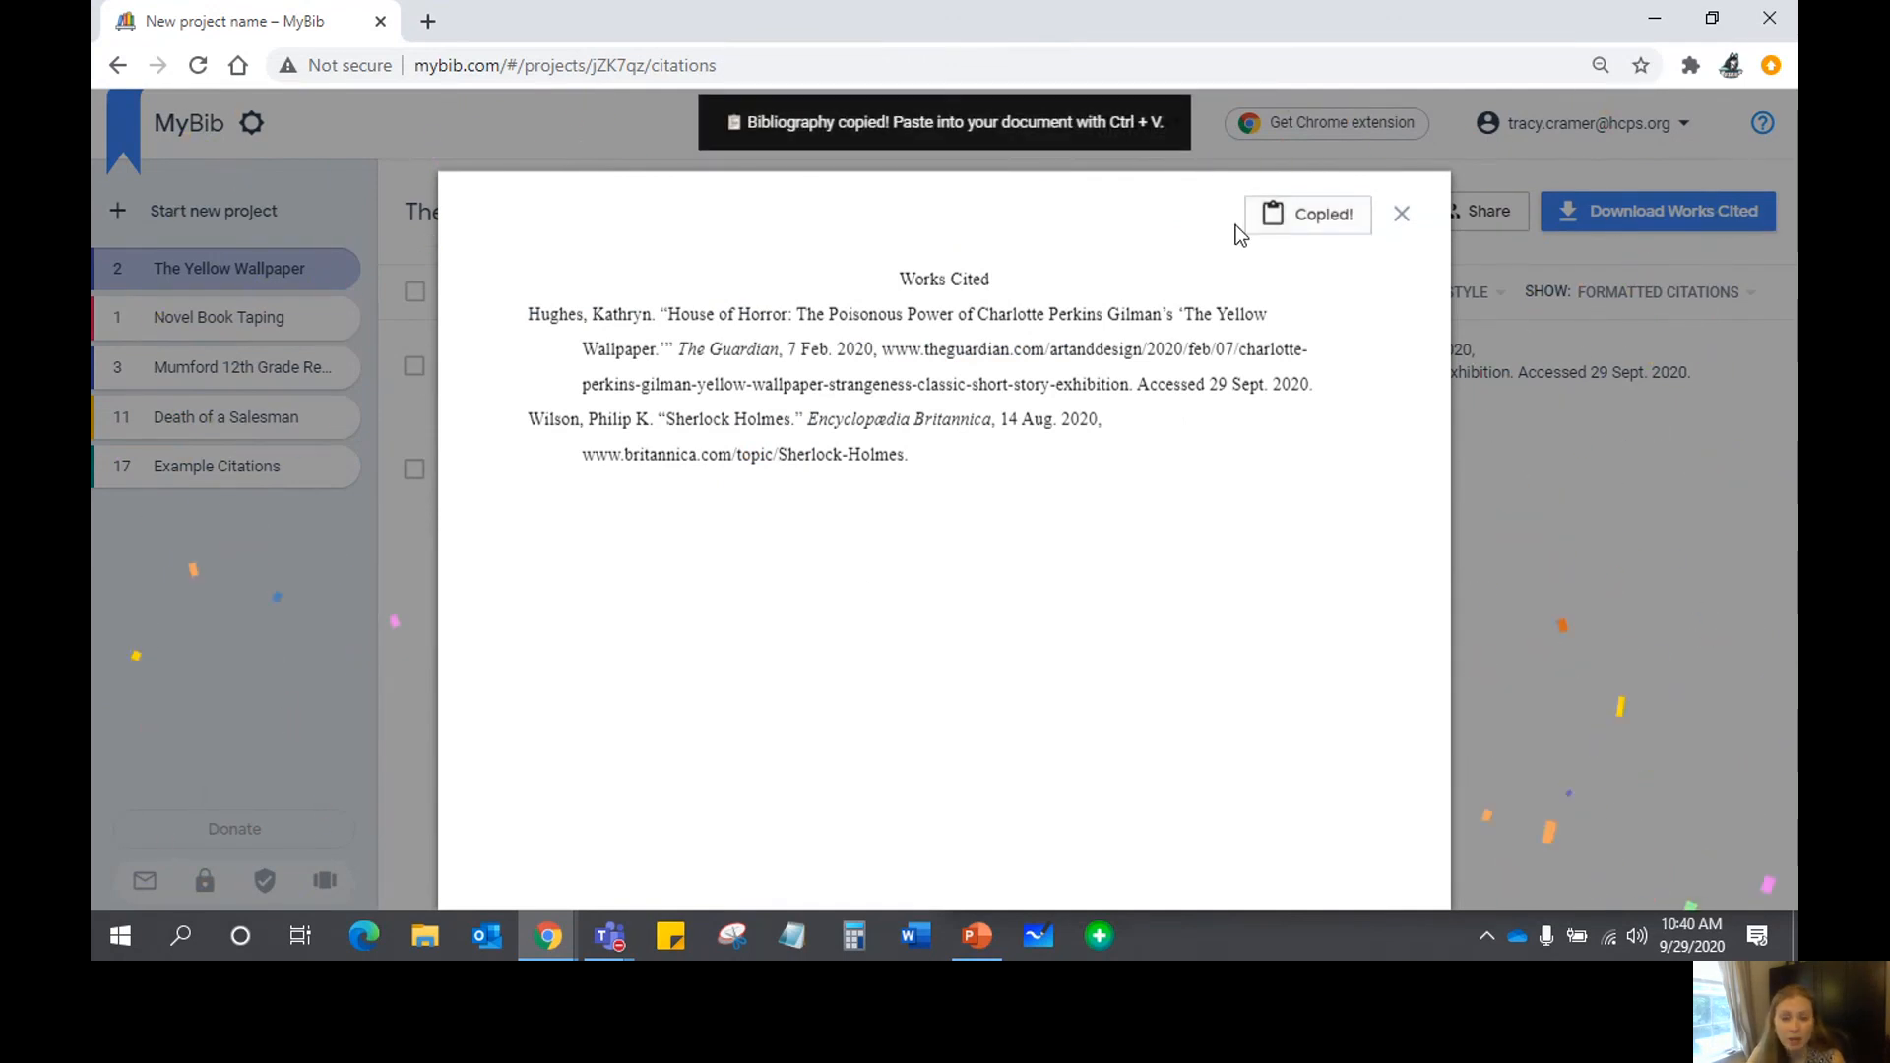
- Switch to PowerPoint and create a new blank presentation
click(977, 938)
right_click(976, 938)
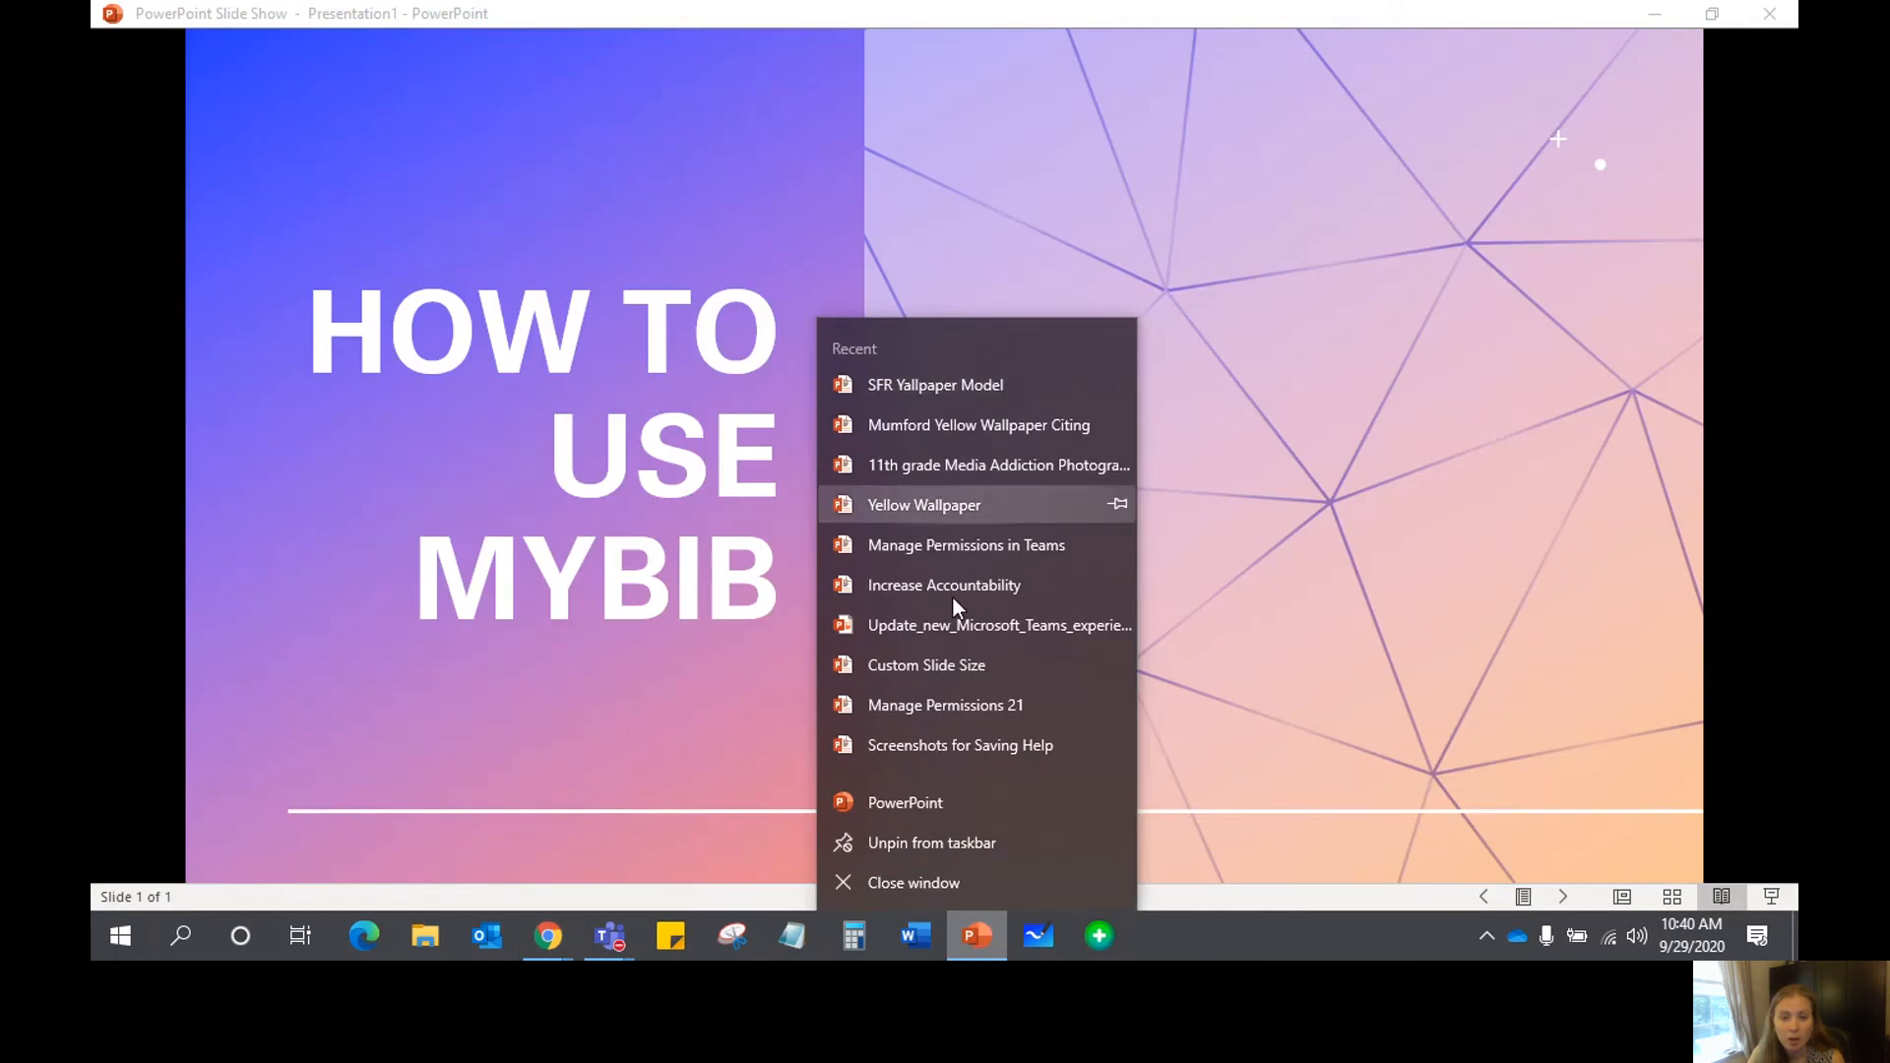
click(920, 810)
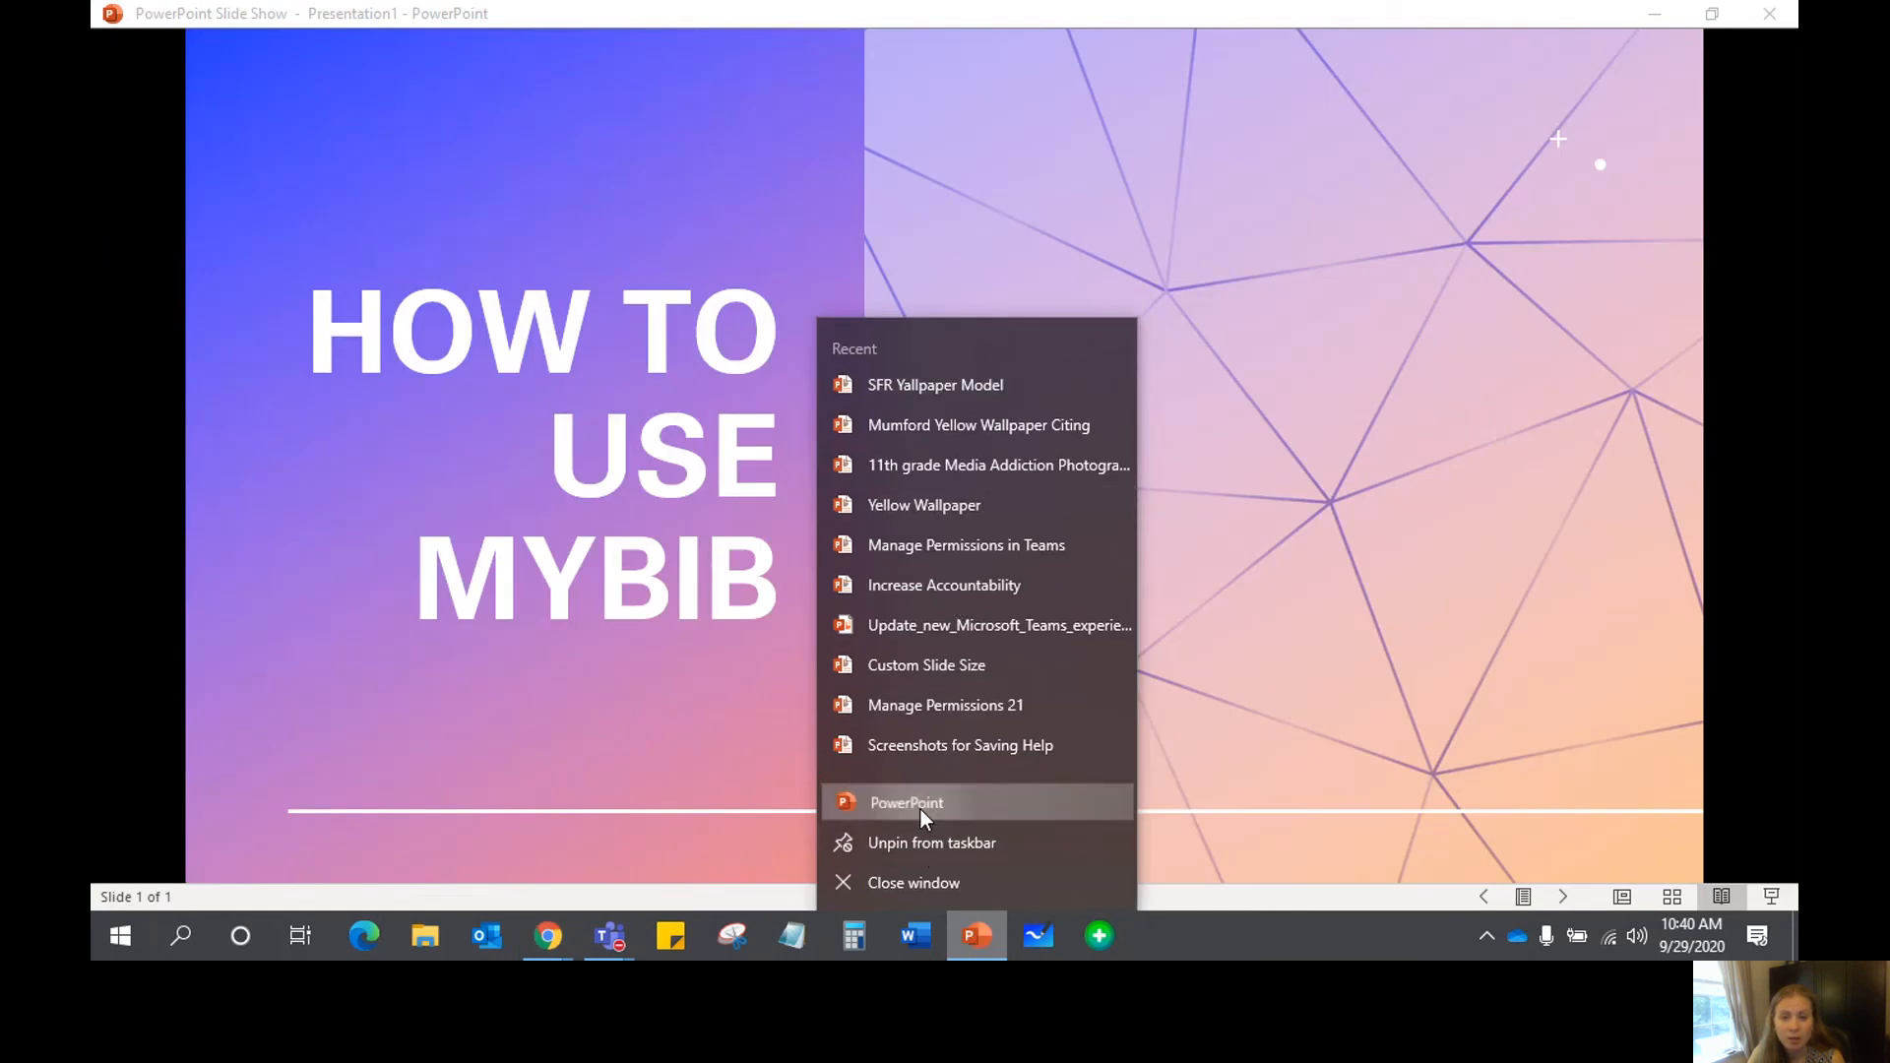
click(392, 242)
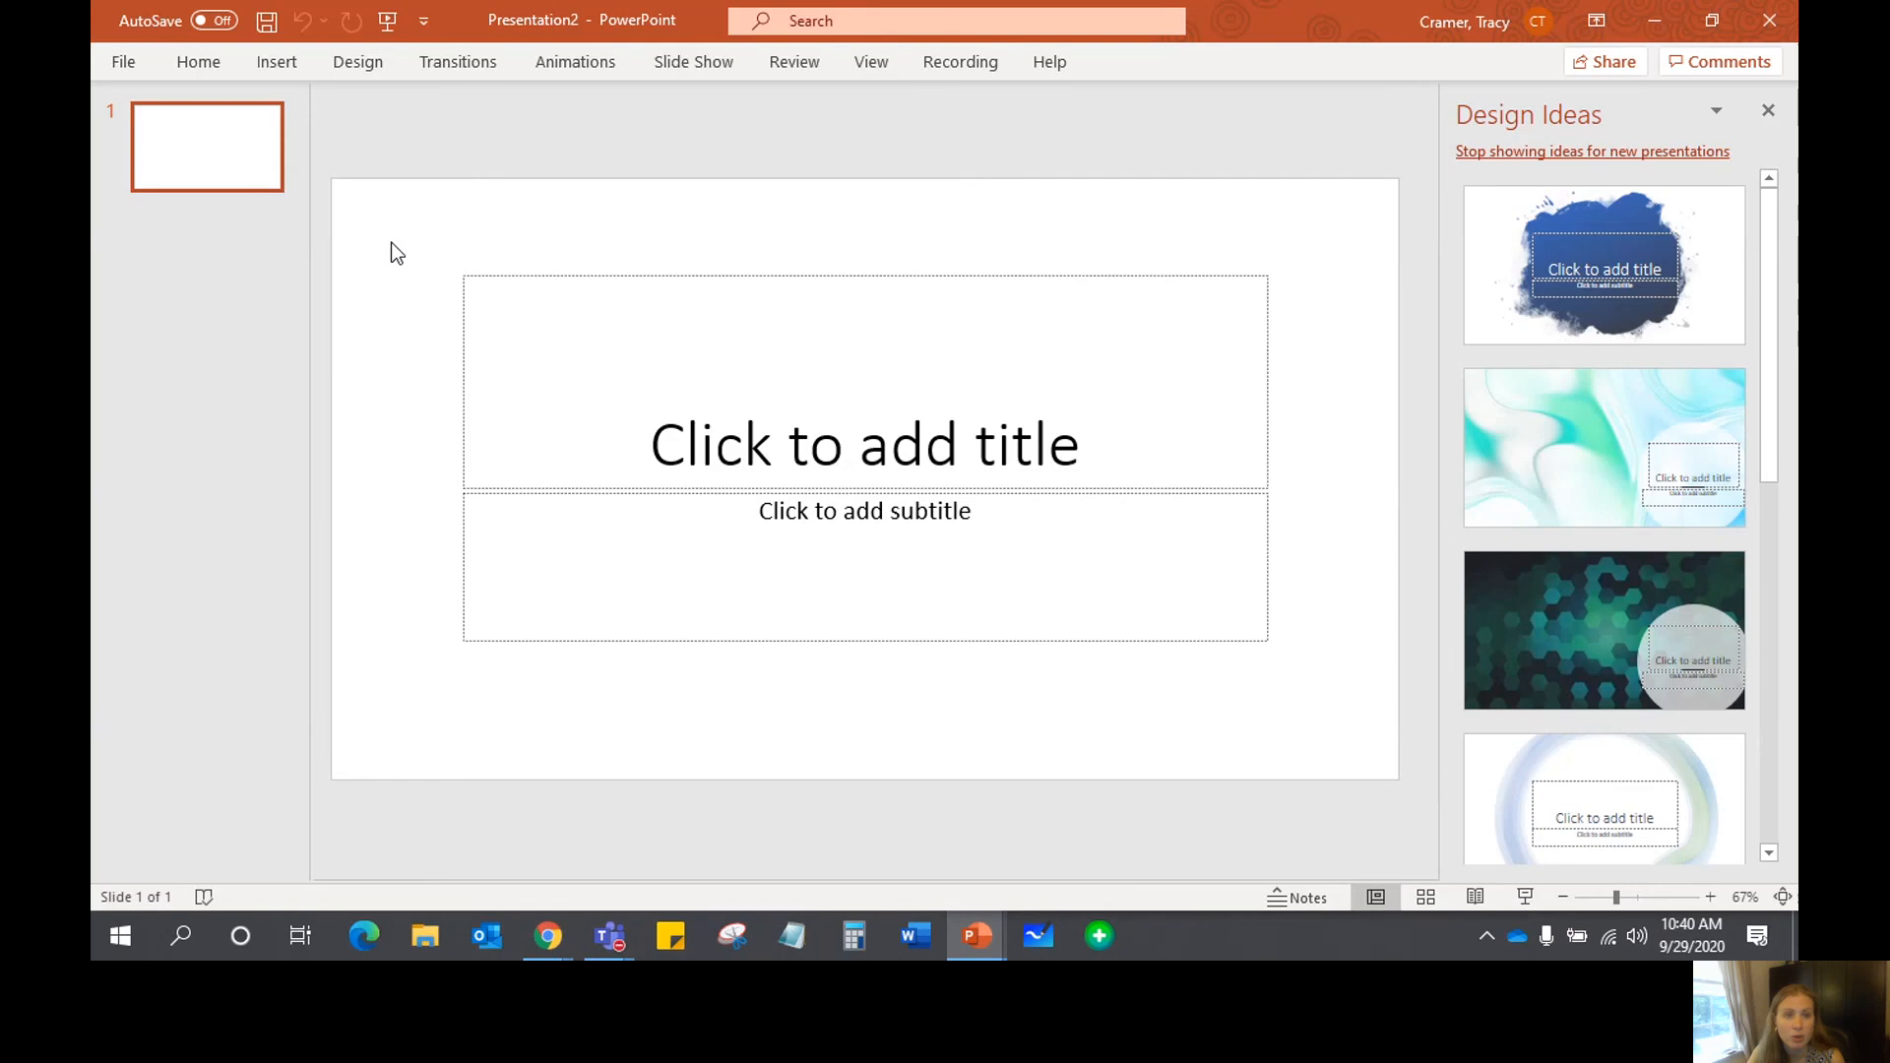
- Try to paste the copied works cited list into the slide's title placeholder
click(630, 428)
right_click(629, 428)
click(687, 363)
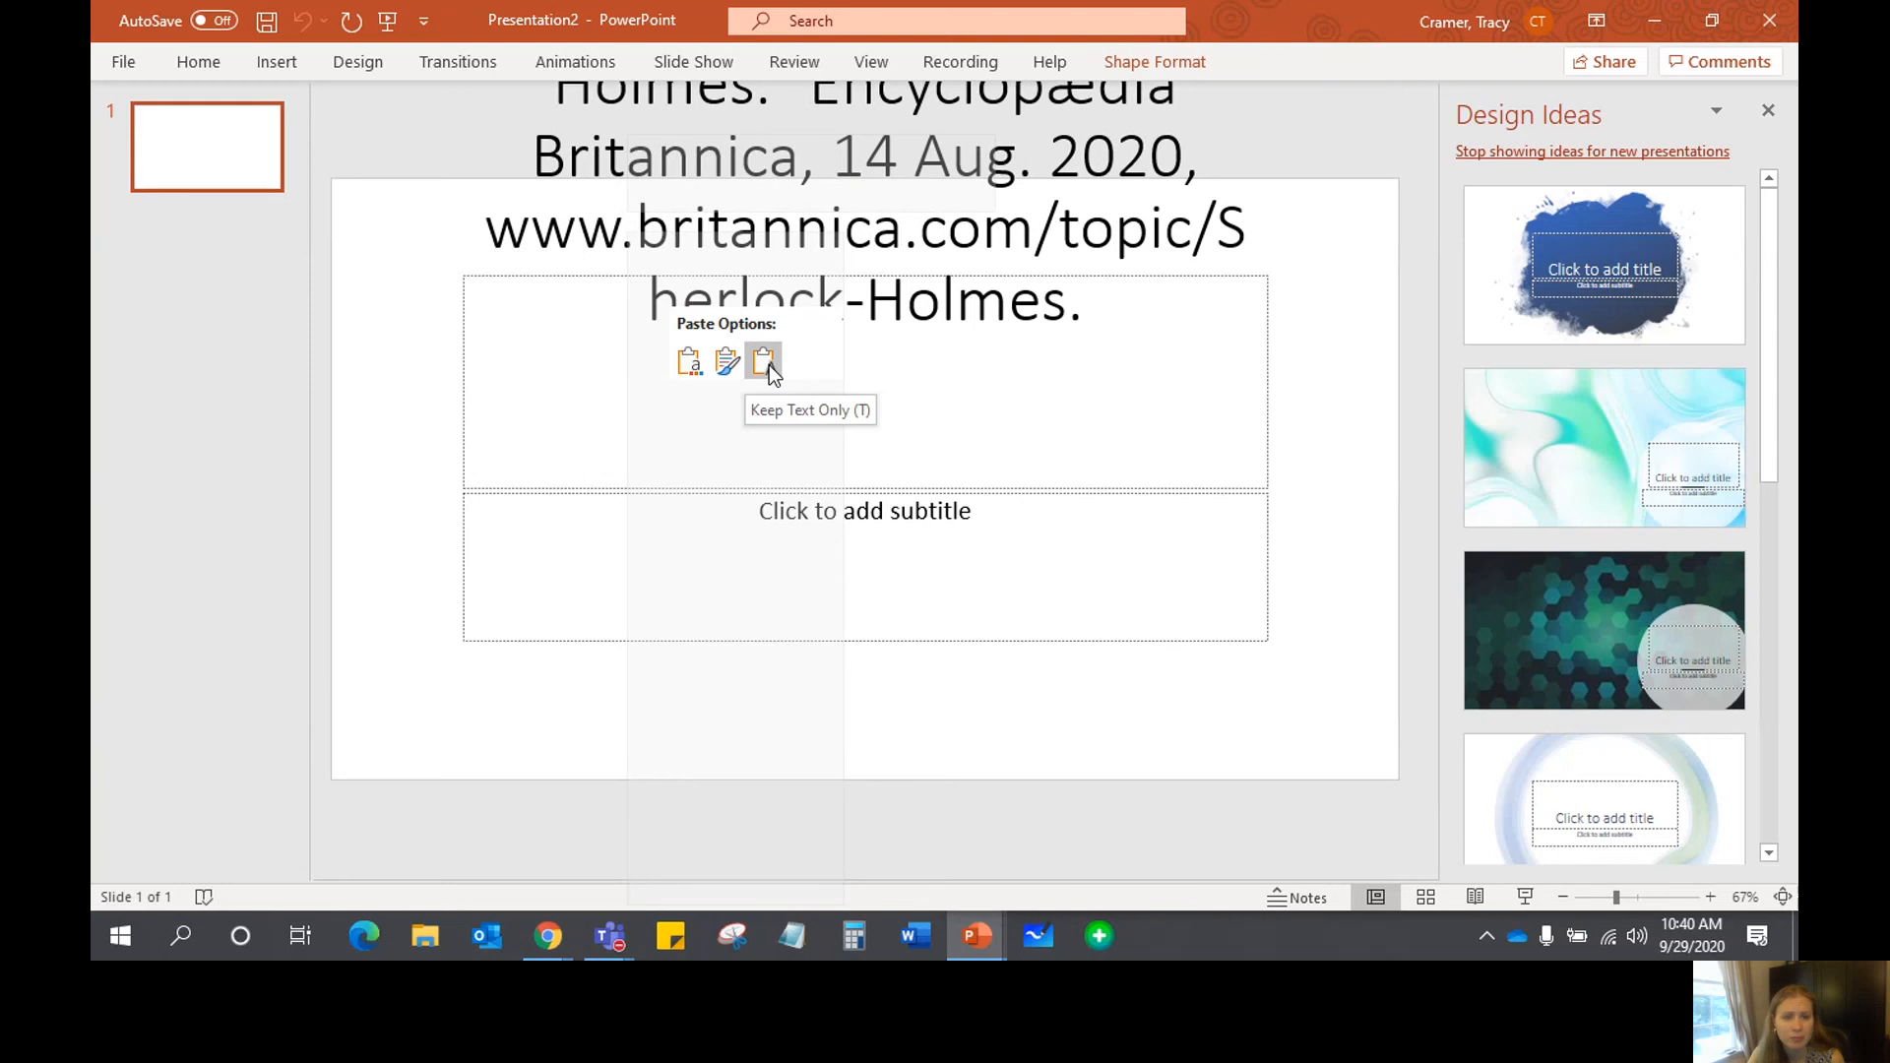
key(Escape)
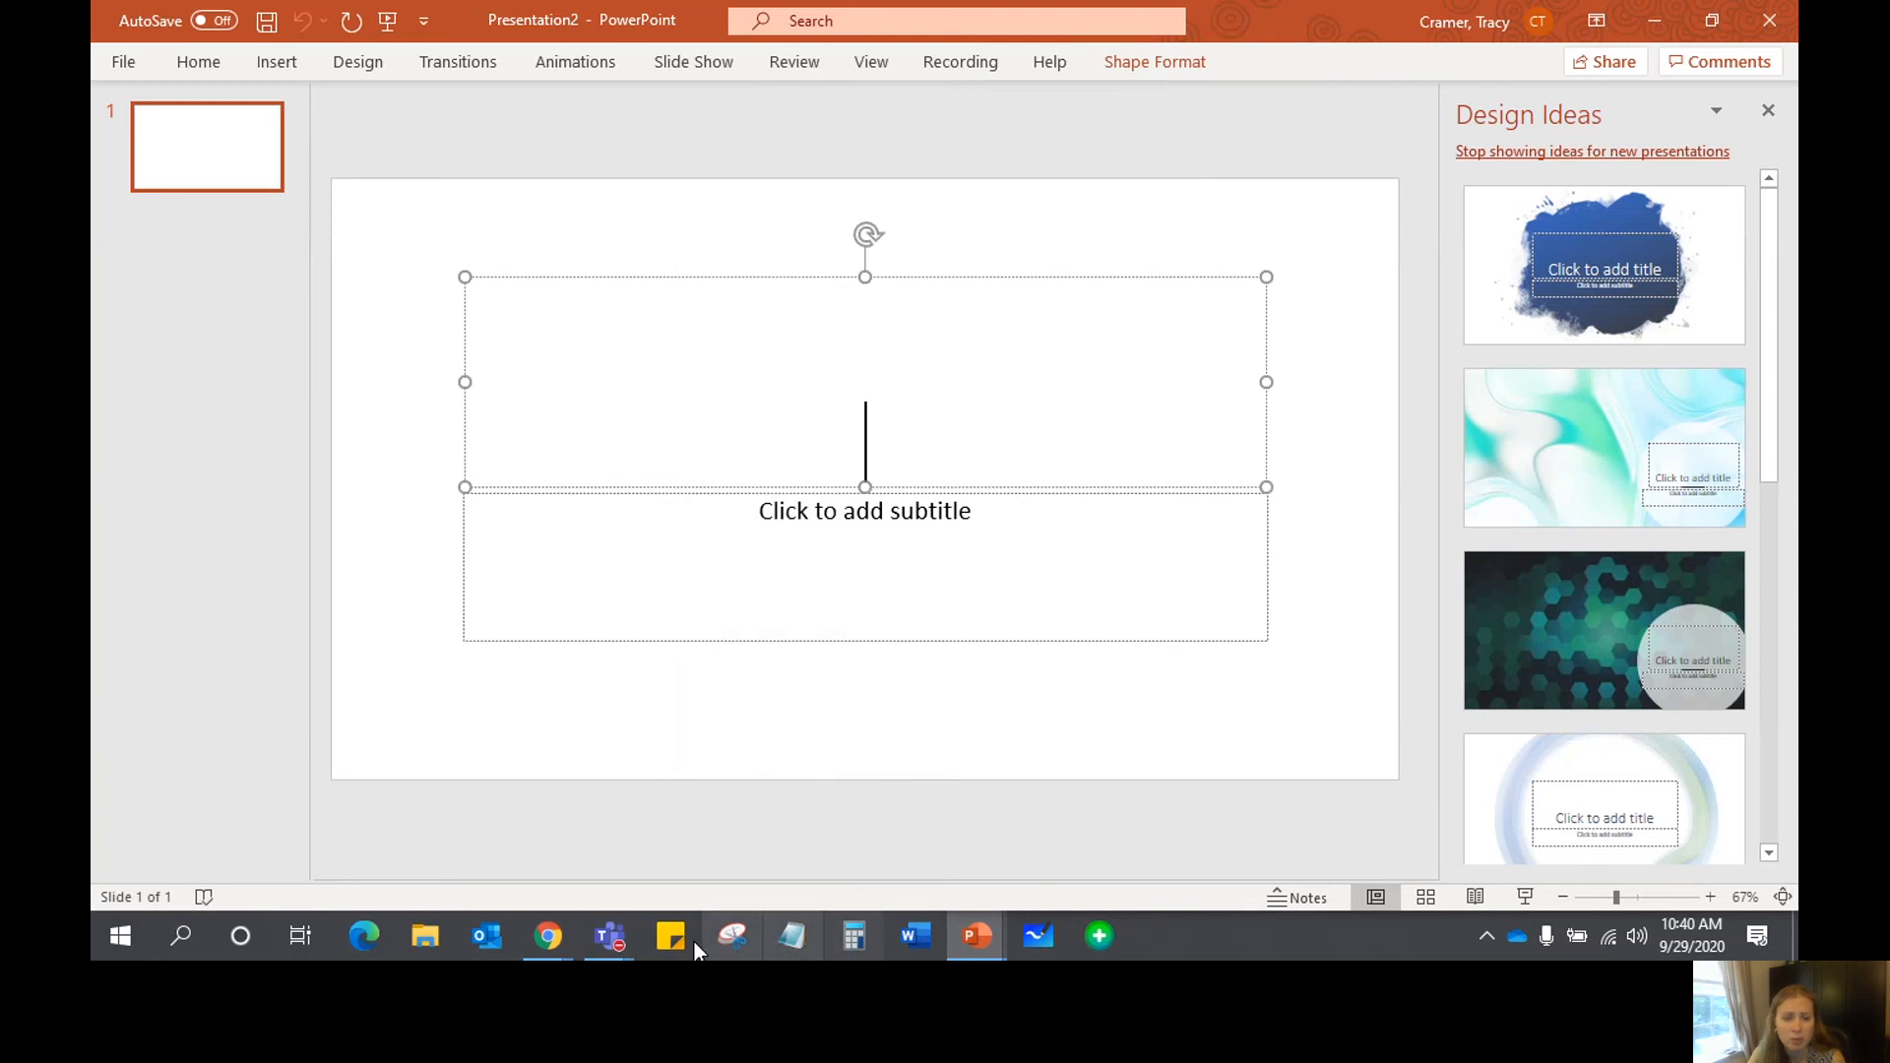
- Return to the MyBib works cited page in Chrome, search Windows for "snip", and launch the Snipping Tool
mouse_move(548, 936)
click(608, 877)
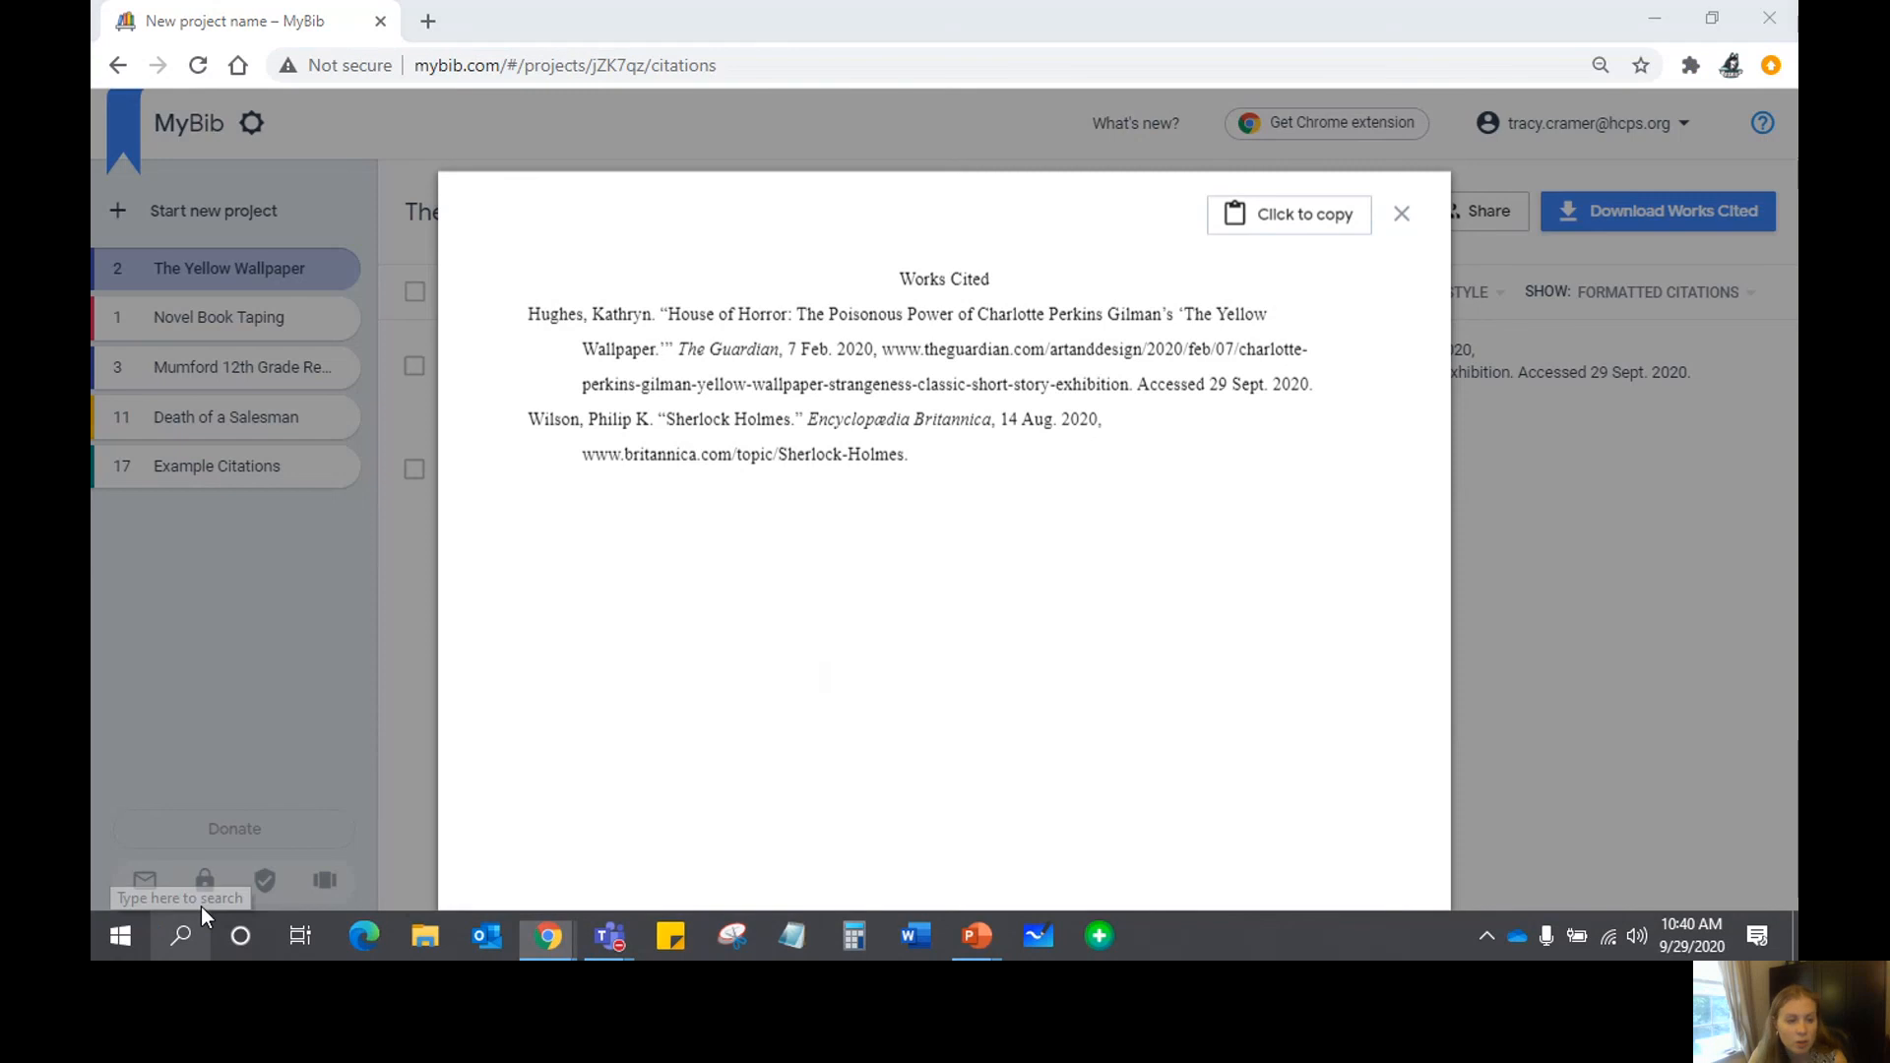
click(201, 909)
text(snip)
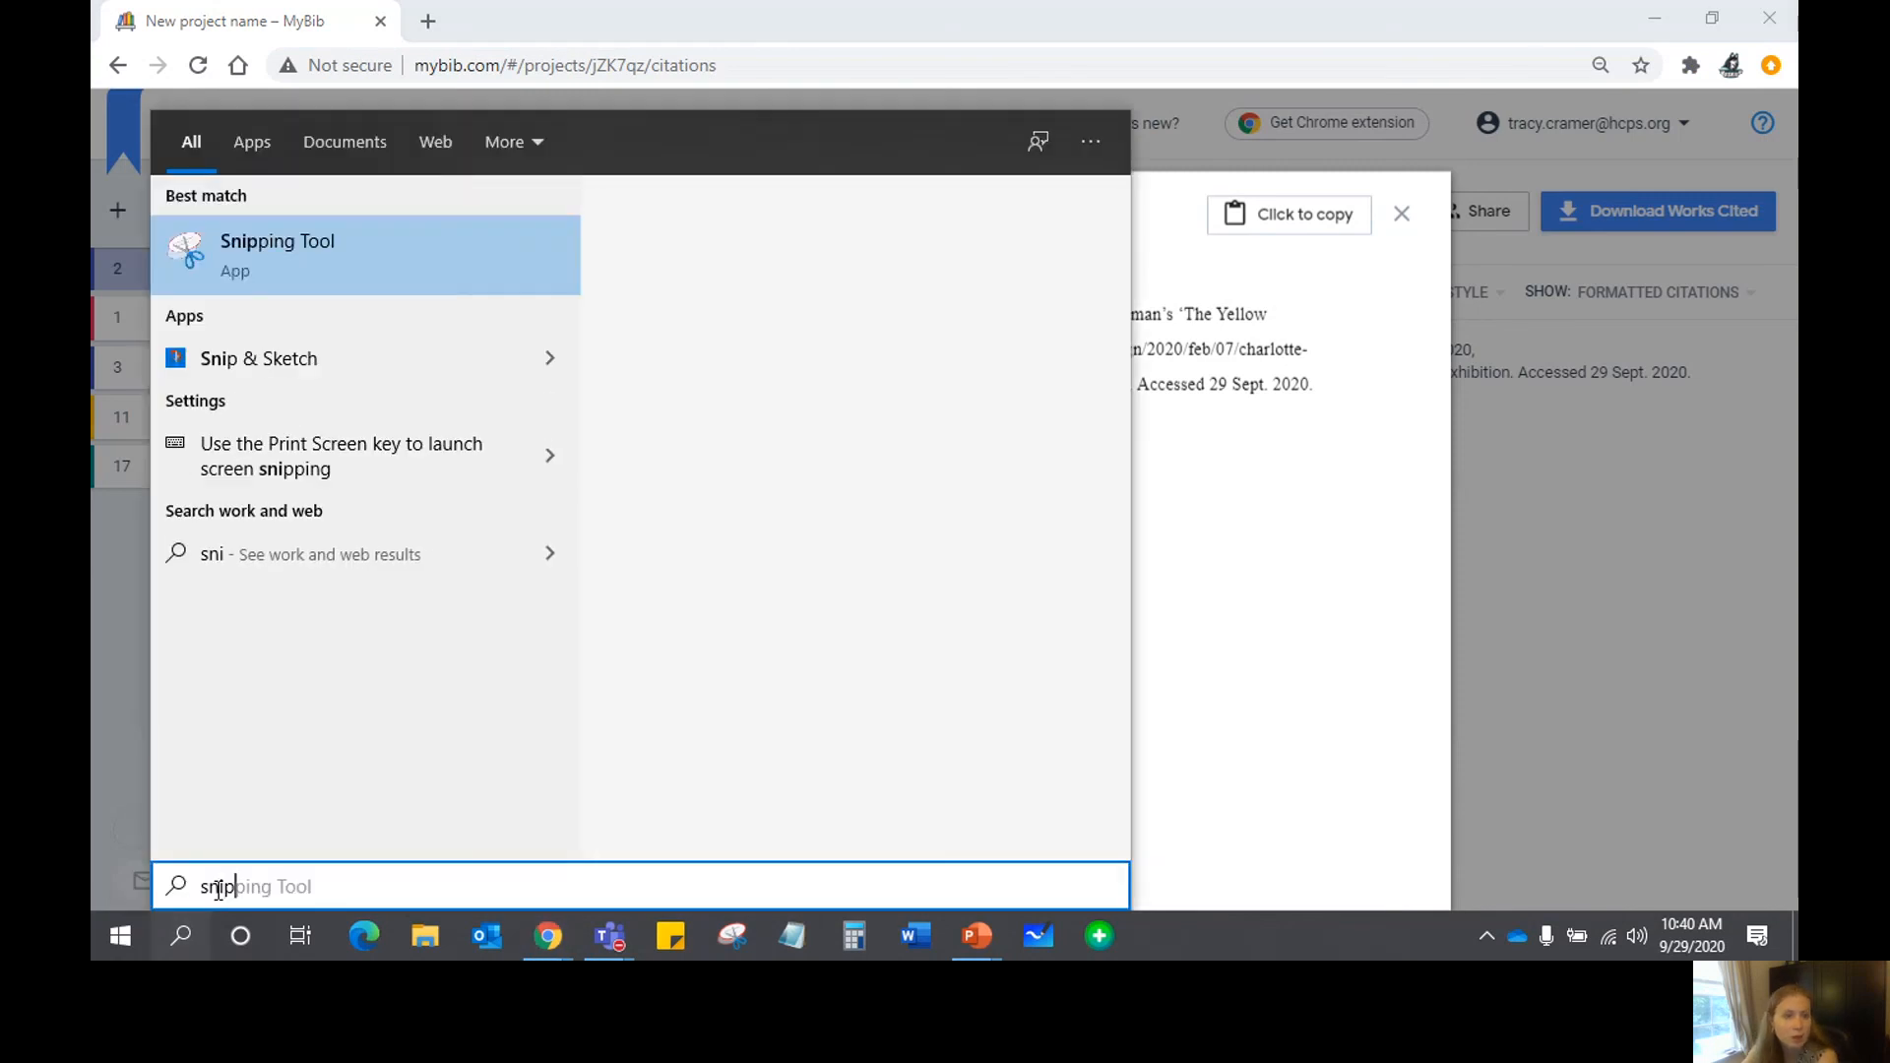
click(296, 245)
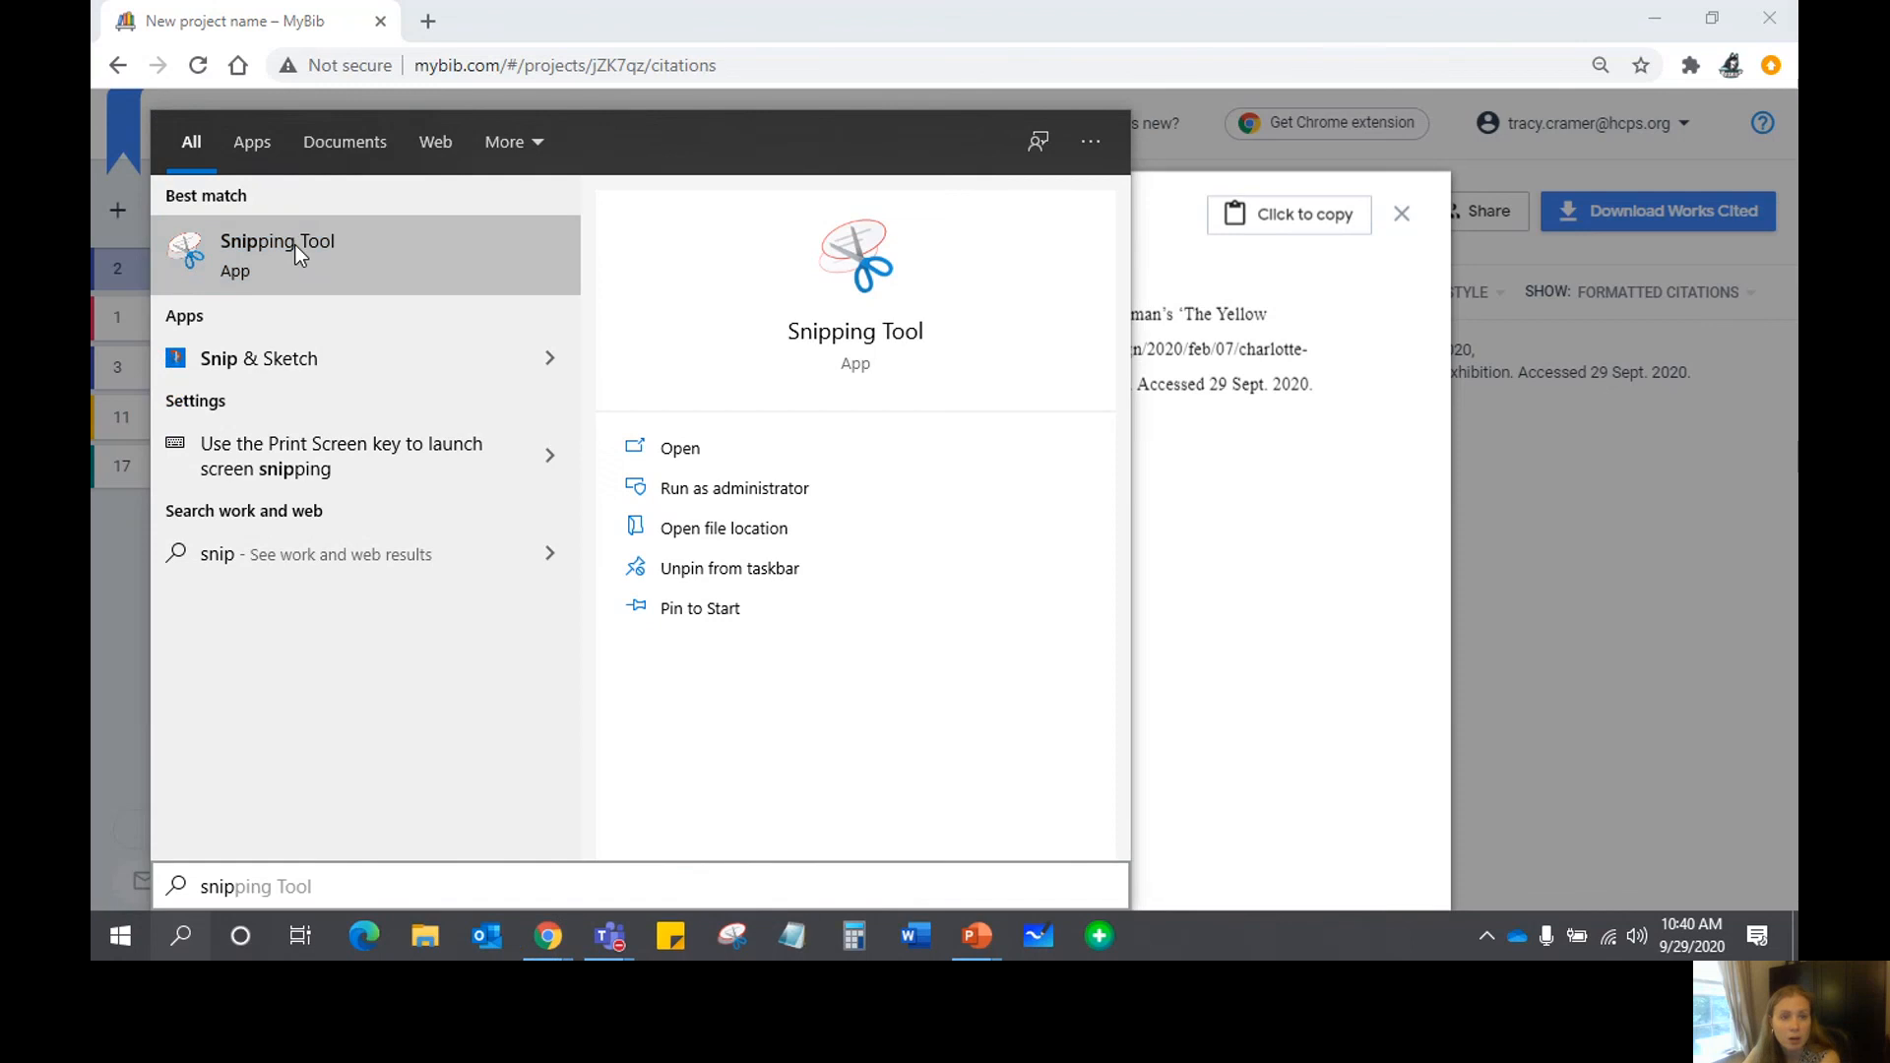